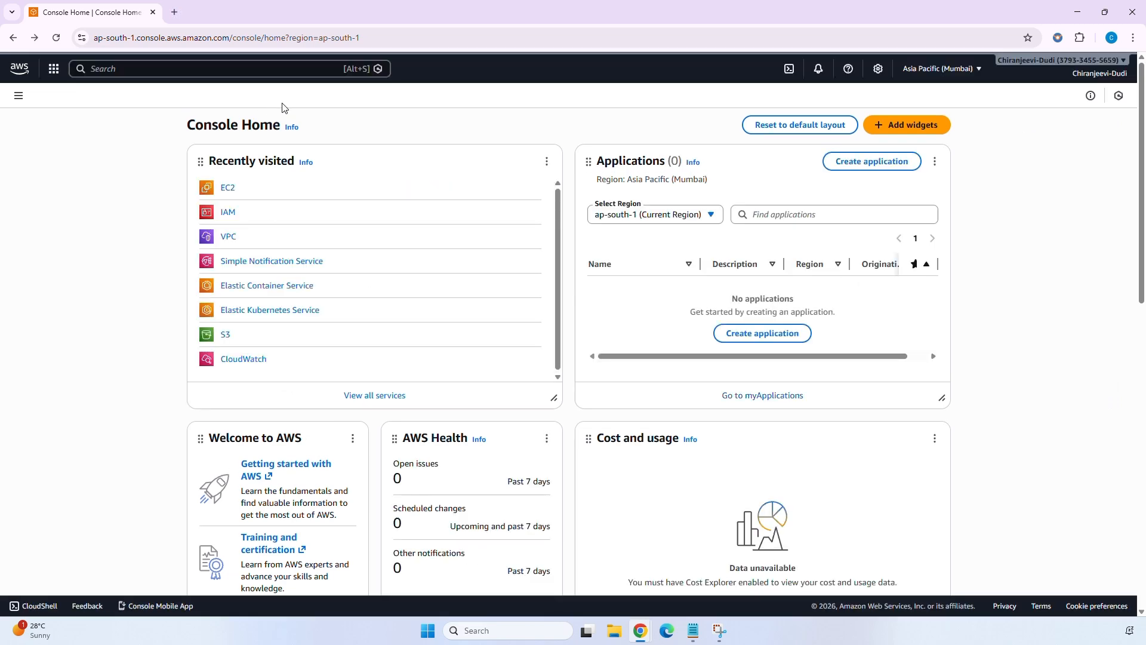
From EC2, start a new instance launch named cloudwatch_demo.
{"action": "left_click", "coordinate": [281, 72]}
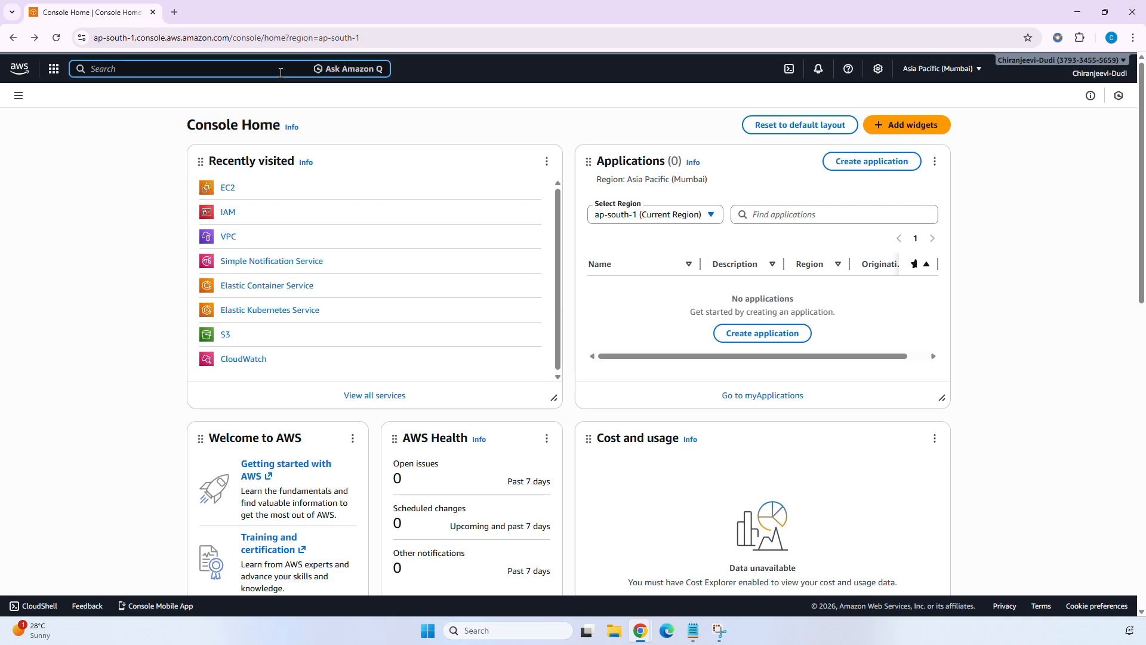
{"action": "type", "text": "ec2"}
{"action": "key", "text": "Return"}
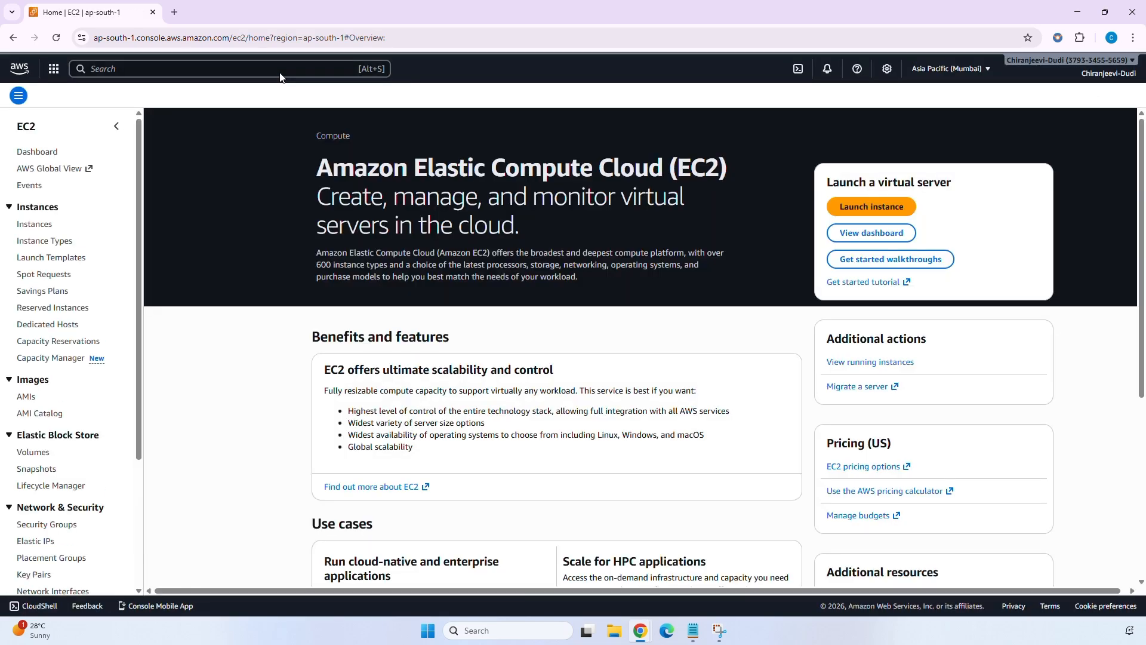
{"action": "left_click", "coordinate": [879, 209]}
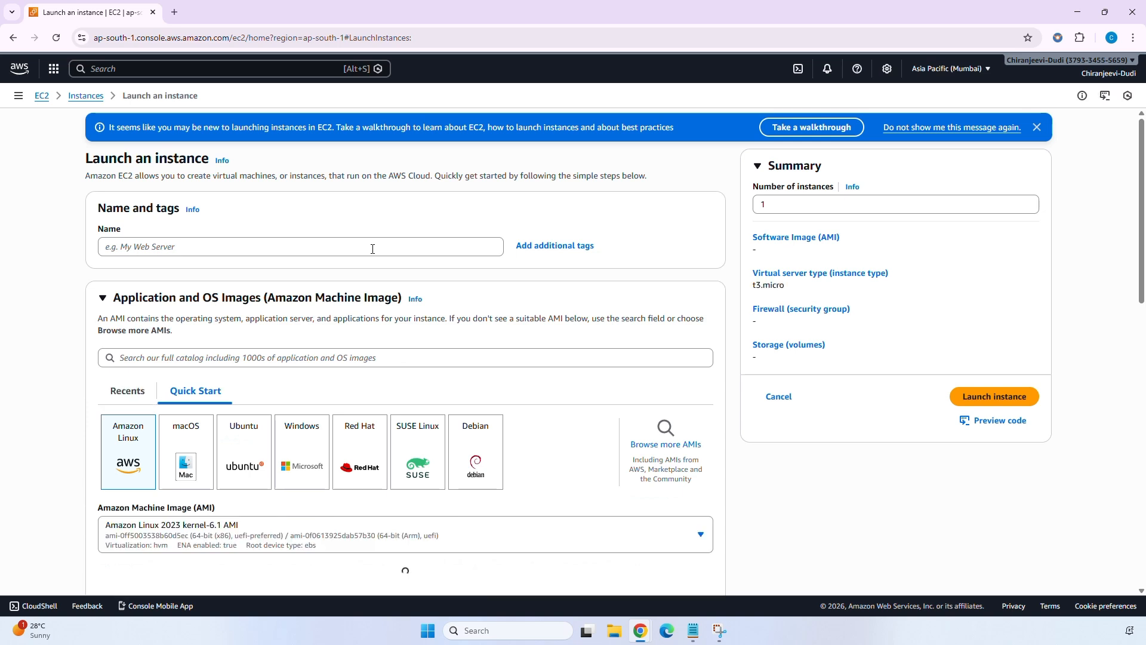
{"action": "left_click", "coordinate": [372, 249]}
{"action": "type", "text": "clo"}
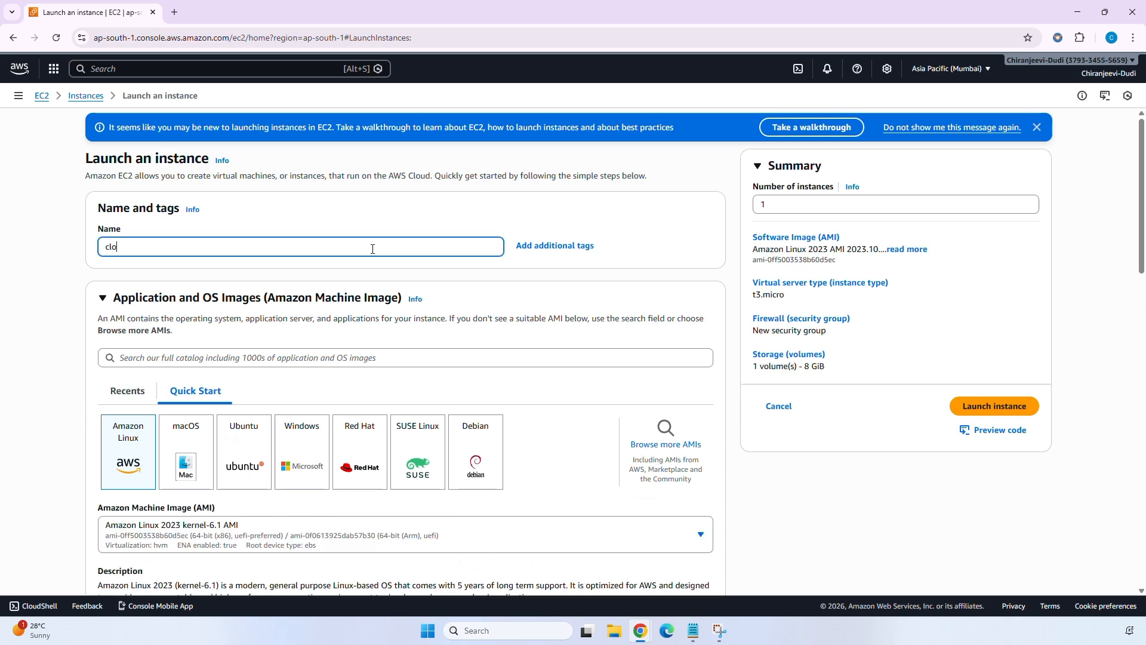
{"action": "type", "text": "udwatch_demo"}
Choose the Ubuntu image and the t2.micro instance type.
{"action": "left_click", "coordinate": [255, 449]}
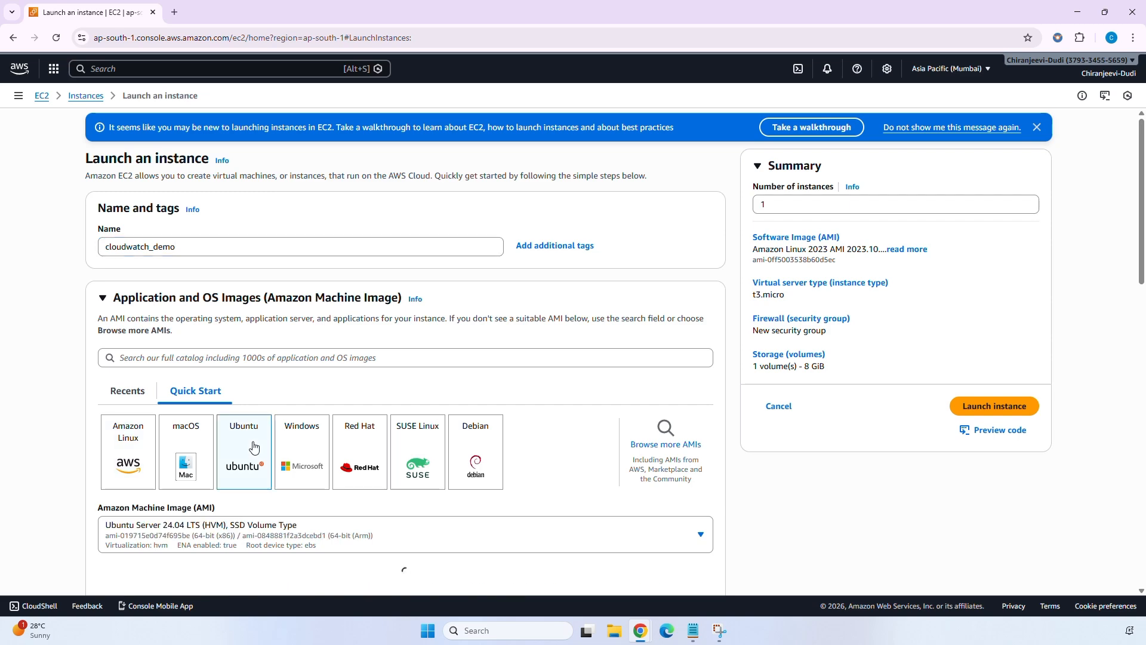
{"action": "scroll", "coordinate": [254, 444], "scroll_direction": "down", "scroll_amount": 2}
{"action": "scroll", "coordinate": [253, 442], "scroll_direction": "down", "scroll_amount": 4}
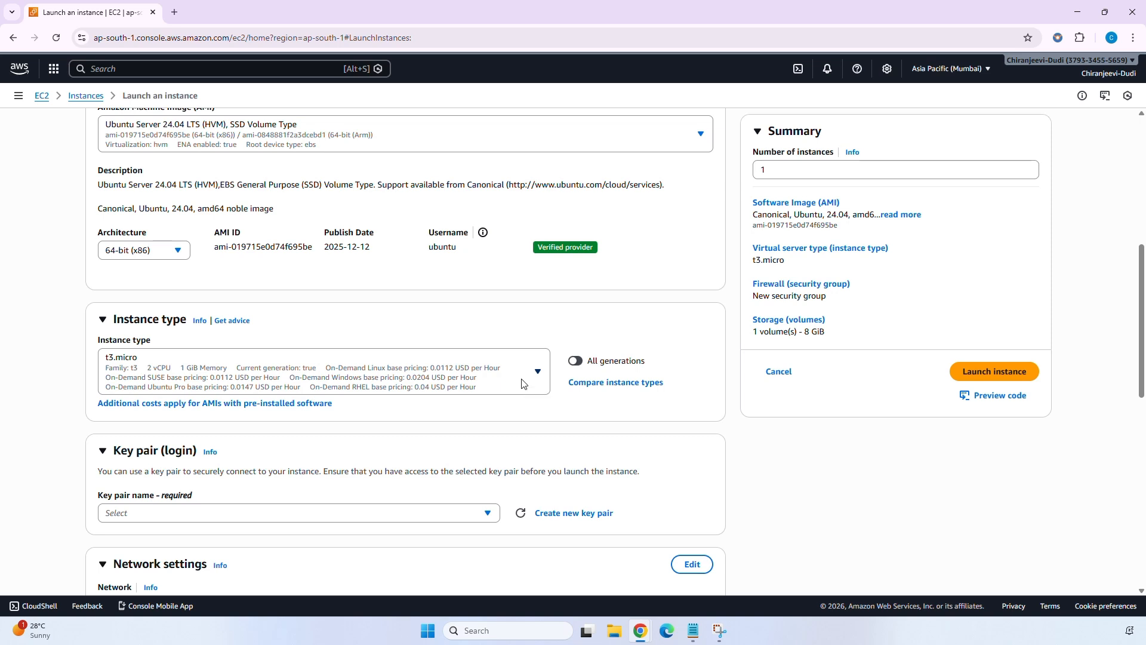
{"action": "left_click", "coordinate": [521, 384]}
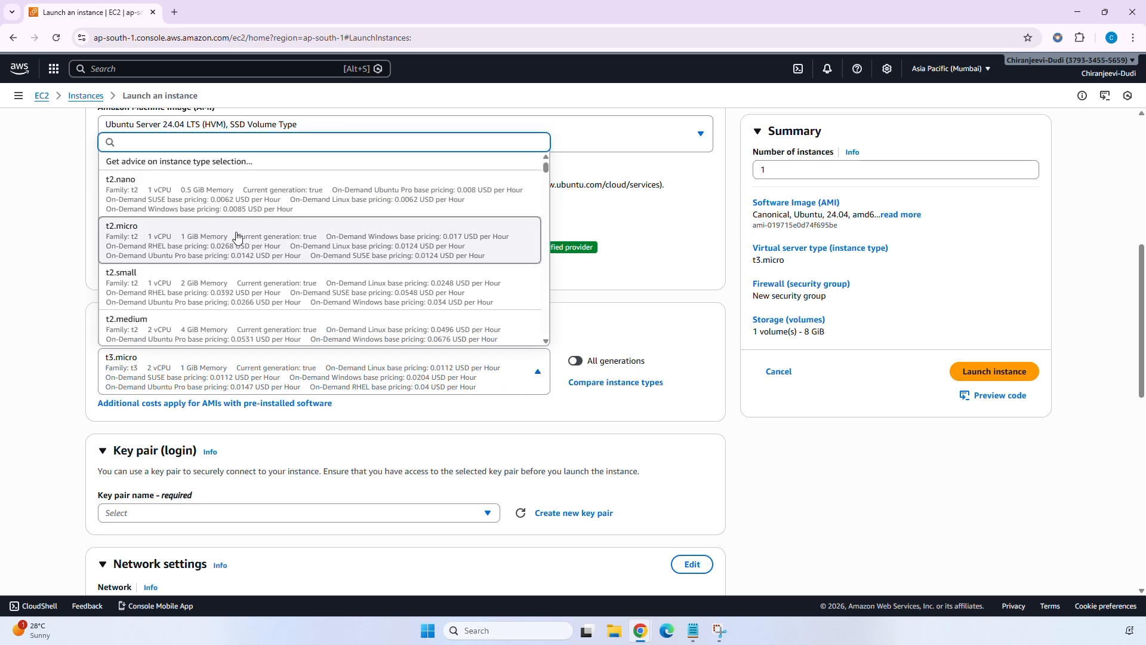
{"action": "key", "text": "Return"}
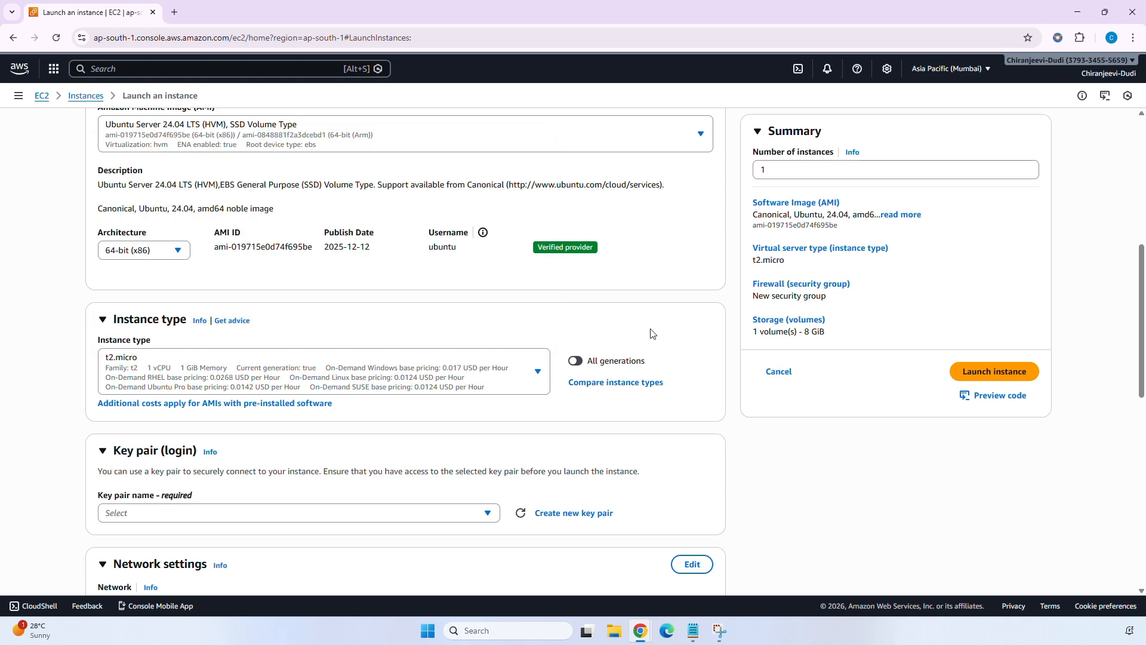
Select the aws-key key pair for the instance.
{"action": "scroll", "coordinate": [649, 333], "scroll_direction": "down", "scroll_amount": 3}
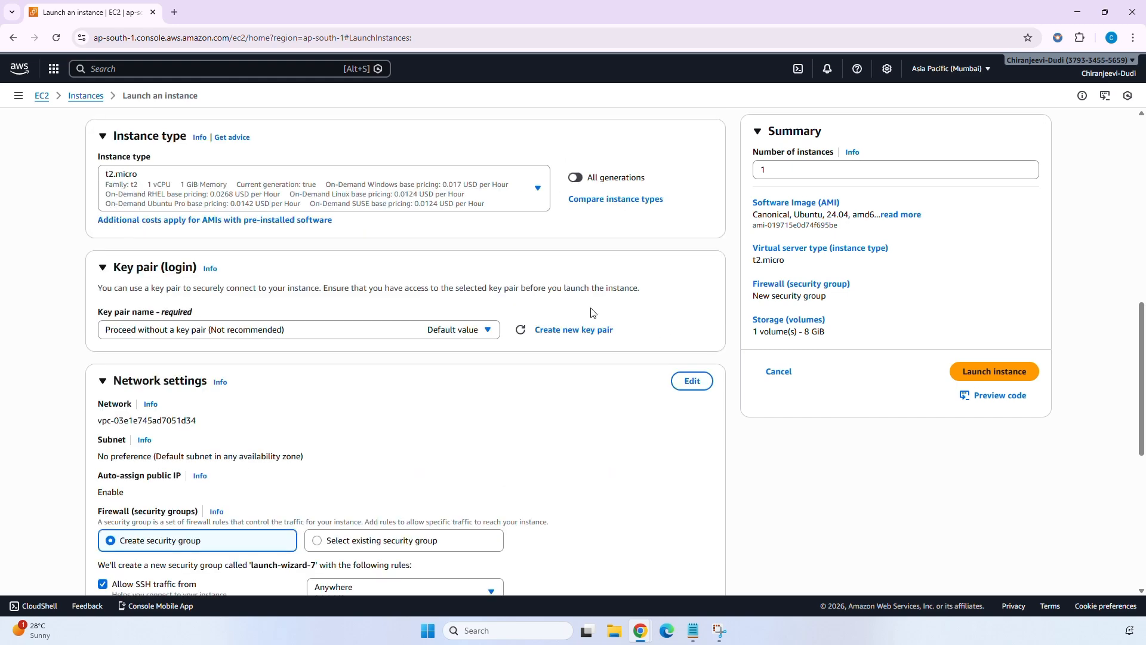
{"action": "left_click", "coordinate": [487, 333]}
{"action": "left_click", "coordinate": [281, 448]}
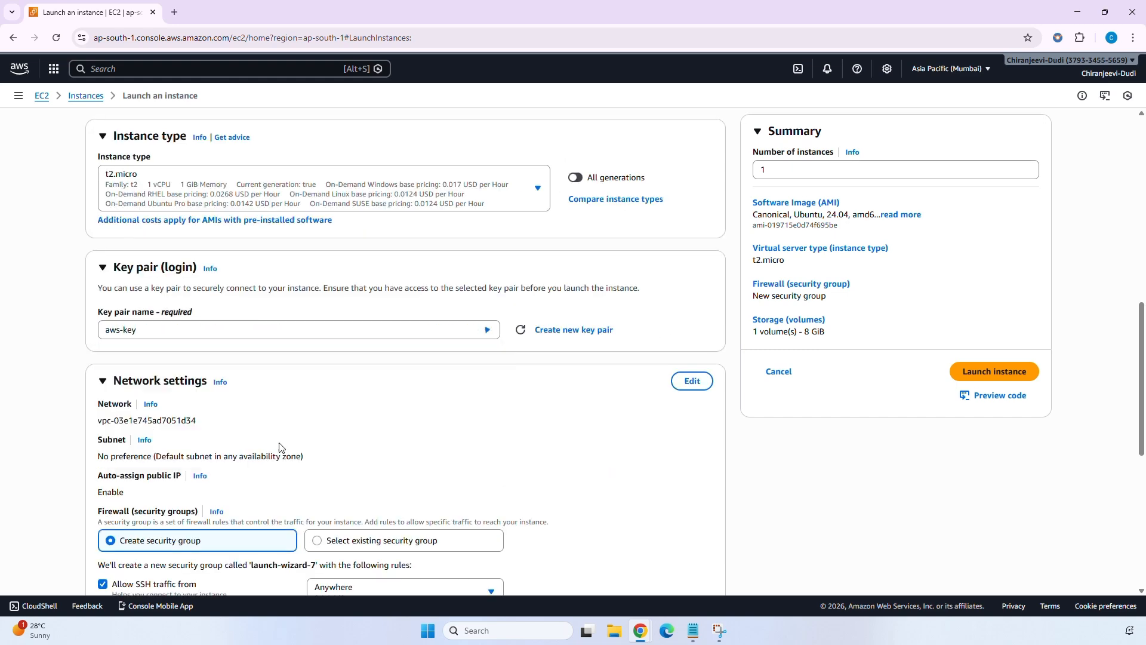
{"action": "scroll", "coordinate": [343, 411], "scroll_direction": "down", "scroll_amount": 3}
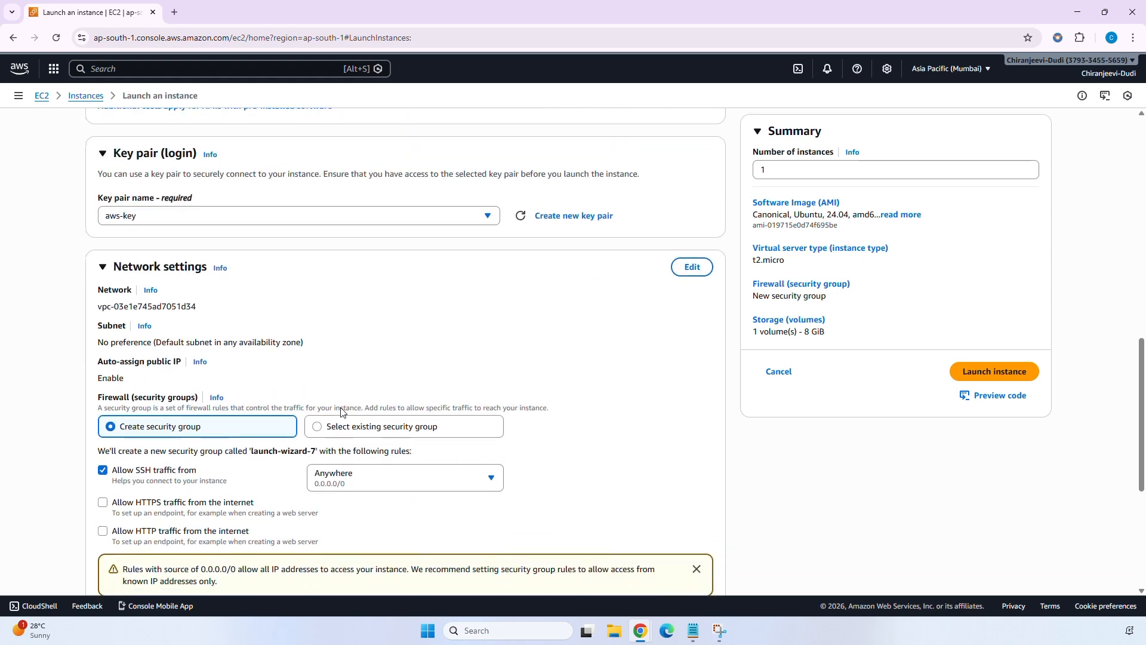
{"action": "scroll", "coordinate": [346, 406], "scroll_direction": "down", "scroll_amount": 1}
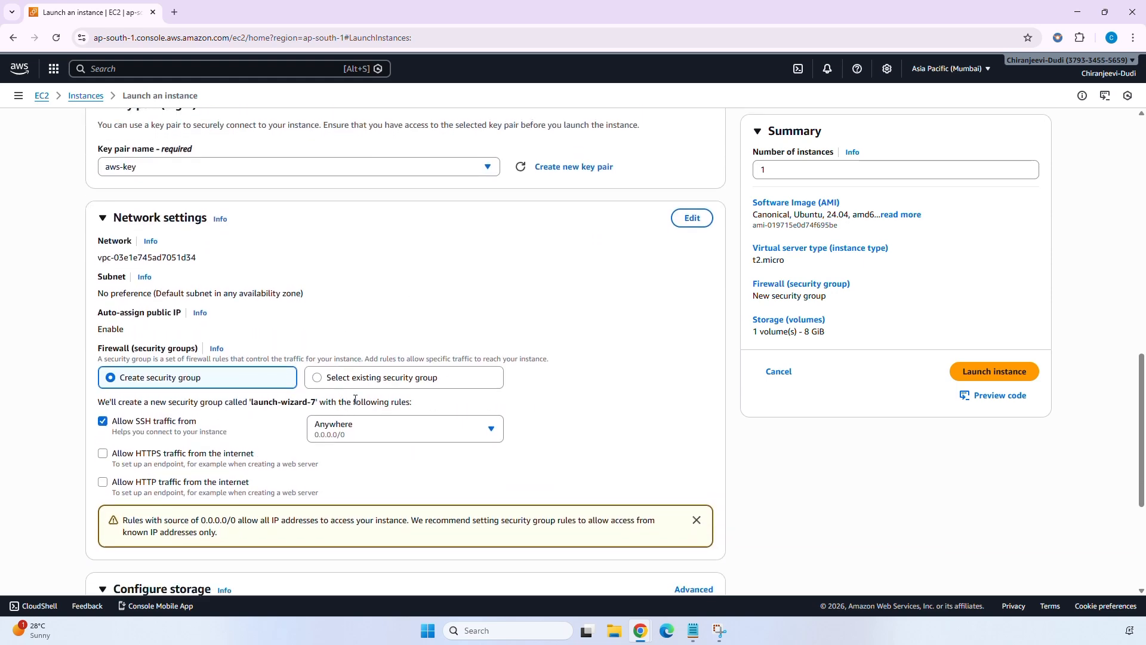
Use the existing security group launch-wizard-1 and launch the instance.
{"action": "left_click", "coordinate": [454, 378]}
{"action": "left_click", "coordinate": [299, 420]}
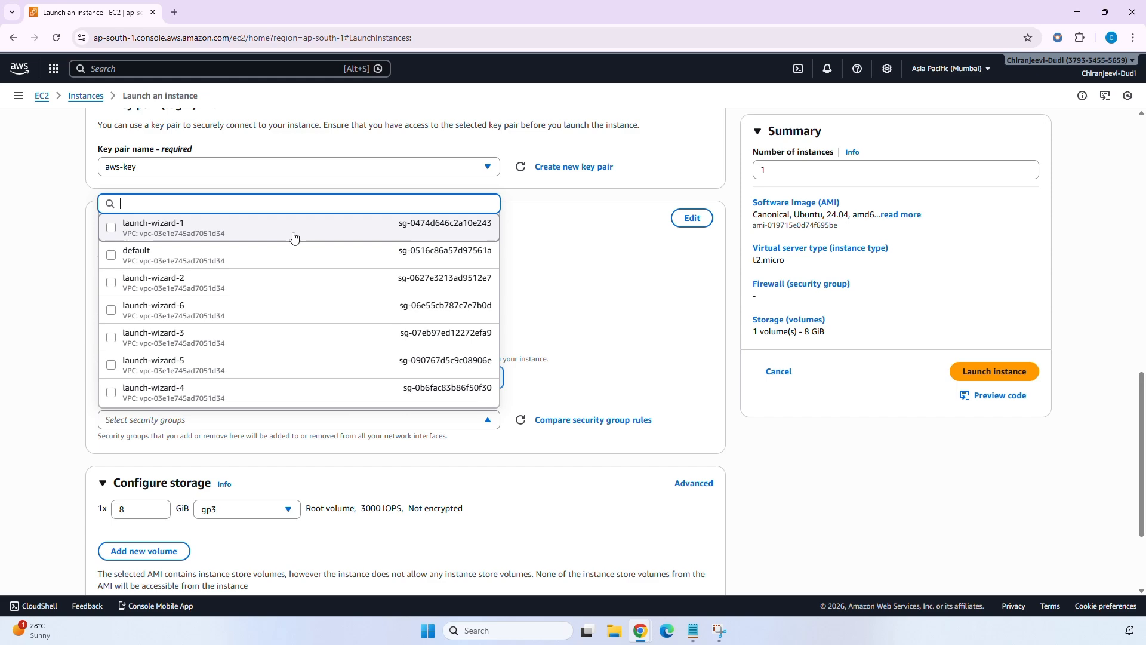
{"action": "left_click", "coordinate": [292, 234]}
{"action": "scroll", "coordinate": [361, 460], "scroll_direction": "down", "scroll_amount": 2}
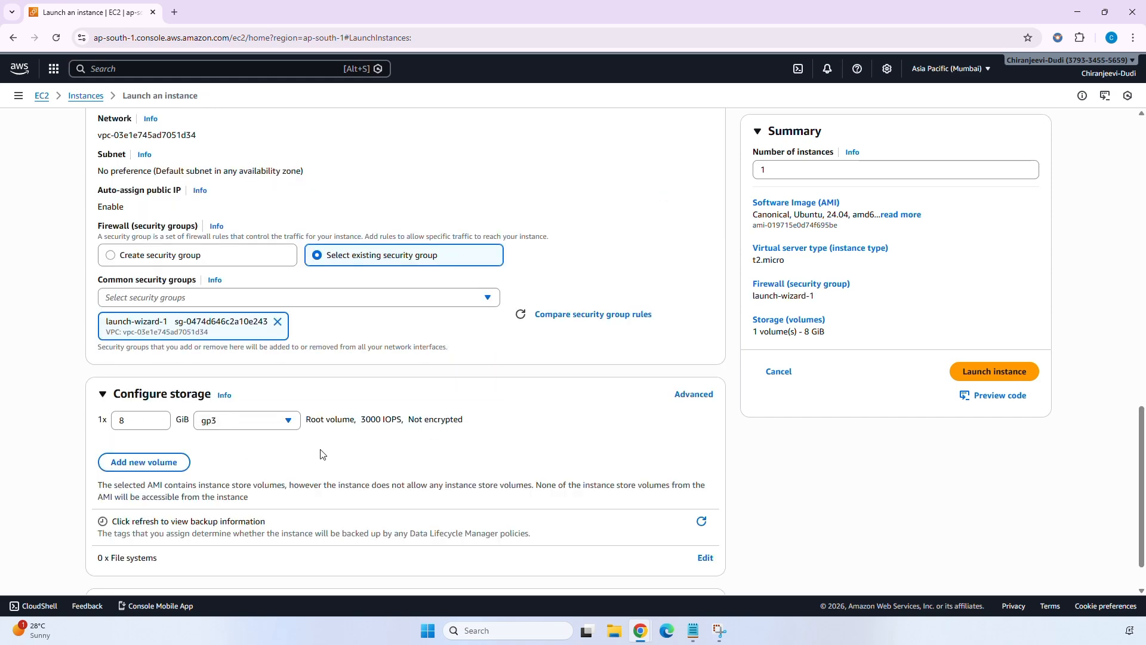
{"action": "left_click", "coordinate": [984, 374]}
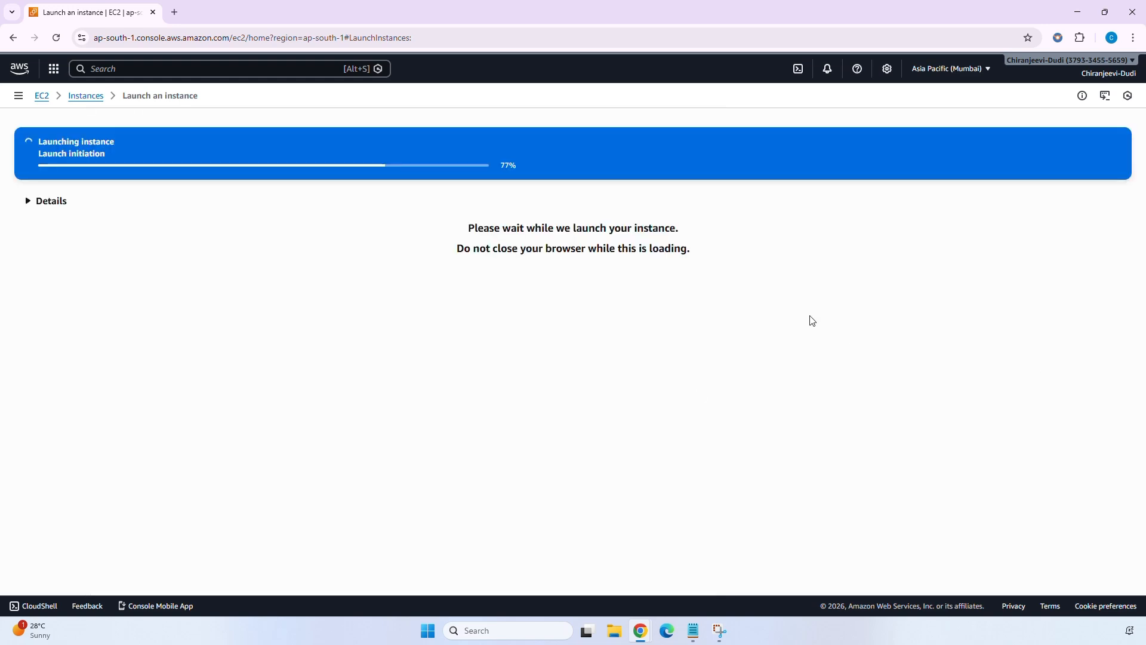
Open cloudwatch_demo in the Instances list, refresh until Running, and copy its public IPv4 address 43.204.148.50.
{"action": "left_click", "coordinate": [89, 98]}
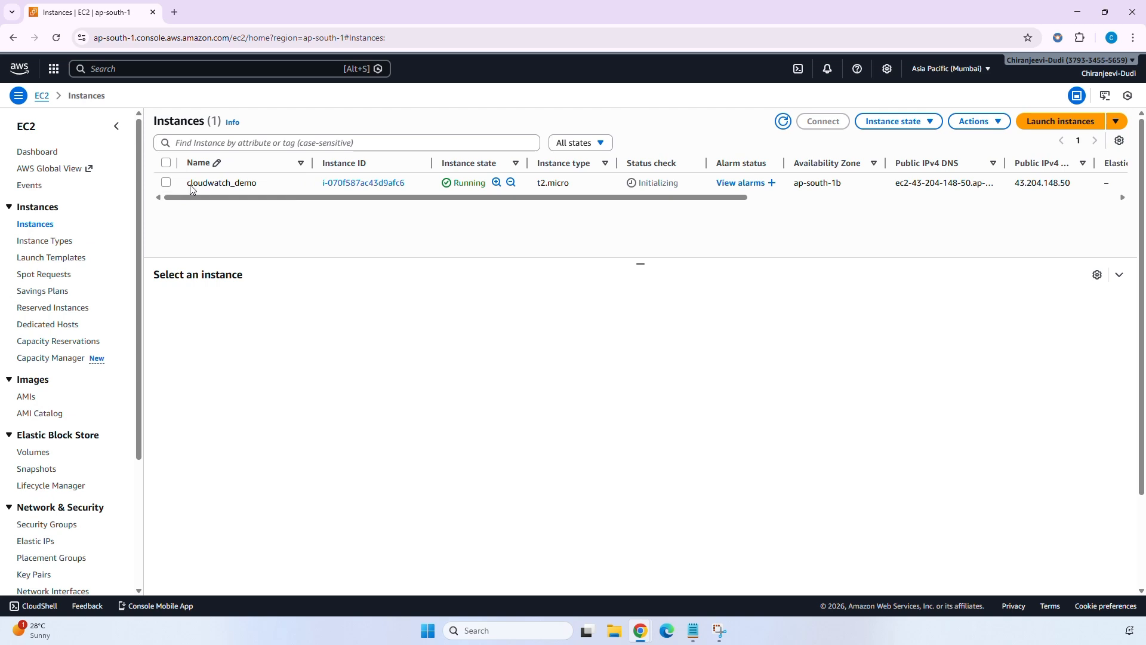
{"action": "left_click", "coordinate": [190, 184]}
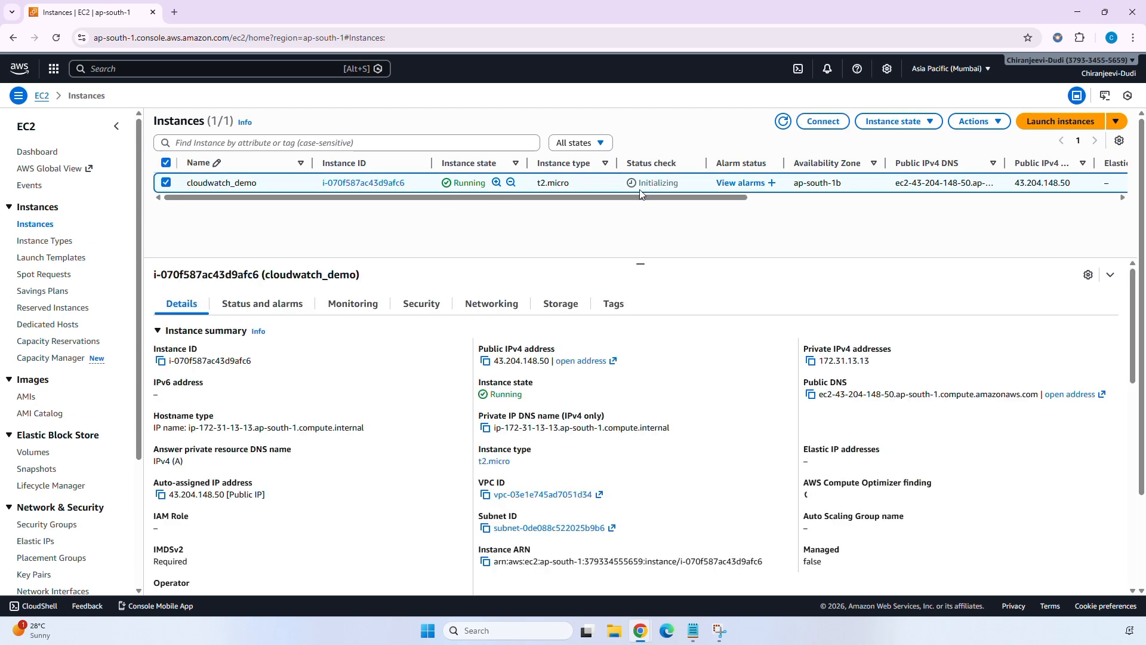
{"action": "left_click", "coordinate": [783, 121]}
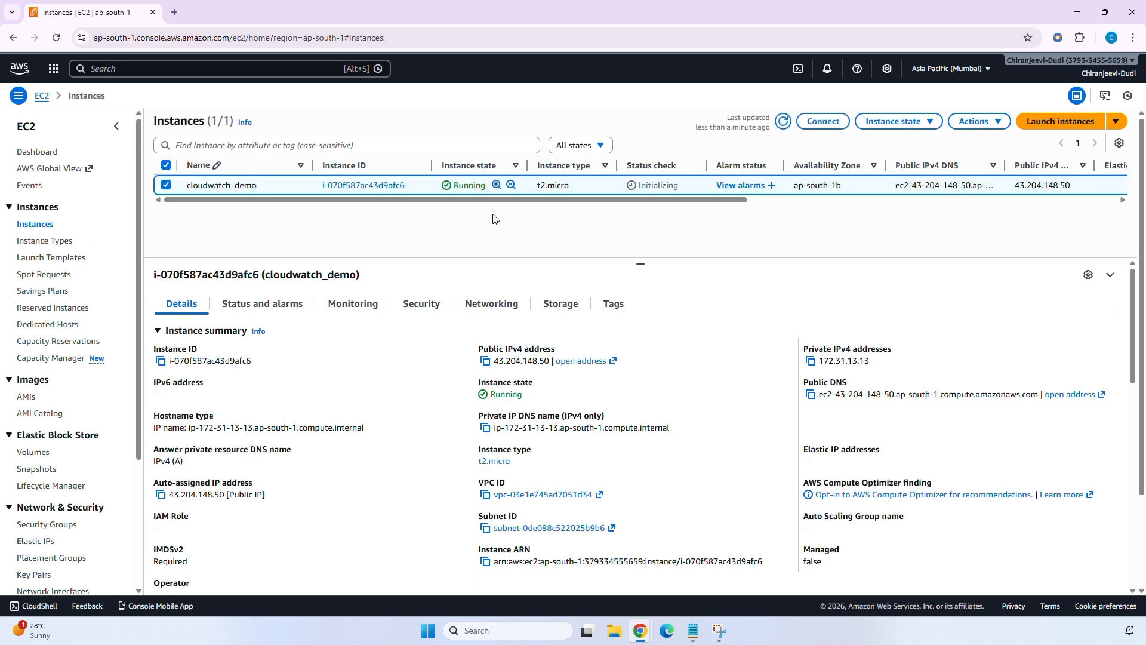
{"action": "left_click", "coordinate": [484, 360]}
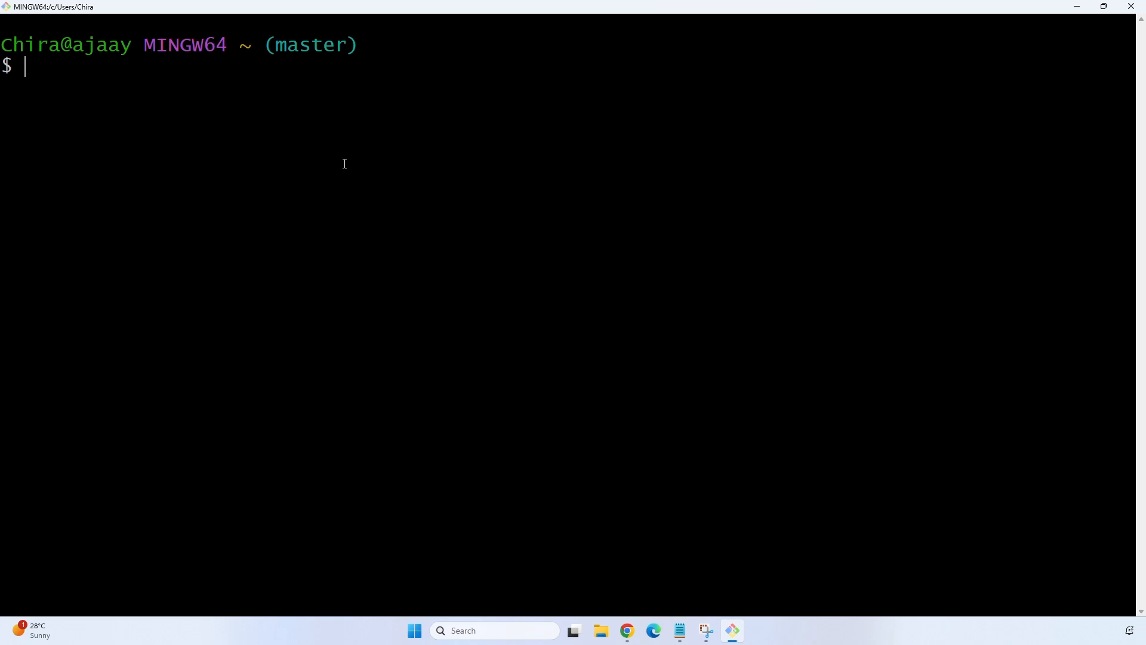
Build the command ssh -i Downloads/aws-key.pem ubuntu@ in Git Bash.
{"action": "type", "text": "ssh -i dow"}
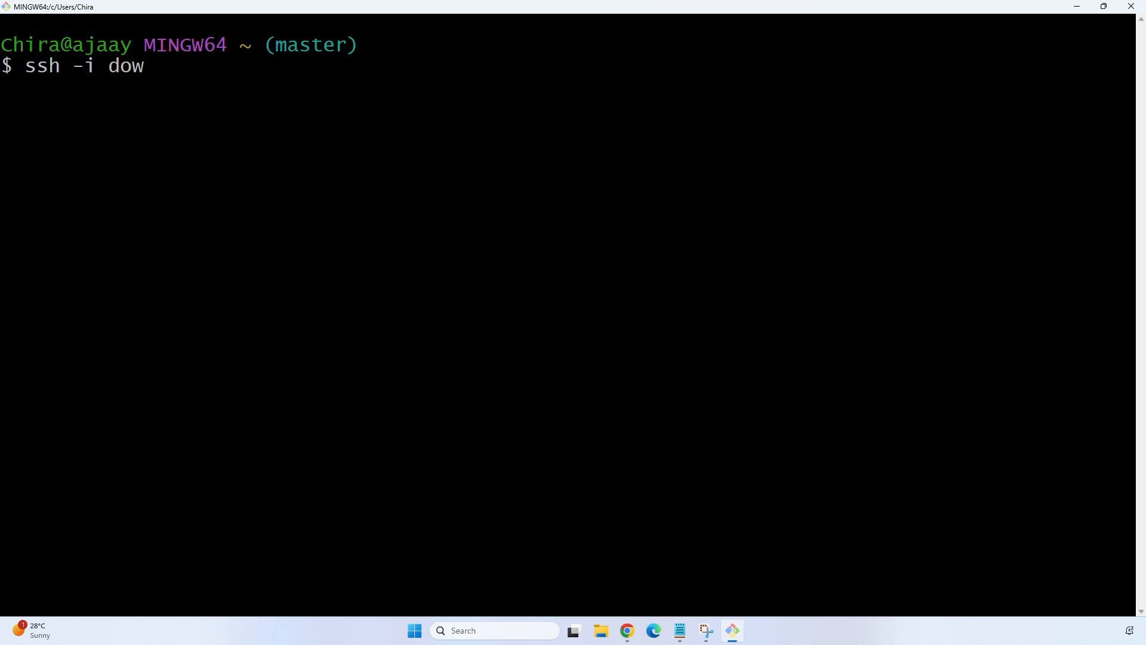
{"action": "key", "text": "Tab"}
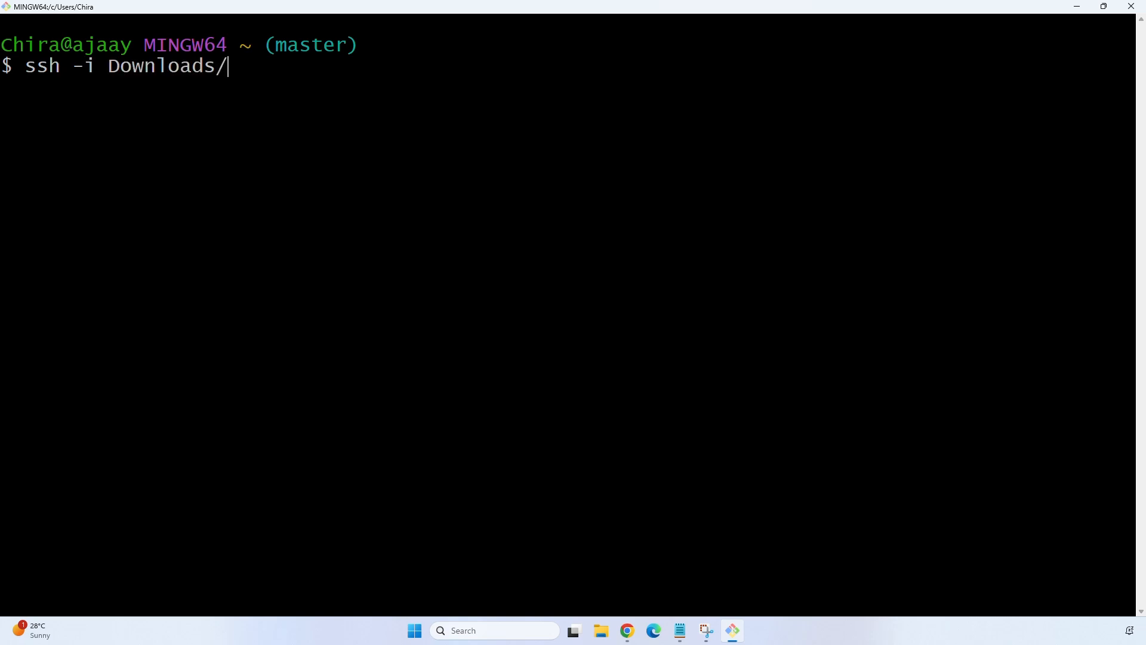
{"action": "type", "text": "n"}
{"action": "key", "text": "BackSpace"}
{"action": "type", "text": "aws-k"}
{"action": "key", "text": "Tab"}
{"action": "type", "text": "ubun"}
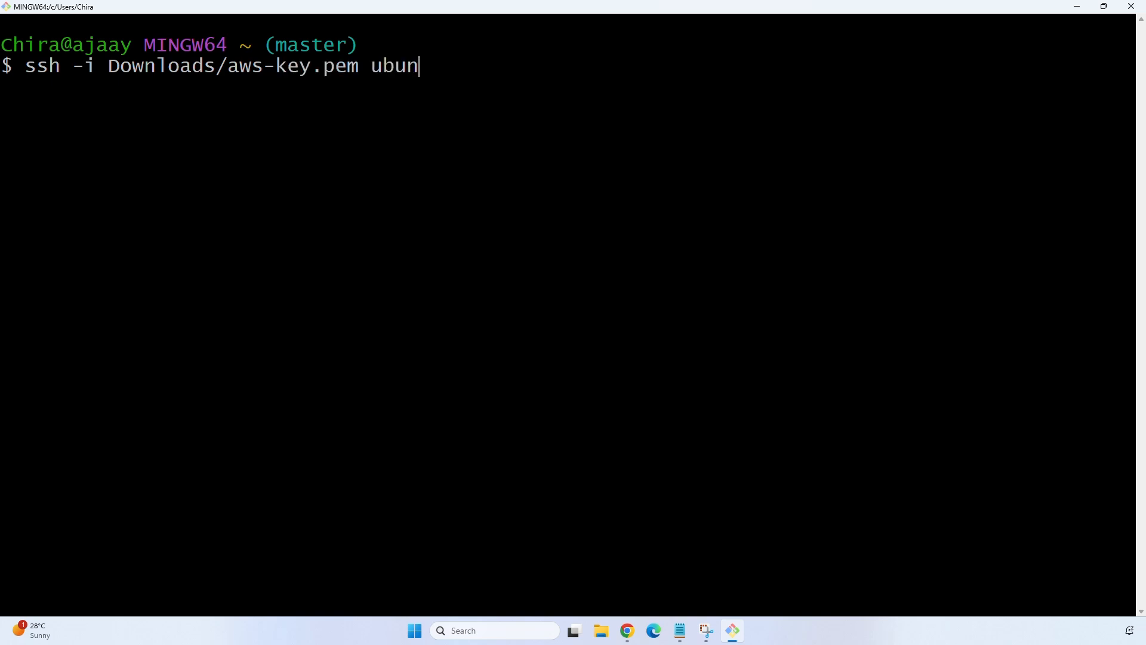
{"action": "type", "text": "tu@"}
Paste the IP 43.204.148.50, connect, accept the host key with yes, and clear the screen.
{"action": "right_click", "coordinate": [548, 80]}
{"action": "left_click", "coordinate": [593, 121]}
{"action": "key", "text": "Return"}
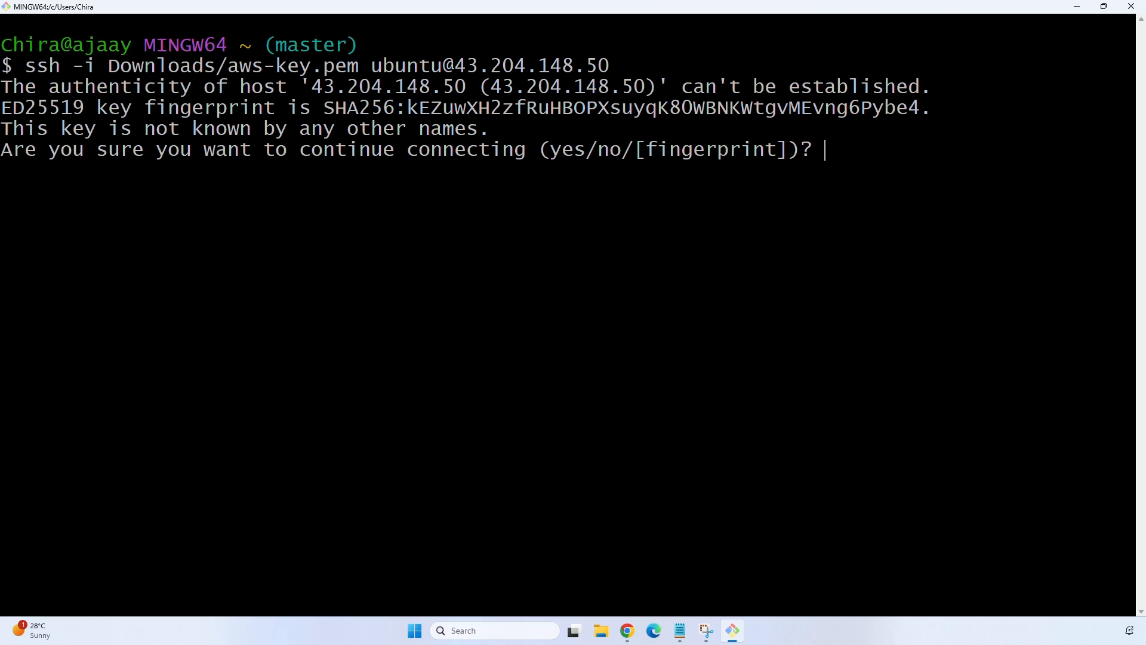
{"action": "type", "text": "yes"}
{"action": "key", "text": "Return"}
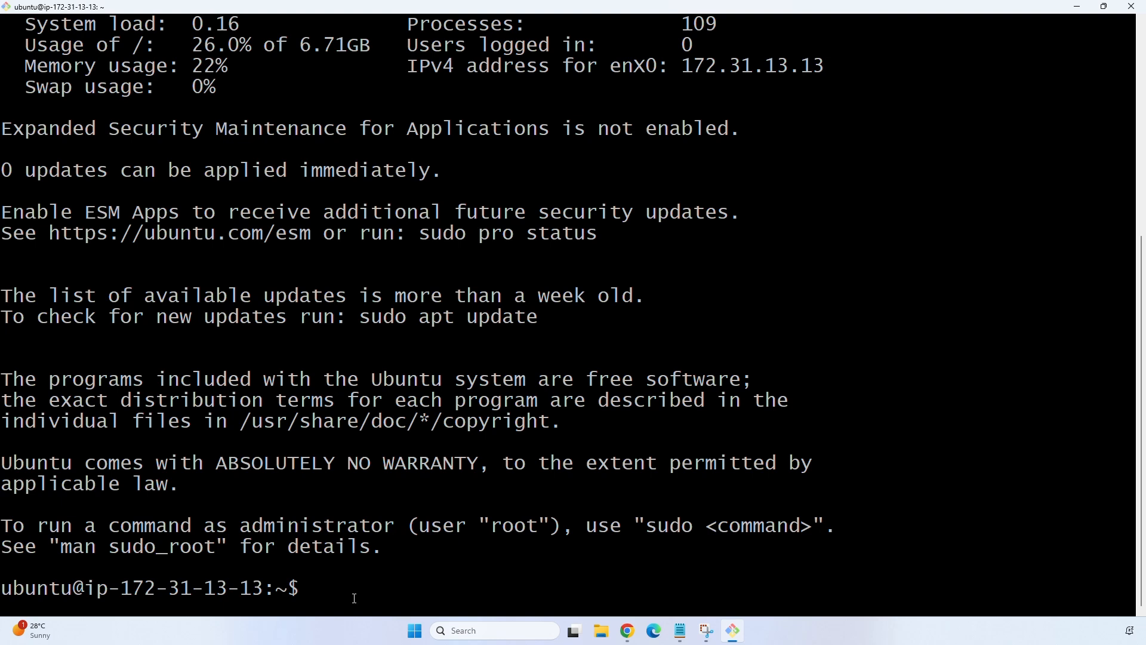
{"action": "key", "text": "ctrl+l"}
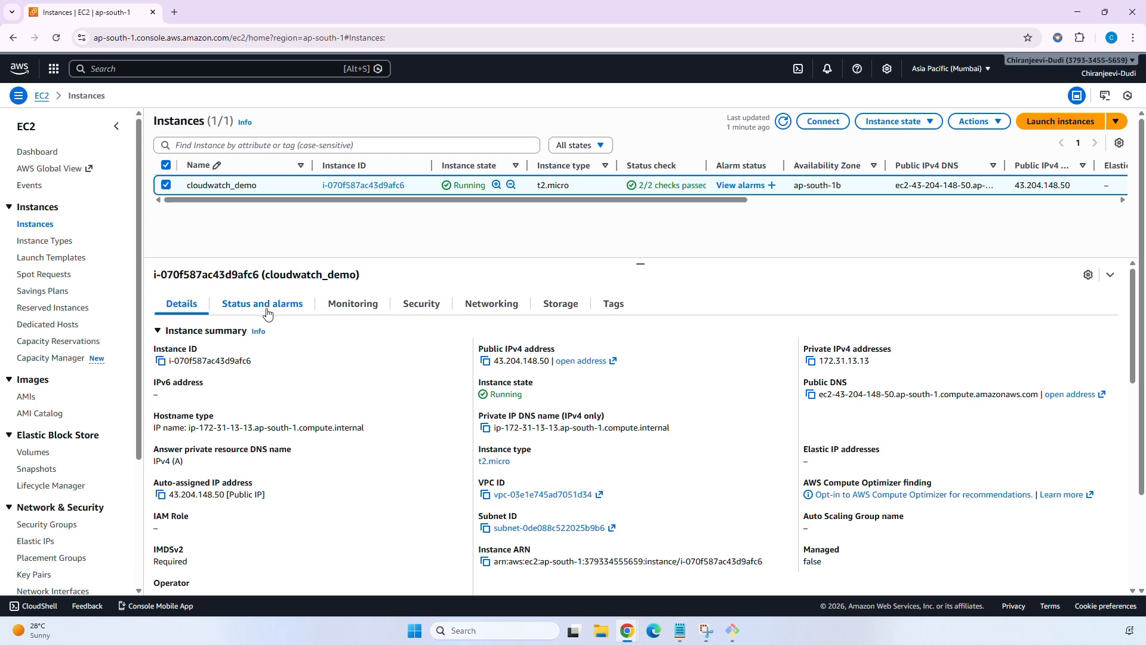
Check cloudwatch_demo's CPU utilization graphs, peaking near 8.51%, then return to its Details summary.
{"action": "left_click", "coordinate": [346, 311]}
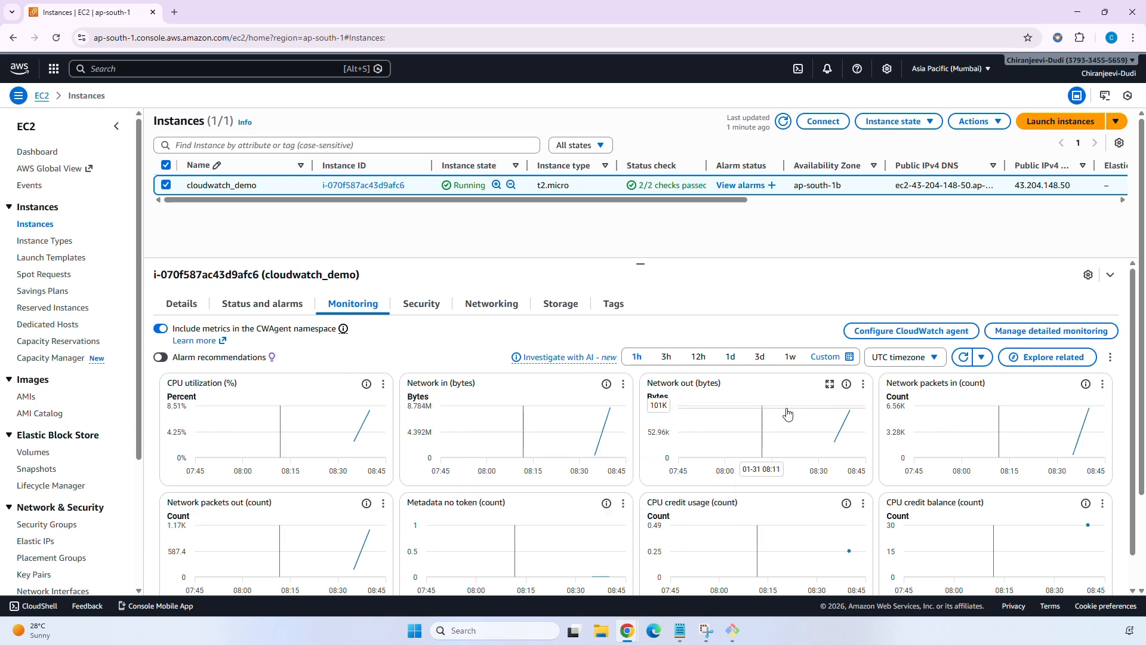
{"action": "scroll", "coordinate": [861, 419], "scroll_direction": "down", "scroll_amount": 1}
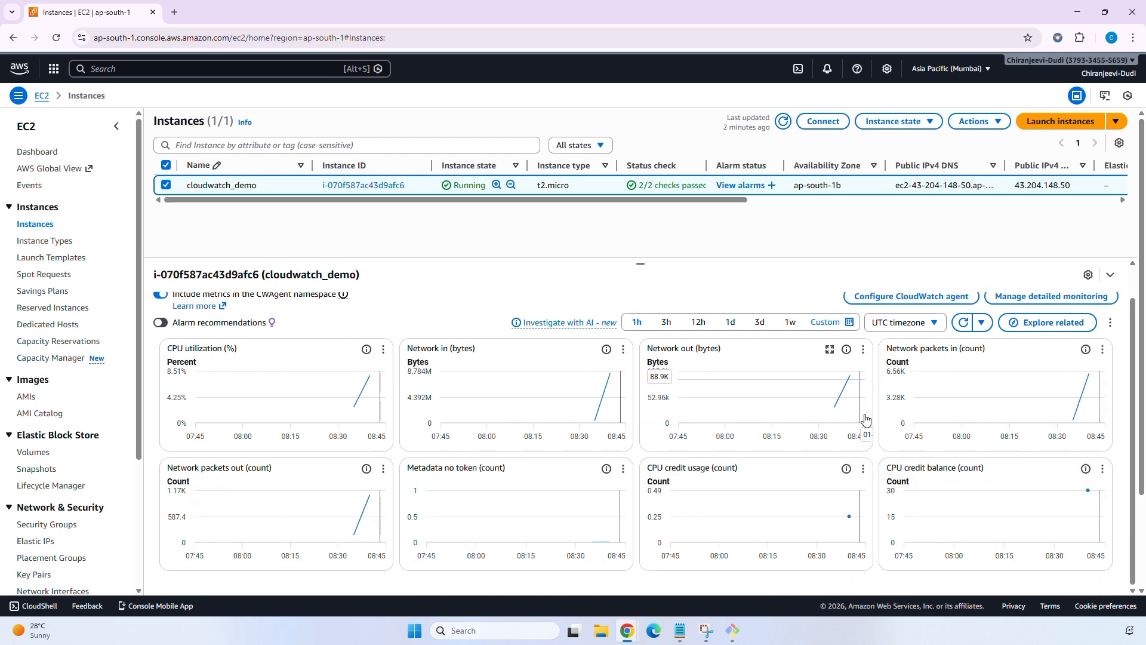
{"action": "mouse_move", "coordinate": [360, 413]}
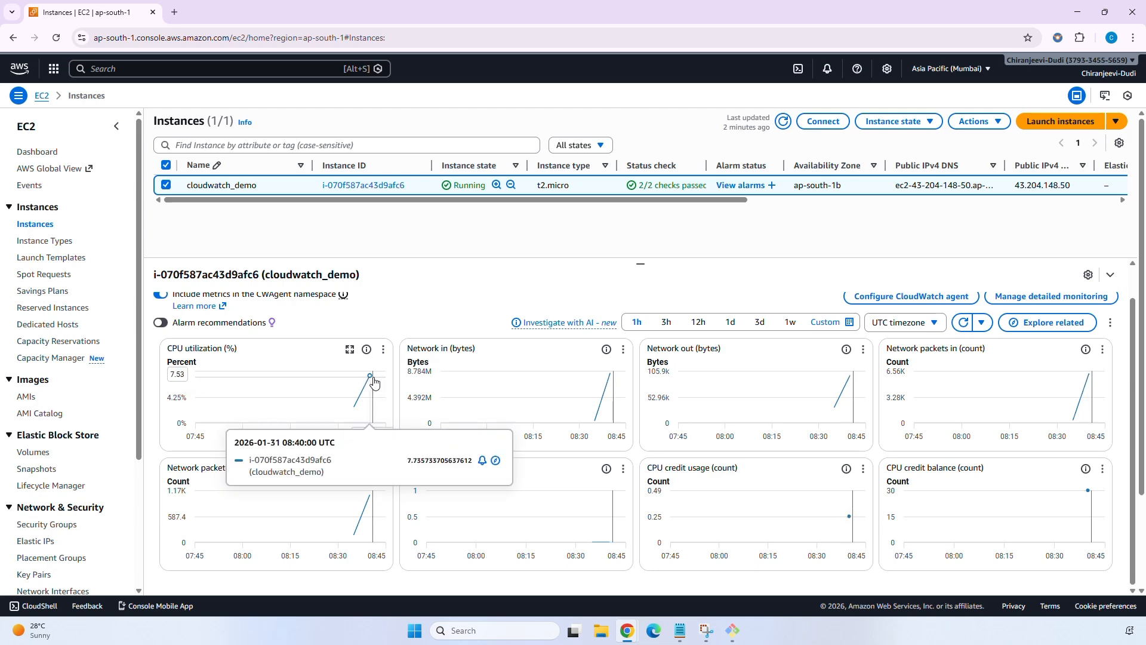
{"action": "scroll", "coordinate": [374, 383], "scroll_direction": "up", "scroll_amount": 1}
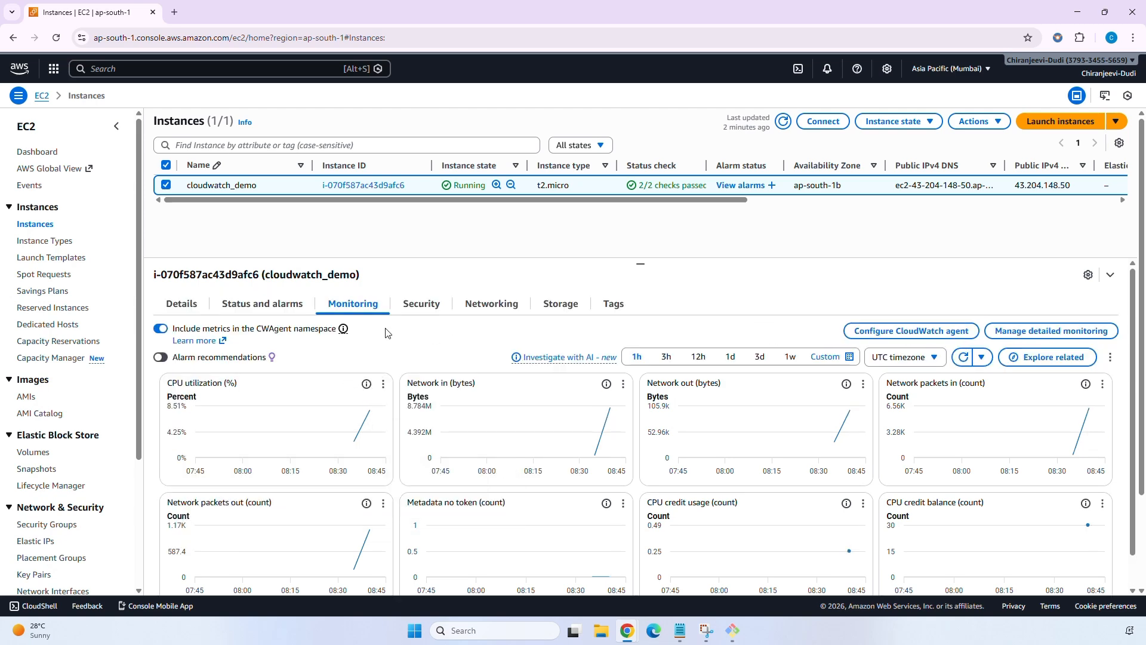
{"action": "left_click", "coordinate": [183, 307]}
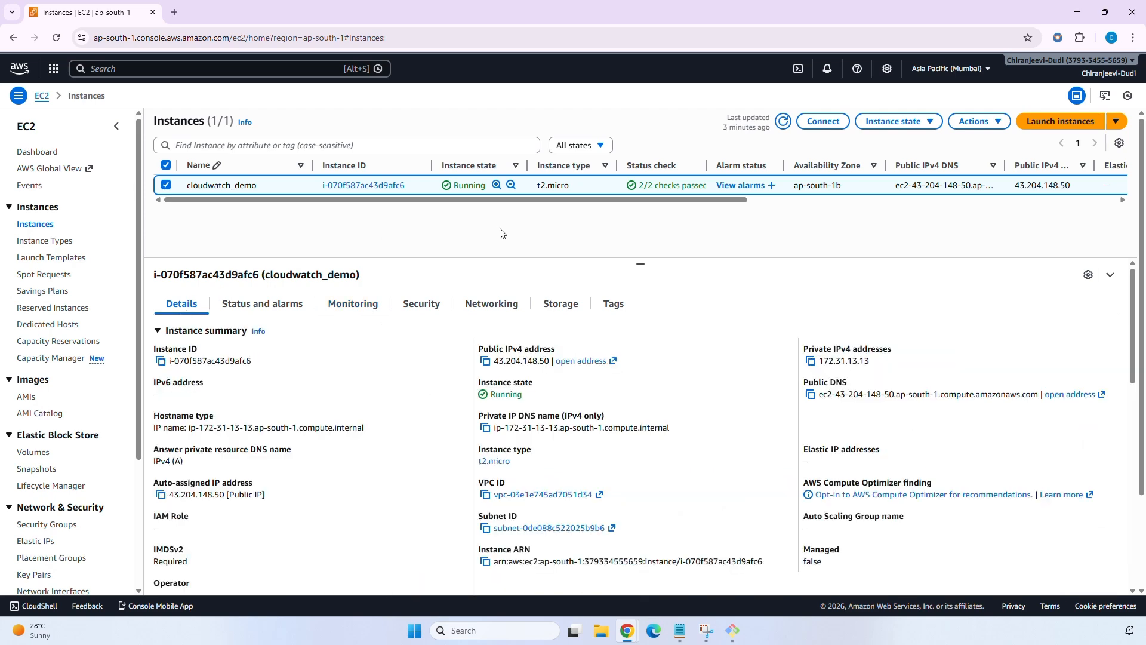
{"action": "left_click", "coordinate": [285, 70]}
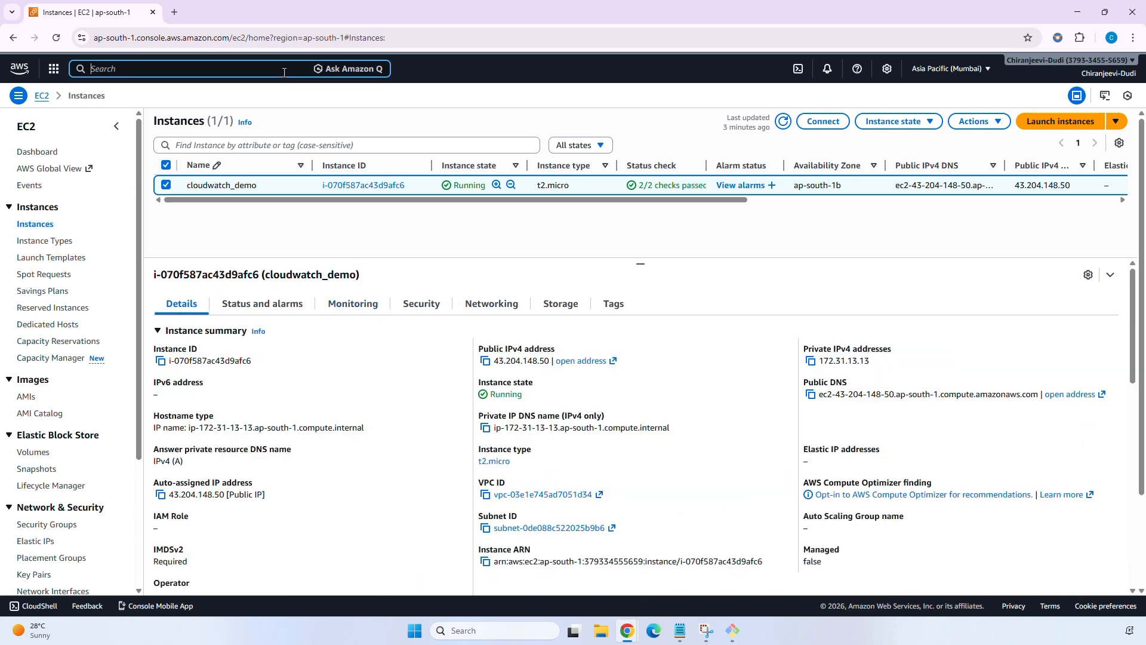
Open Simple Notification Service in a new tab and begin typing the topic name EC2_.
{"action": "type", "text": "sns"}
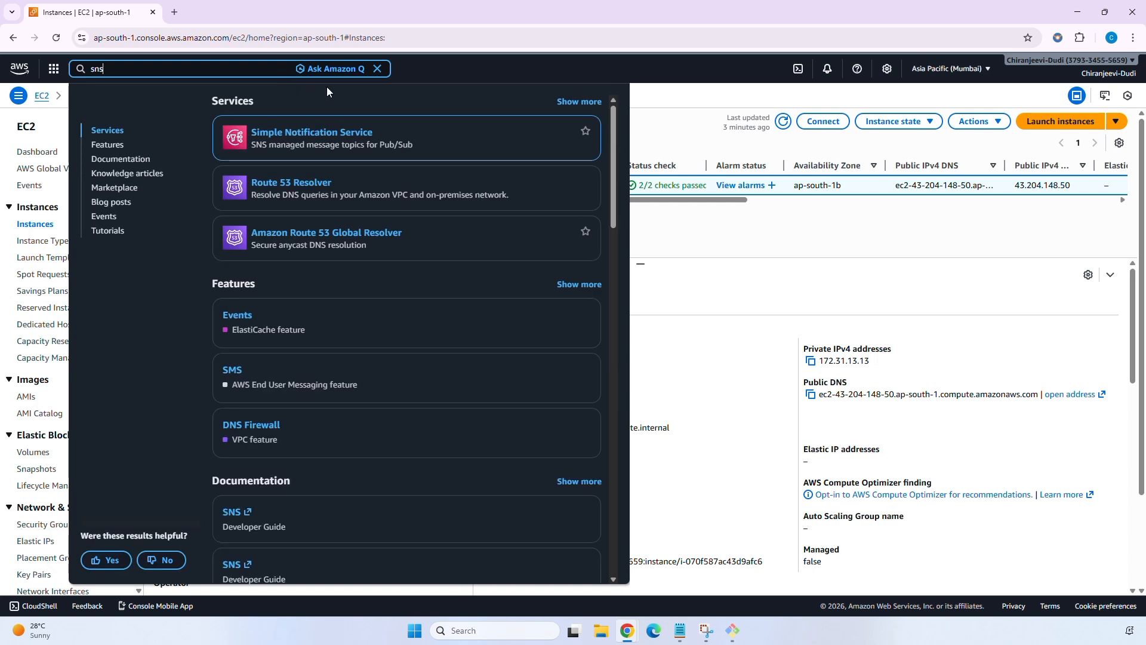
{"action": "right_click", "coordinate": [327, 133]}
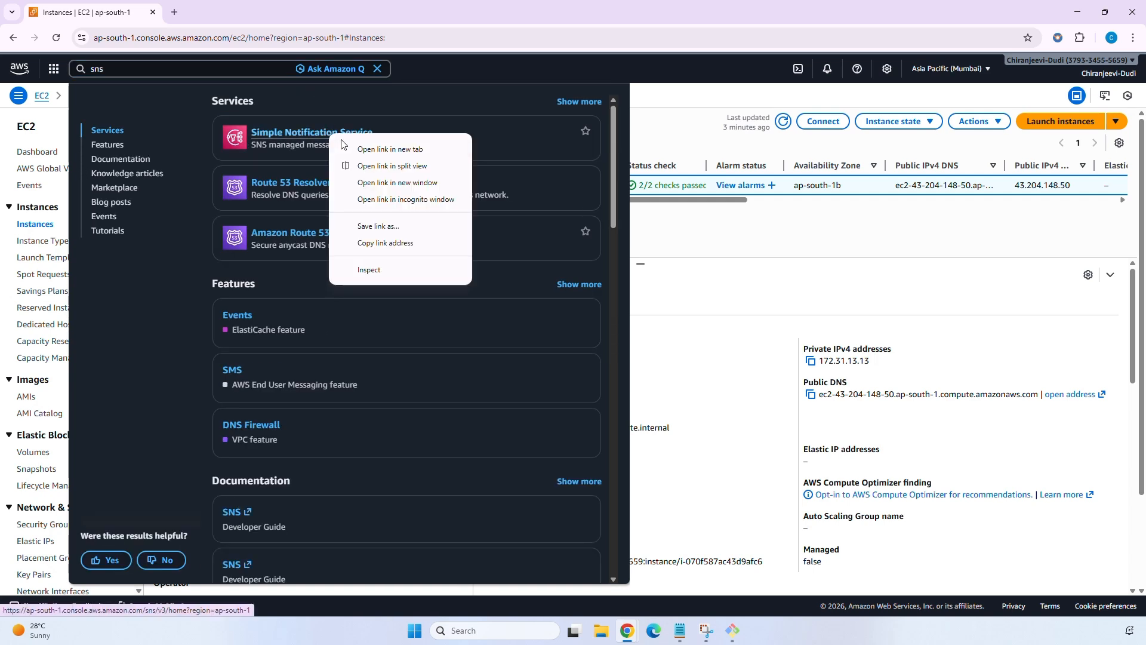
{"action": "left_click", "coordinate": [346, 145]}
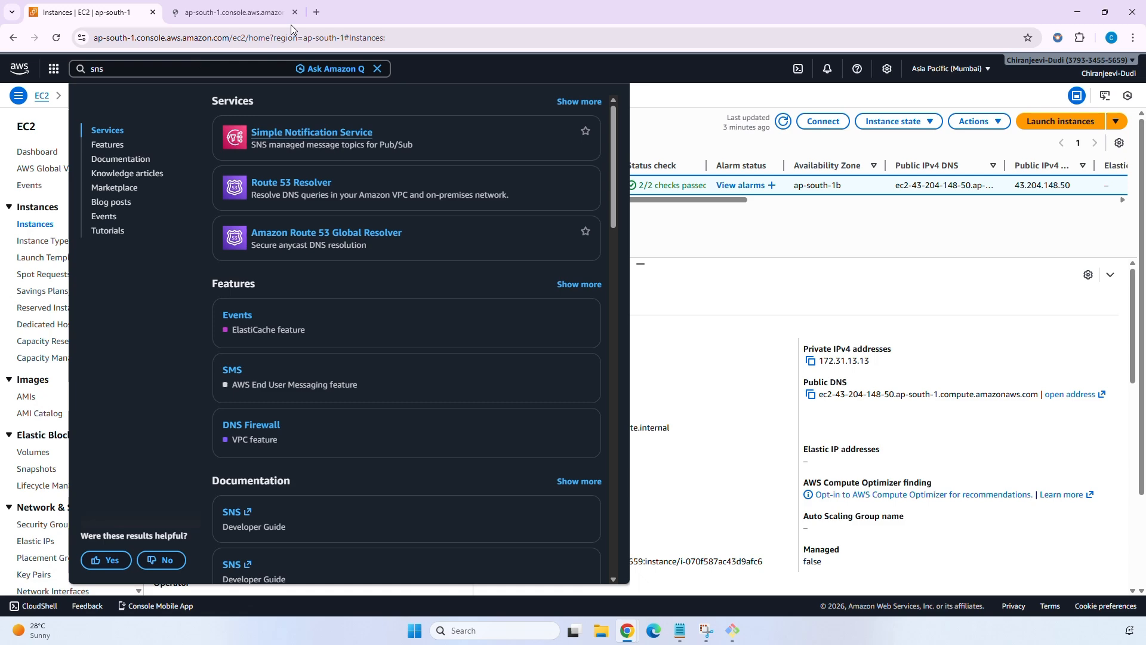
{"action": "left_click", "coordinate": [377, 69]}
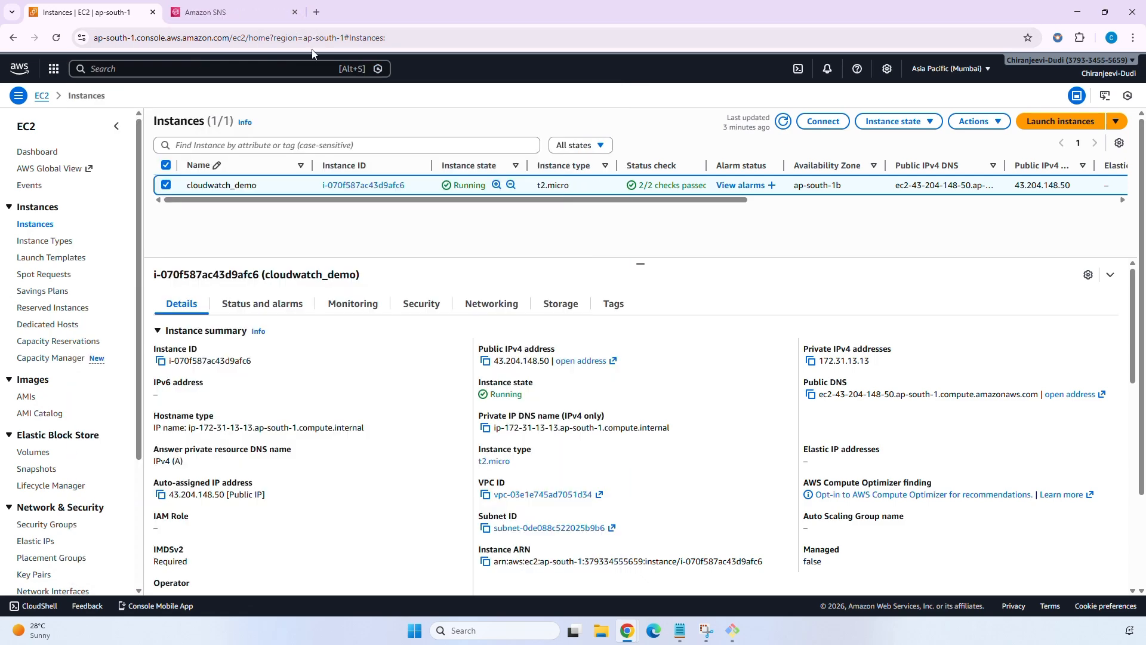
{"action": "left_click", "coordinate": [239, 12]}
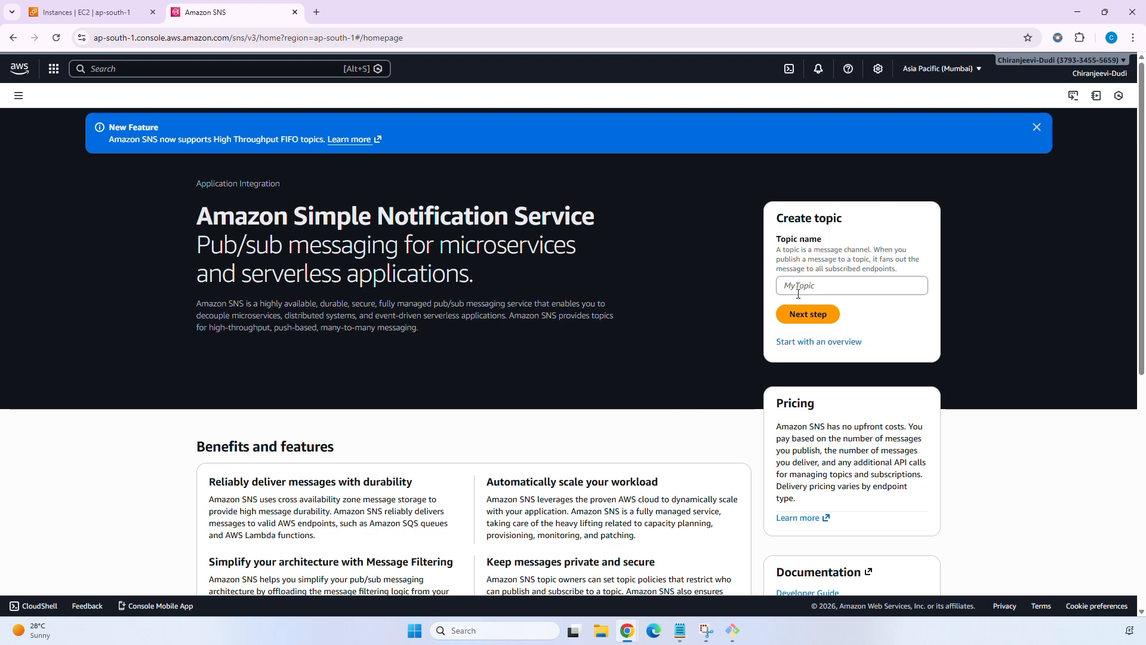
{"action": "left_click", "coordinate": [834, 286]}
{"action": "type", "text": "EC2"}
{"action": "type", "text": "_"}
{"action": "type", "text": "no"}
{"action": "type", "text": "D"}
Name the topic EC2_Notification_Topic and keep its type as Standard.
{"action": "key", "text": "BackSpace"}
{"action": "type", "text": "Noti"}
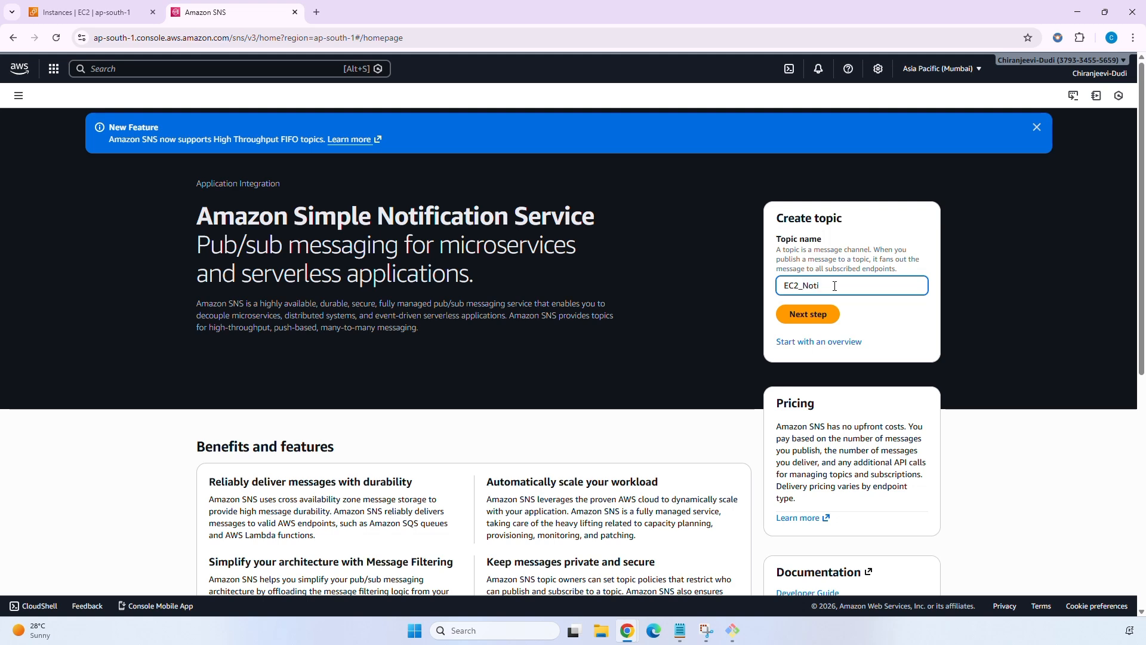
{"action": "type", "text": "fication_Topic"}
{"action": "left_click", "coordinate": [821, 321]}
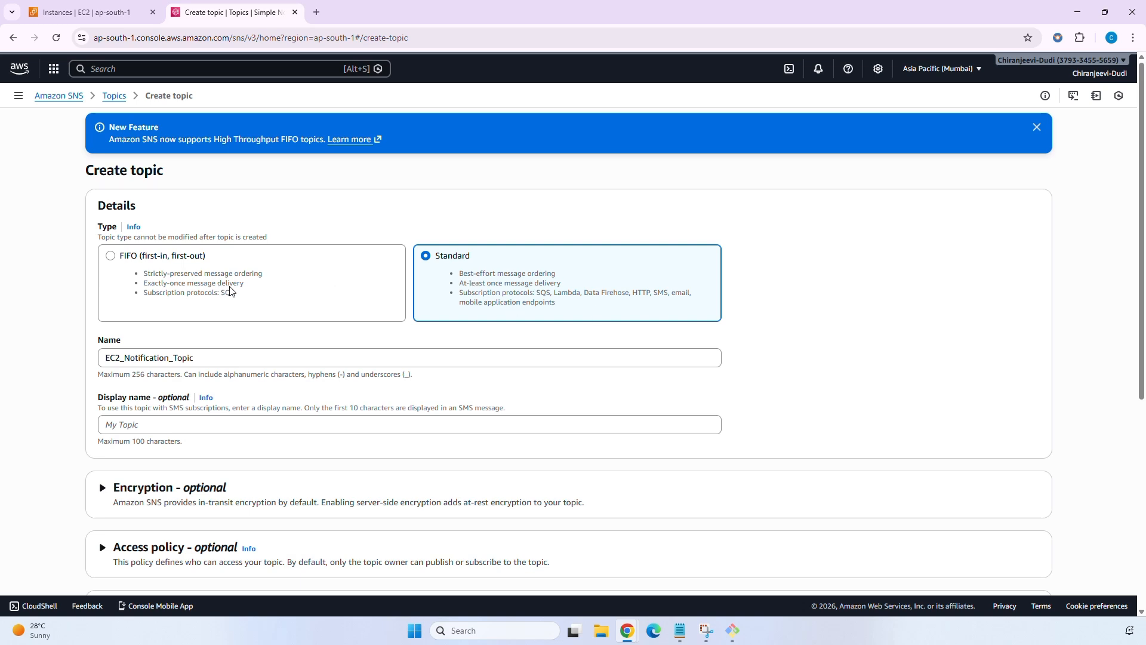
{"action": "left_click", "coordinate": [257, 287]}
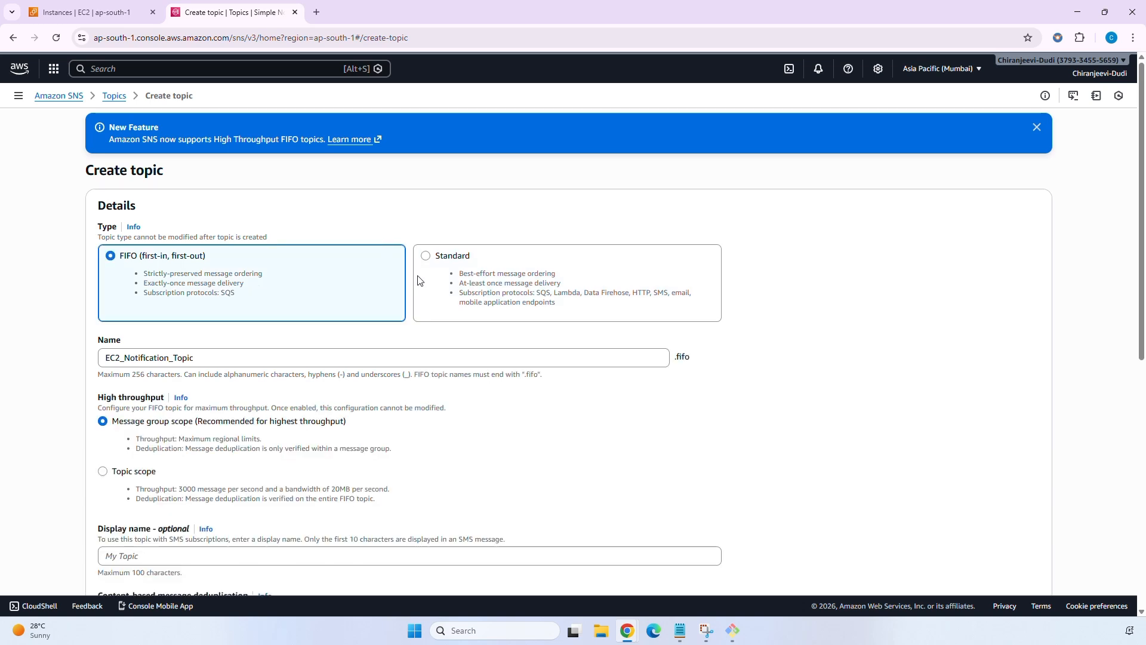
{"action": "left_click", "coordinate": [481, 294]}
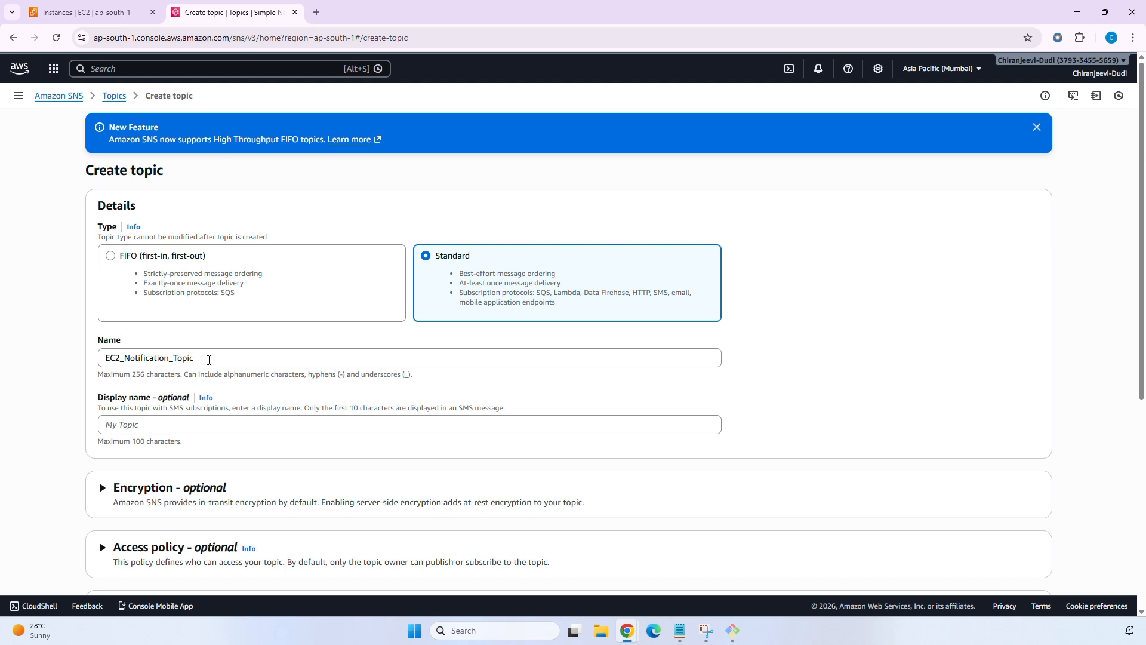
Copy EC2_Notification_Topic into the Display name field.
{"action": "left_click", "coordinate": [173, 358]}
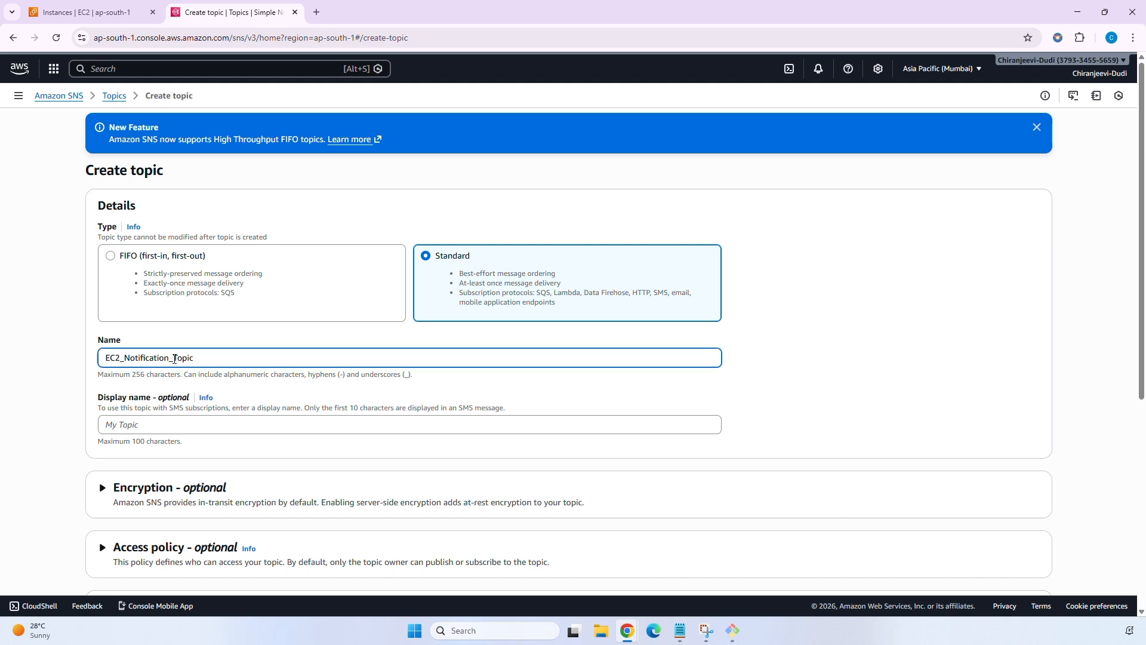
{"action": "key", "text": "ctrl+a"}
{"action": "key", "text": "ctrl+c"}
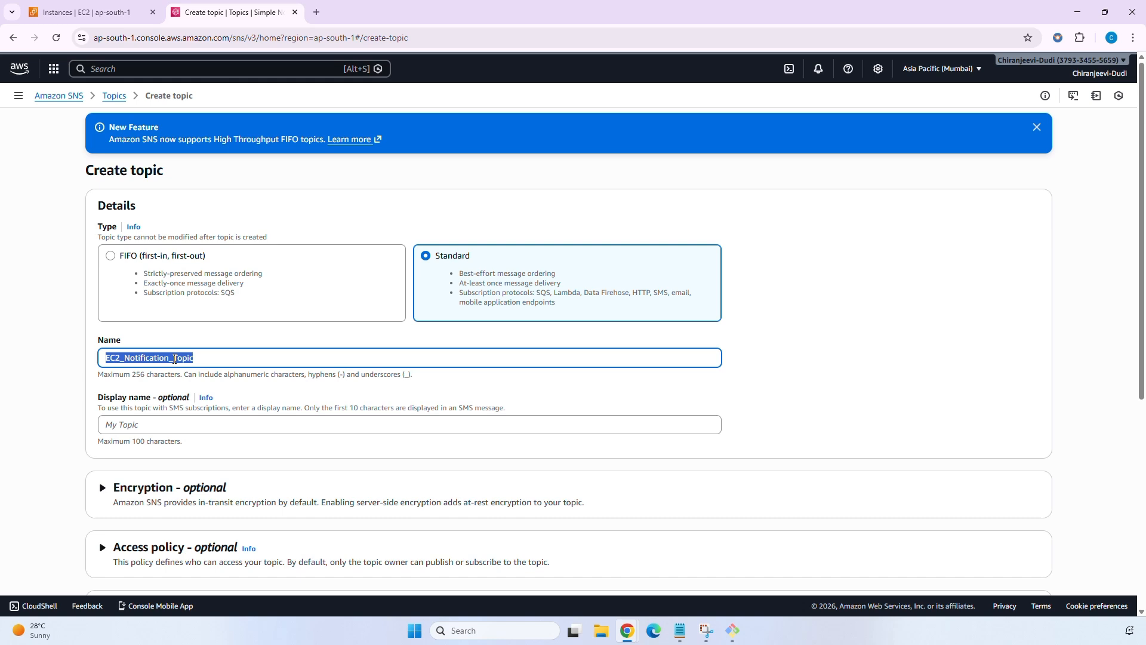
{"action": "left_click", "coordinate": [188, 423]}
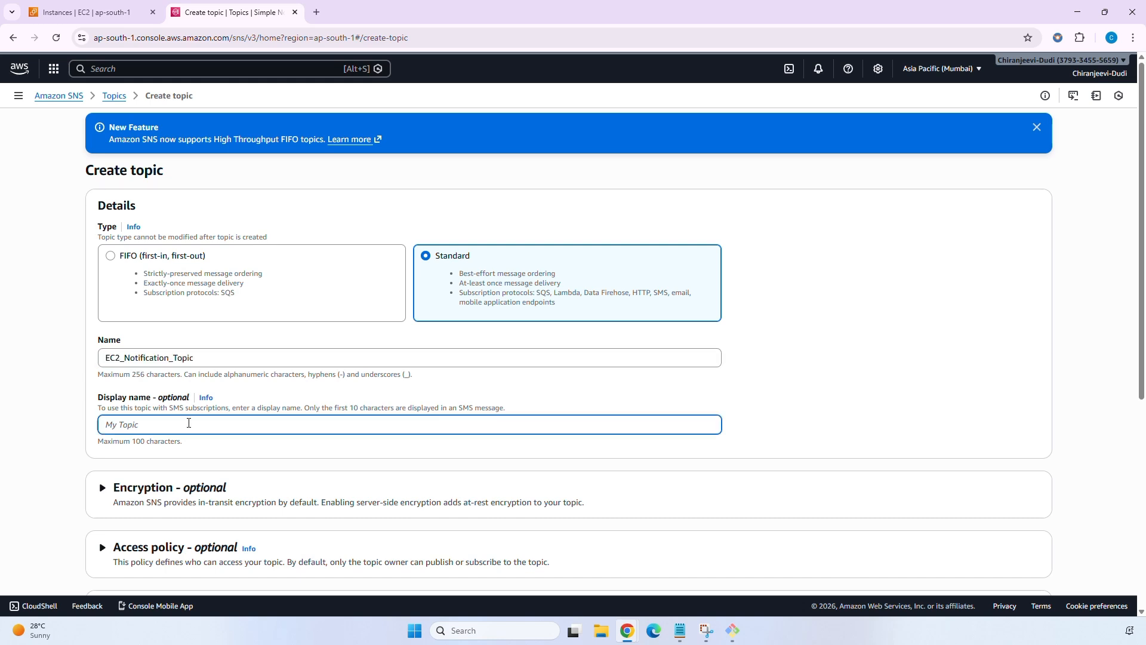
{"action": "key", "text": "ctrl+v"}
{"action": "left_click", "coordinate": [255, 448]}
{"action": "scroll", "coordinate": [255, 449], "scroll_direction": "down", "scroll_amount": 5}
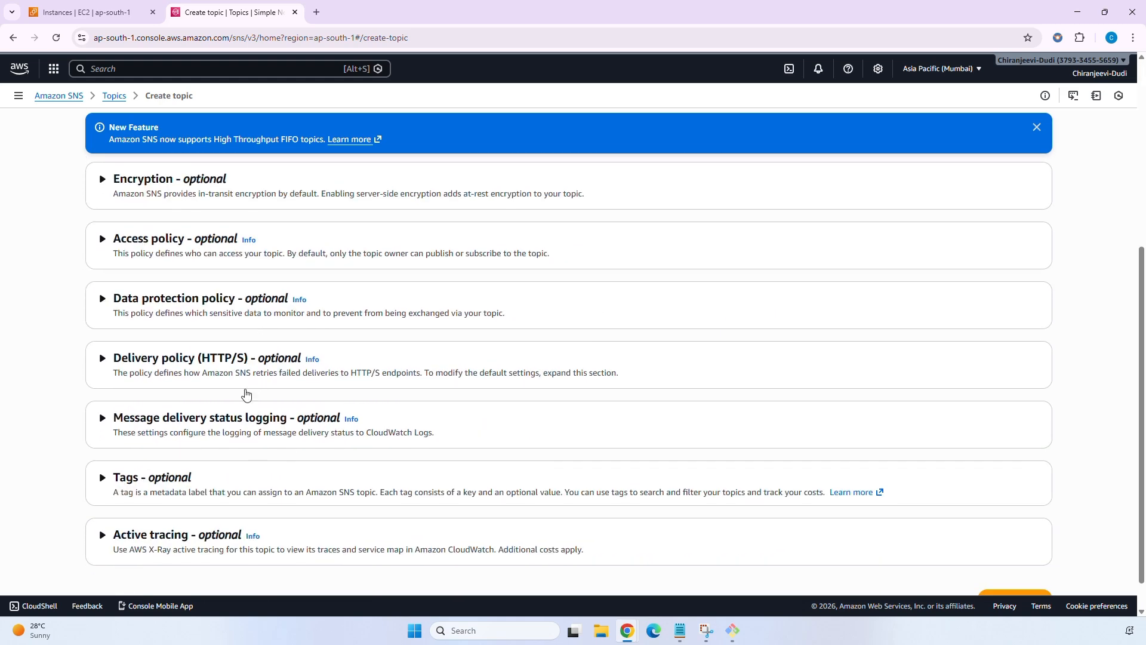
{"action": "scroll", "coordinate": [230, 481], "scroll_direction": "down", "scroll_amount": 1}
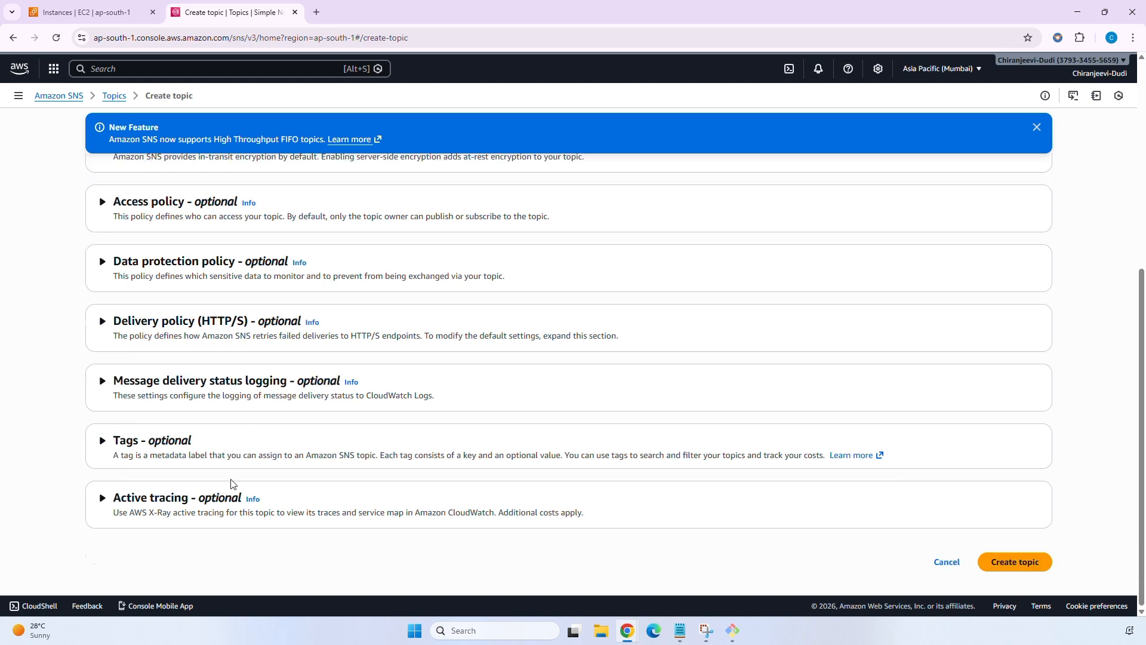
Create the topic and start an Email-protocol subscription to it.
{"action": "left_click", "coordinate": [1012, 564]}
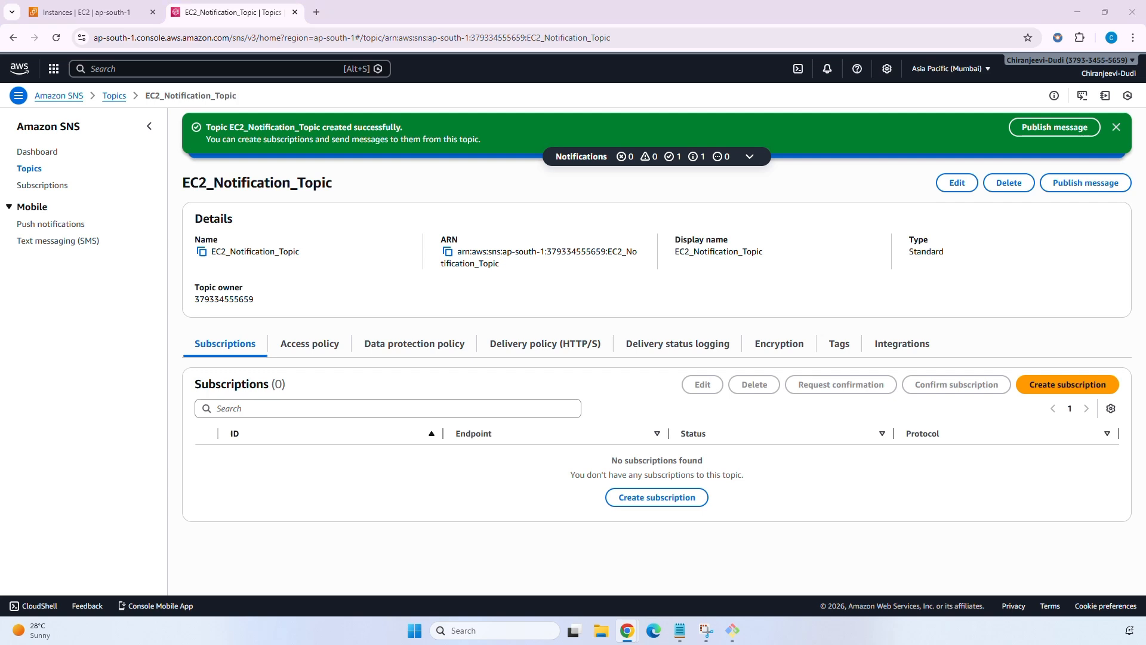
{"action": "left_click", "coordinate": [1038, 388]}
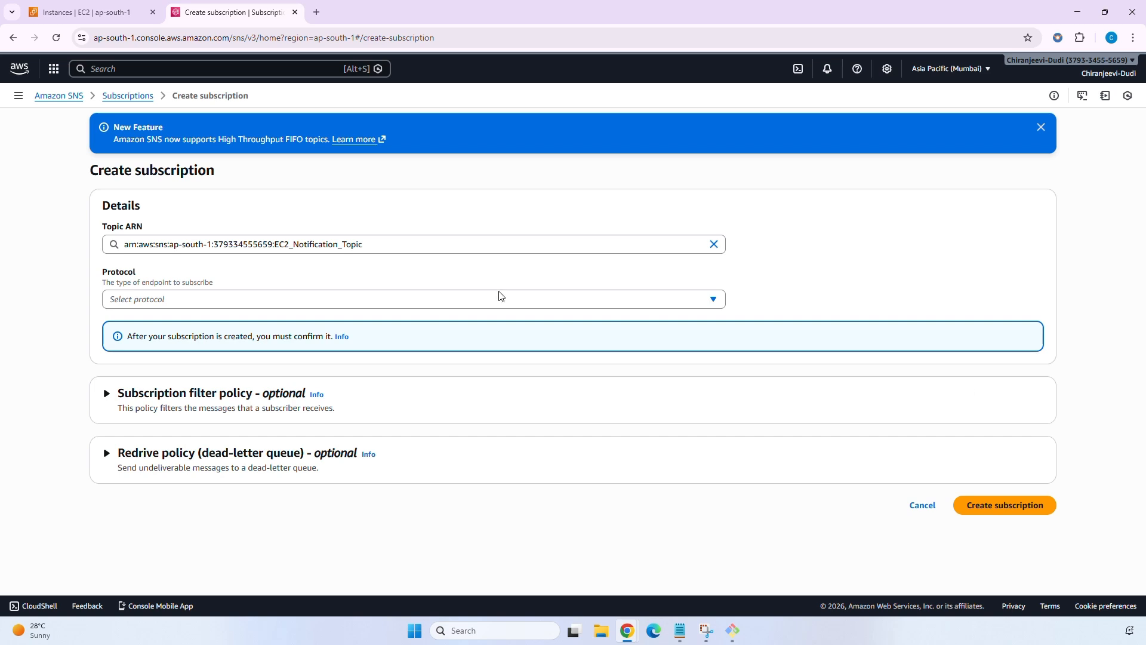
{"action": "left_click", "coordinate": [379, 304]}
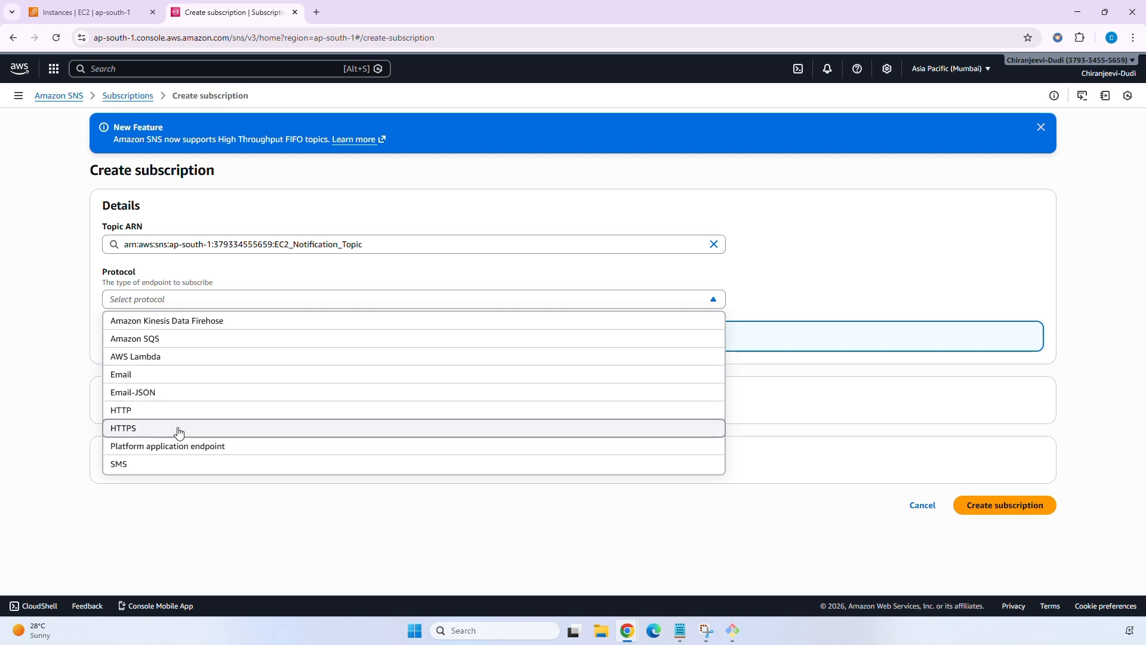
{"action": "left_click", "coordinate": [181, 376]}
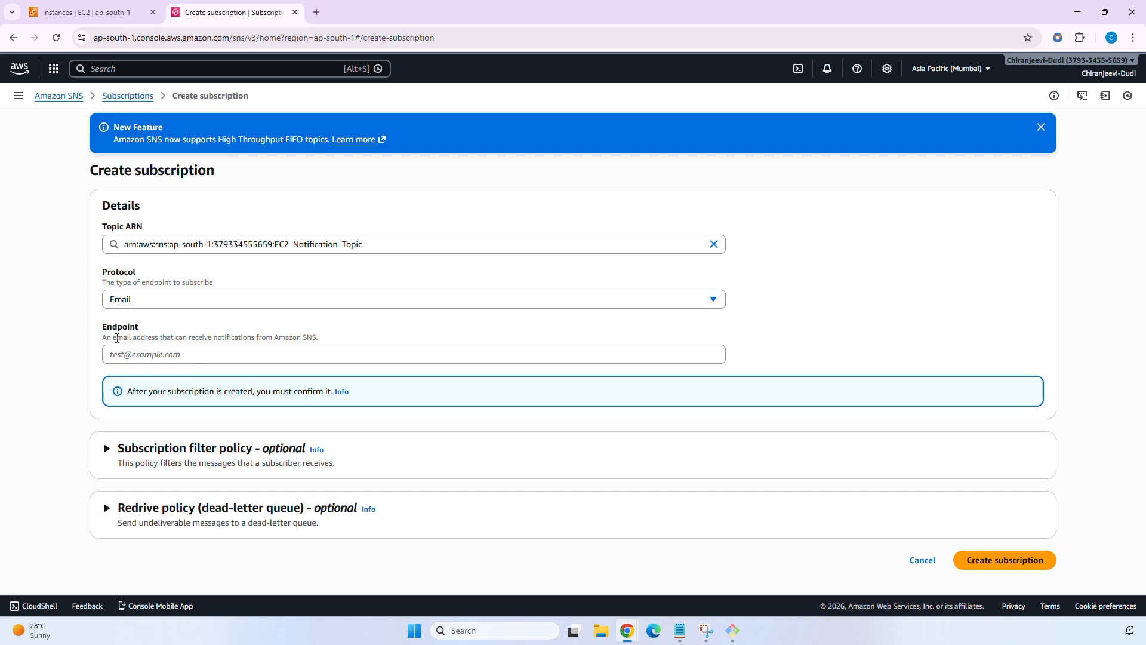
Enter the subscriber's e-mail address as the subscription endpoint.
{"action": "left_click", "coordinate": [202, 356]}
{"action": "left_click", "coordinate": [70, 360]}
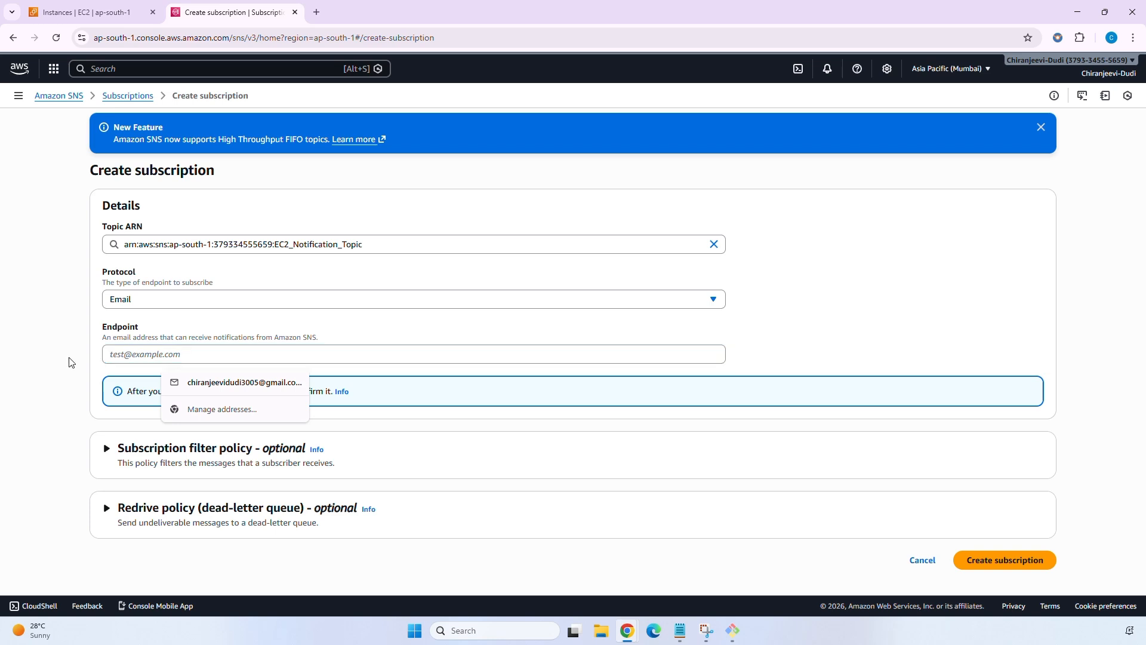
{"action": "left_click", "coordinate": [189, 353]}
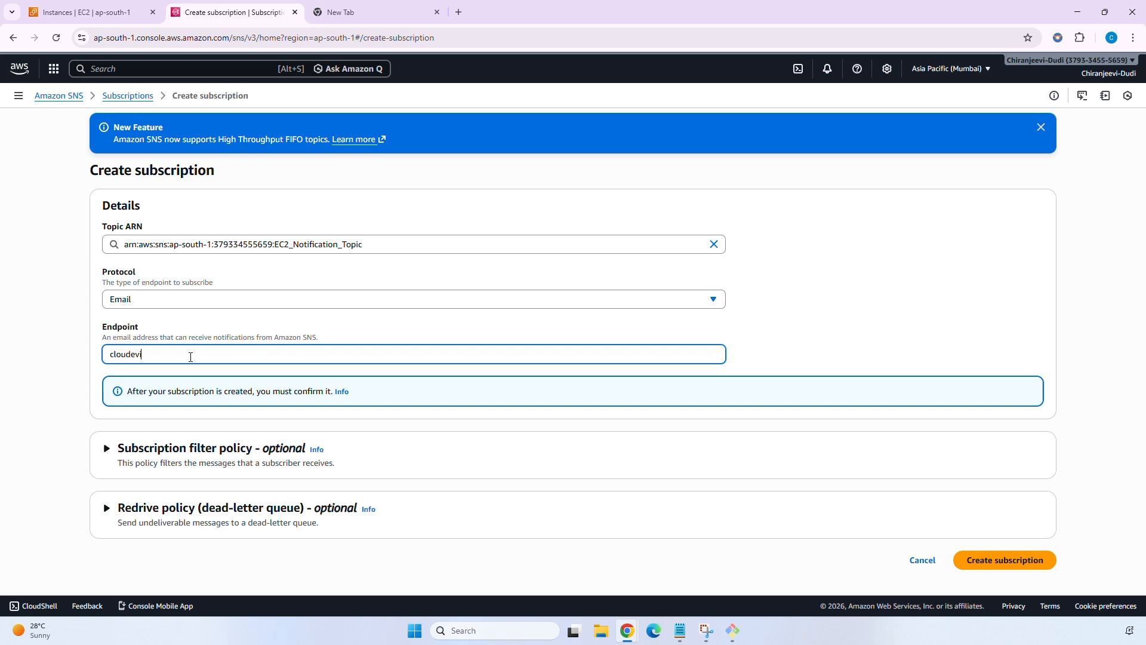
{"action": "left_click", "coordinate": [136, 450]}
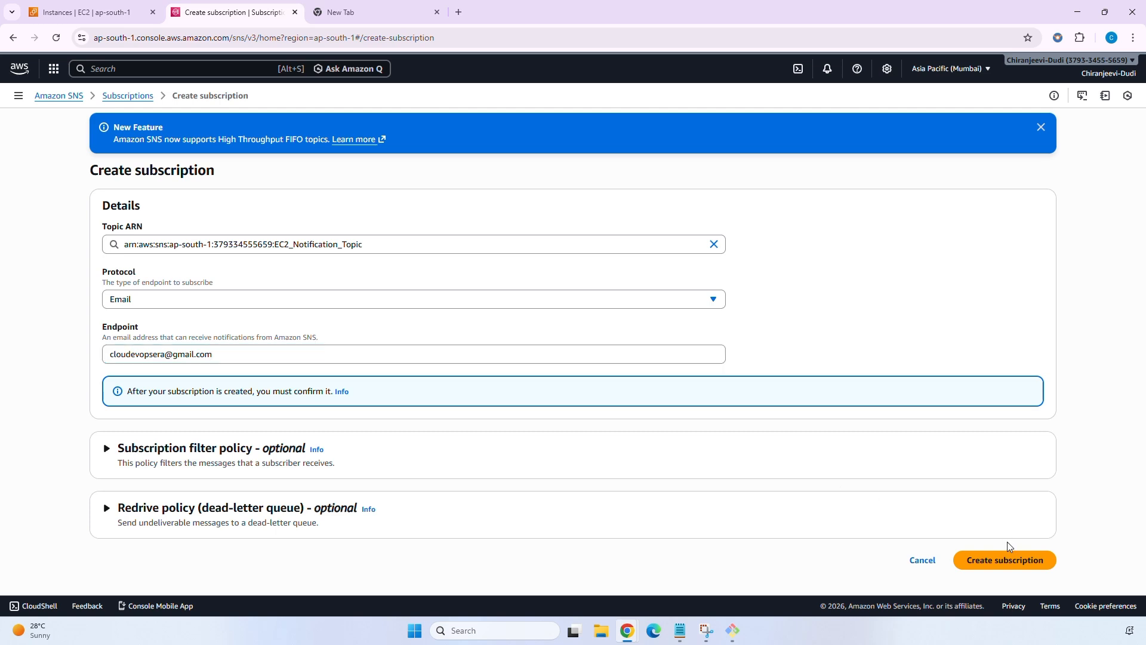
Create the Email subscription and verify its status reads Pending confirmation.
{"action": "left_click", "coordinate": [1005, 561]}
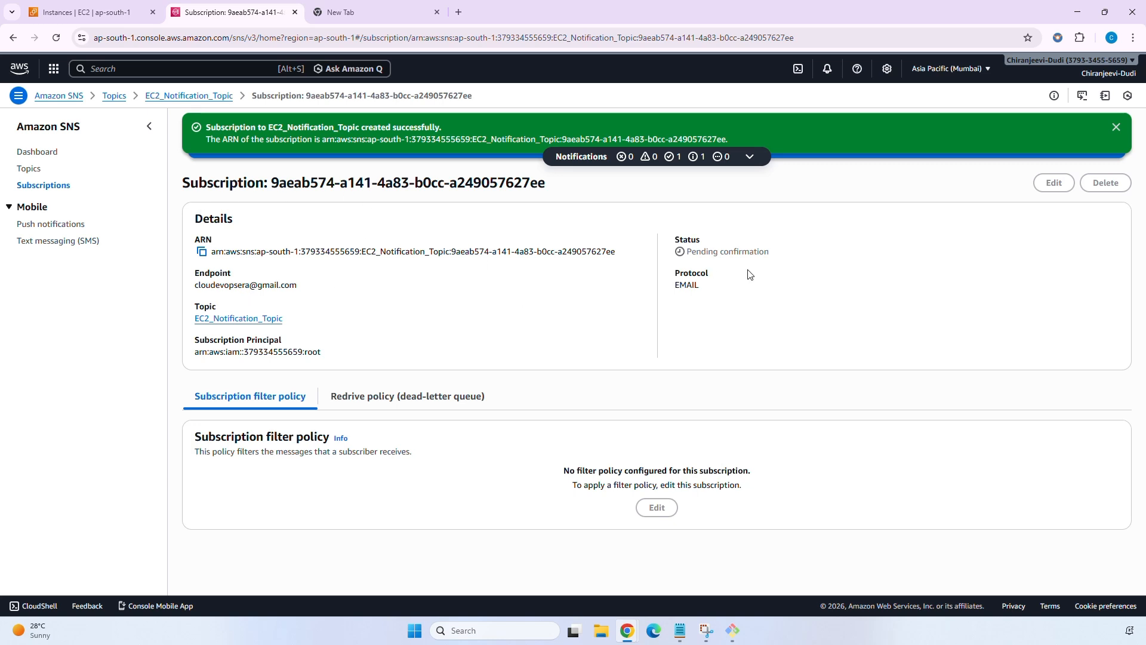
{"action": "left_click_drag", "start_coordinate": [690, 252], "coordinate": [802, 263]}
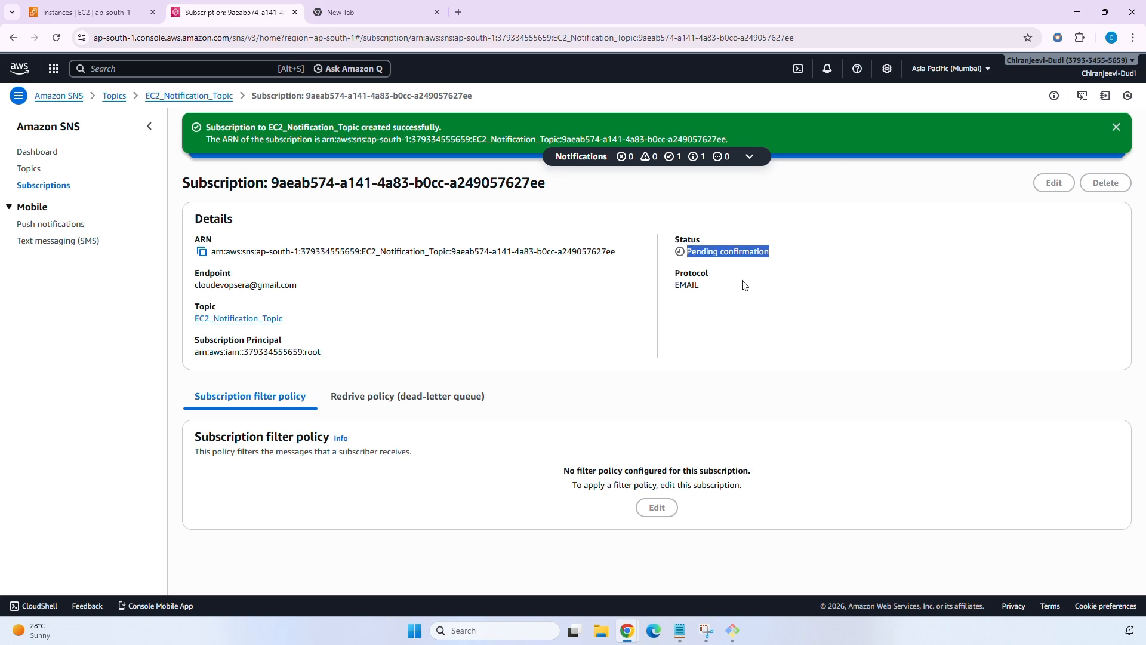
{"action": "left_click", "coordinate": [234, 285]}
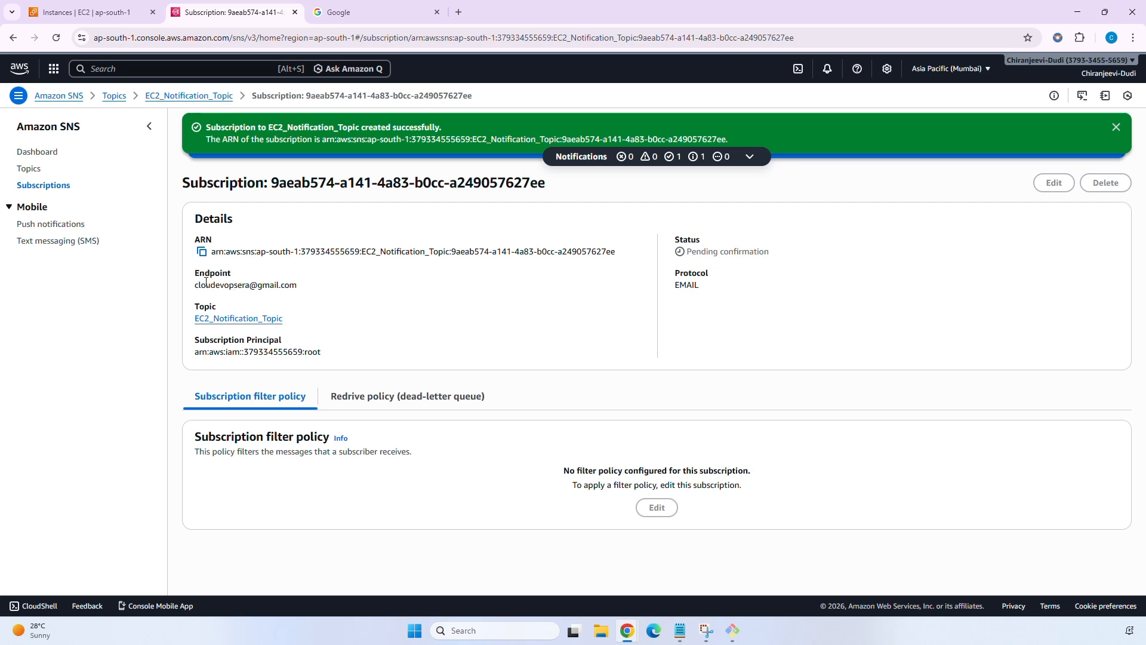
Find the AWS subscription confirmation e-mail in Gmail's Spam folder and move it out of Spam.
{"action": "left_click_drag", "start_coordinate": [309, 275], "coordinate": [311, 281]}
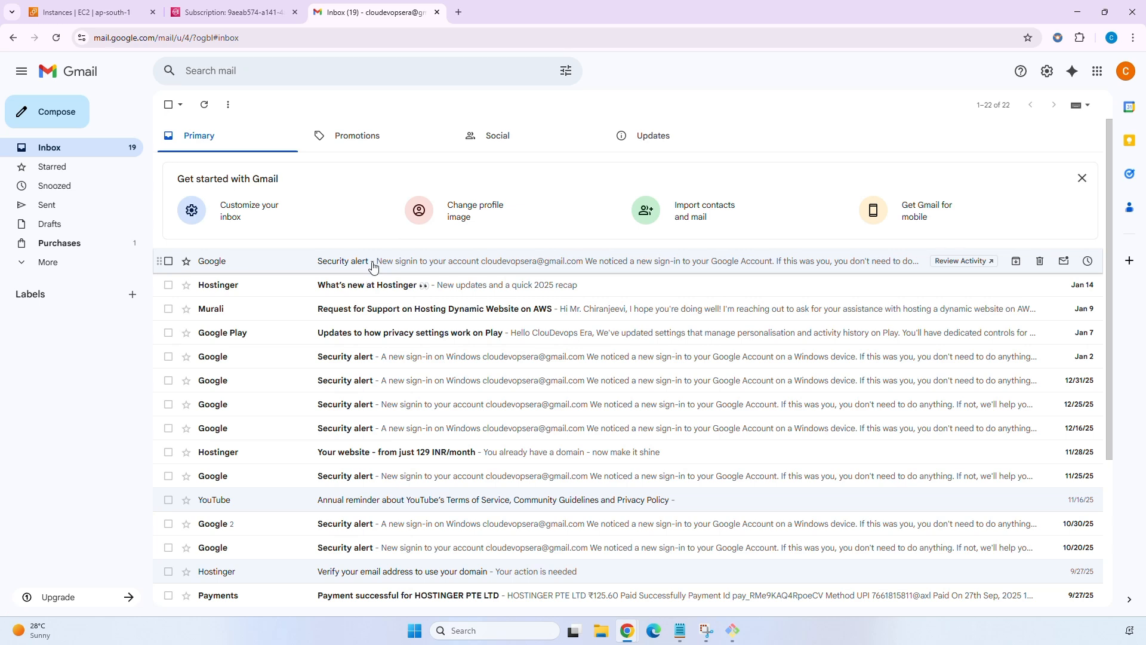
{"action": "left_click", "coordinate": [204, 105]}
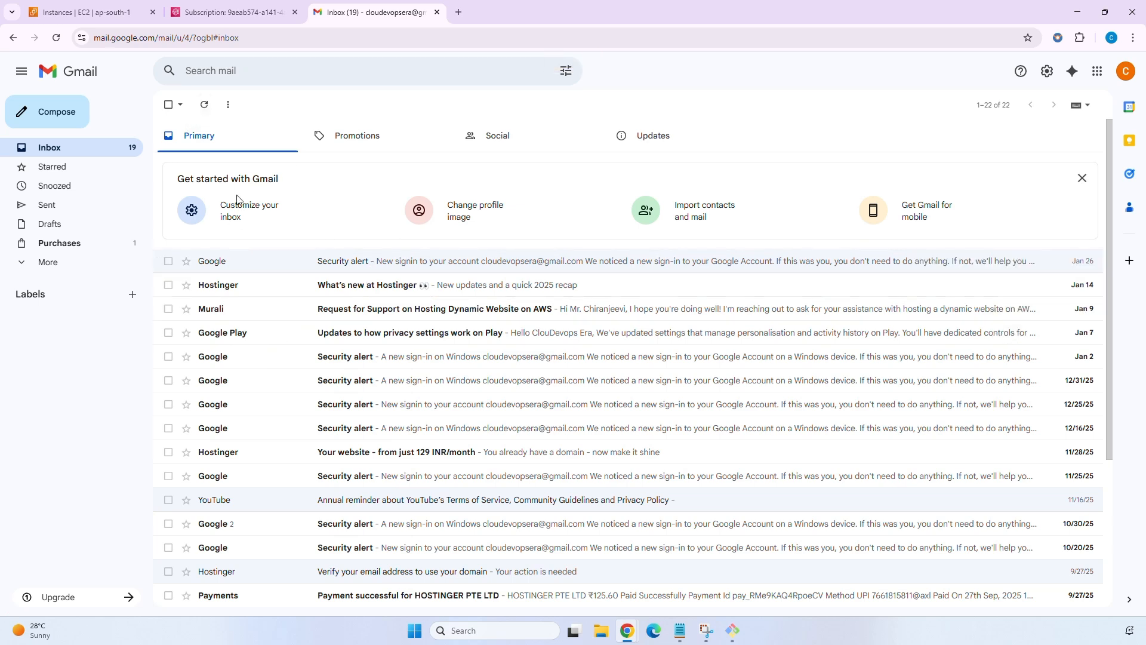
{"action": "left_click", "coordinate": [55, 266]}
{"action": "left_click", "coordinate": [76, 339]}
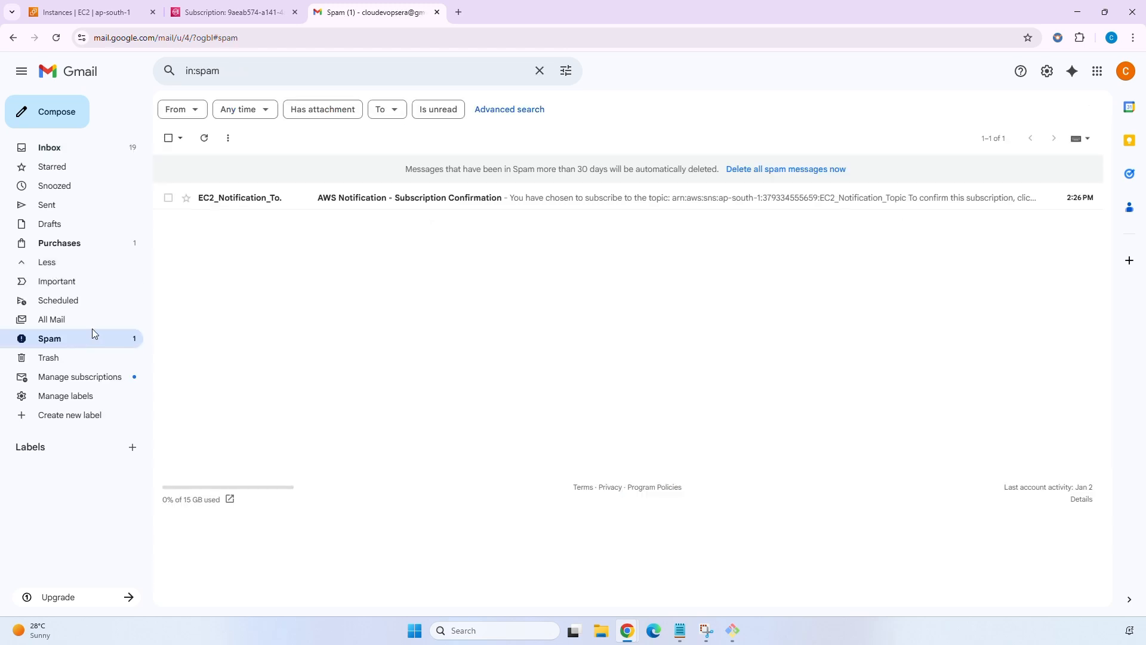
{"action": "left_click", "coordinate": [402, 204]}
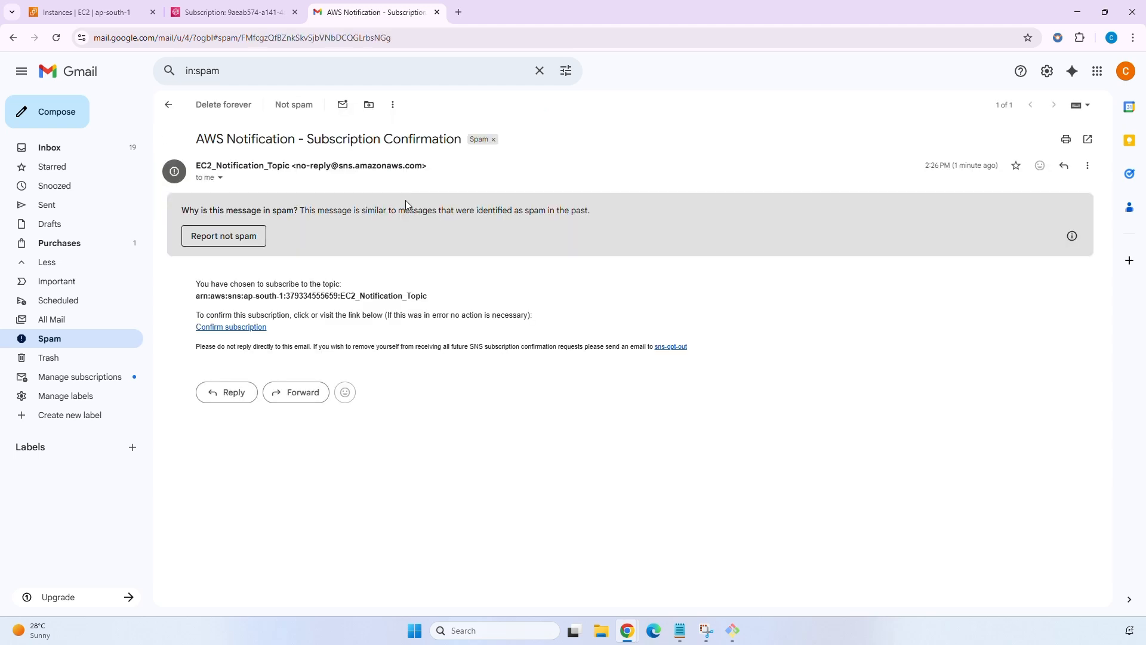
{"action": "left_click", "coordinate": [245, 237]}
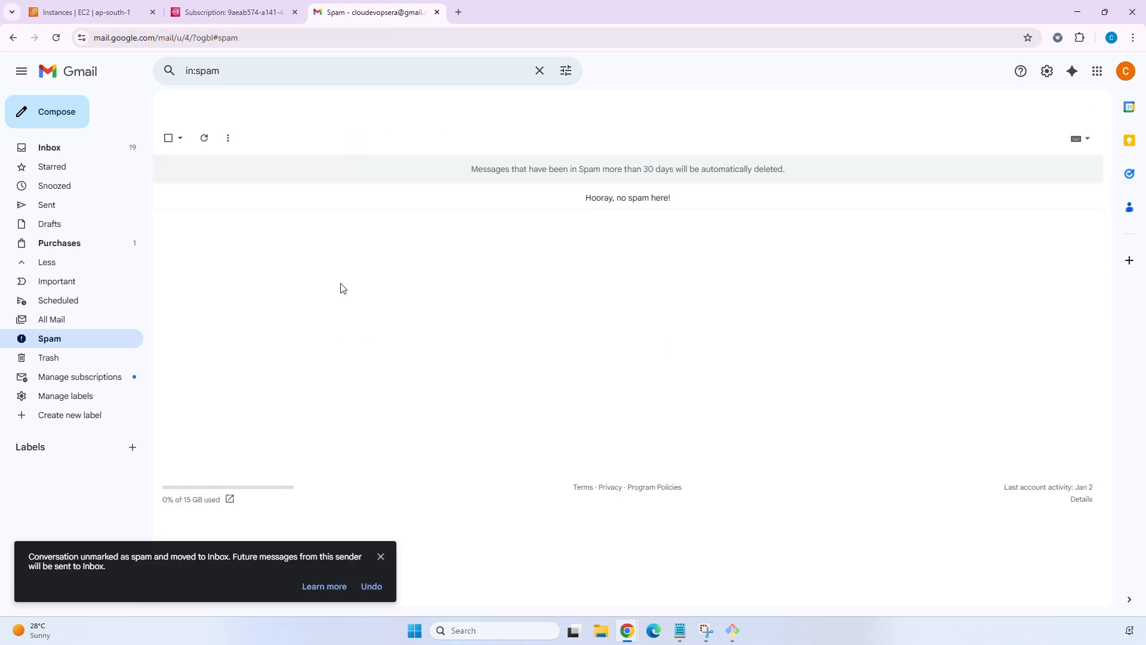
Open the confirmation e-mail from the inbox and follow its Confirm subscription link.
{"action": "left_click", "coordinate": [70, 154]}
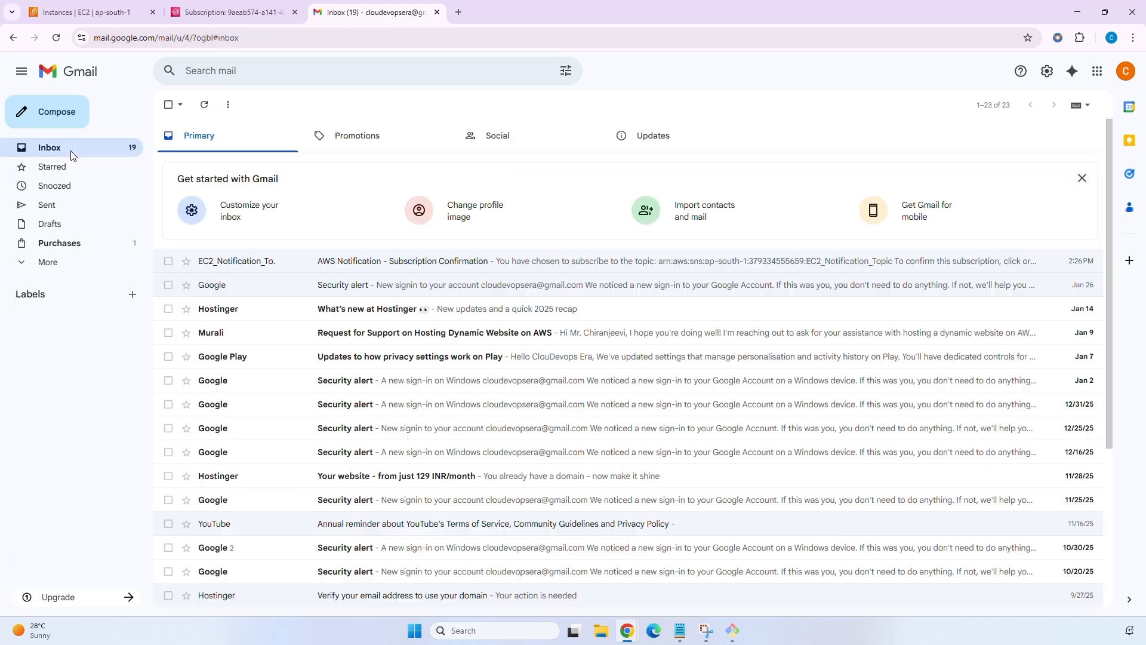
{"action": "left_click", "coordinate": [386, 269]}
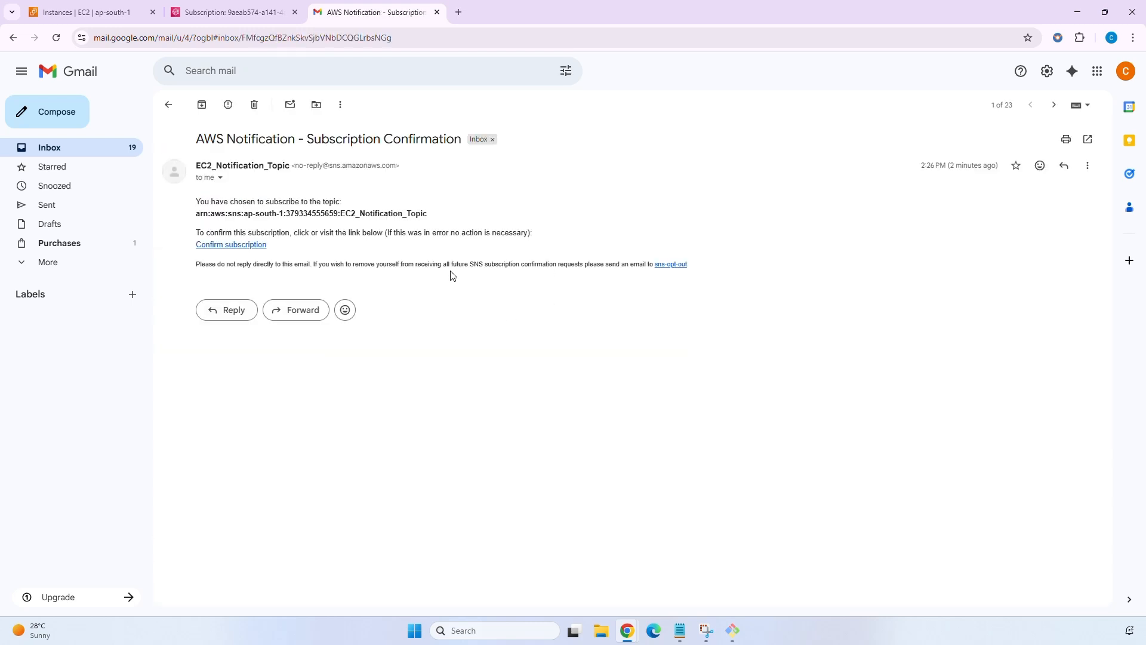
{"action": "left_click", "coordinate": [246, 251]}
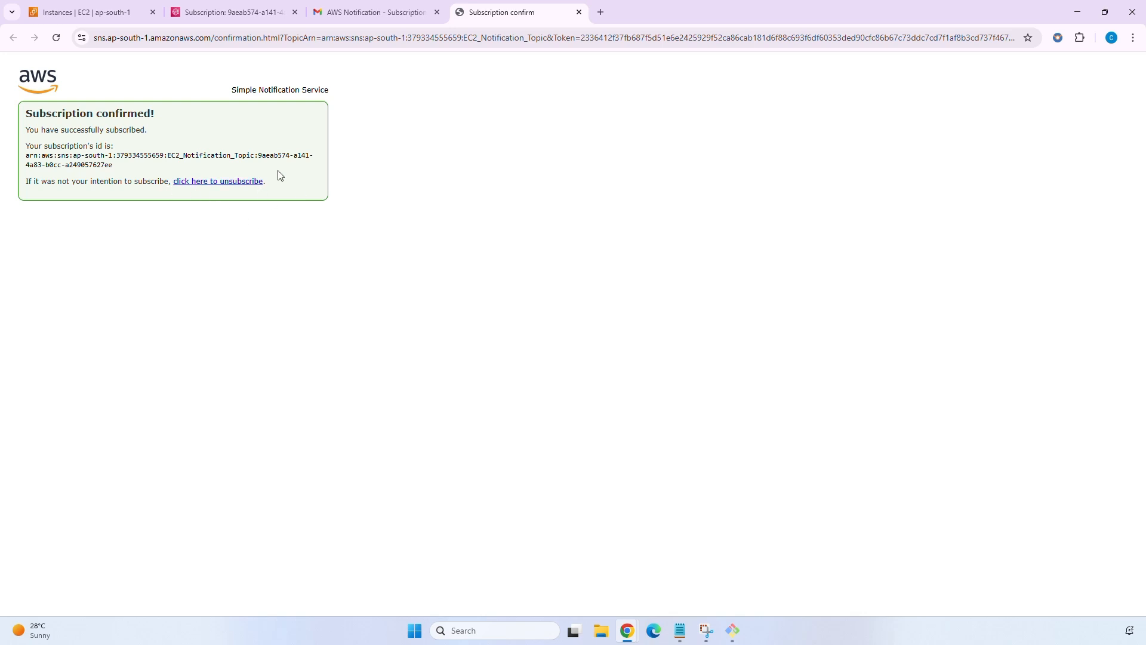
Reload the SNS subscription page to show the EC2_Notification_Topic subscription as Confirmed.
{"action": "left_click", "coordinate": [271, 10]}
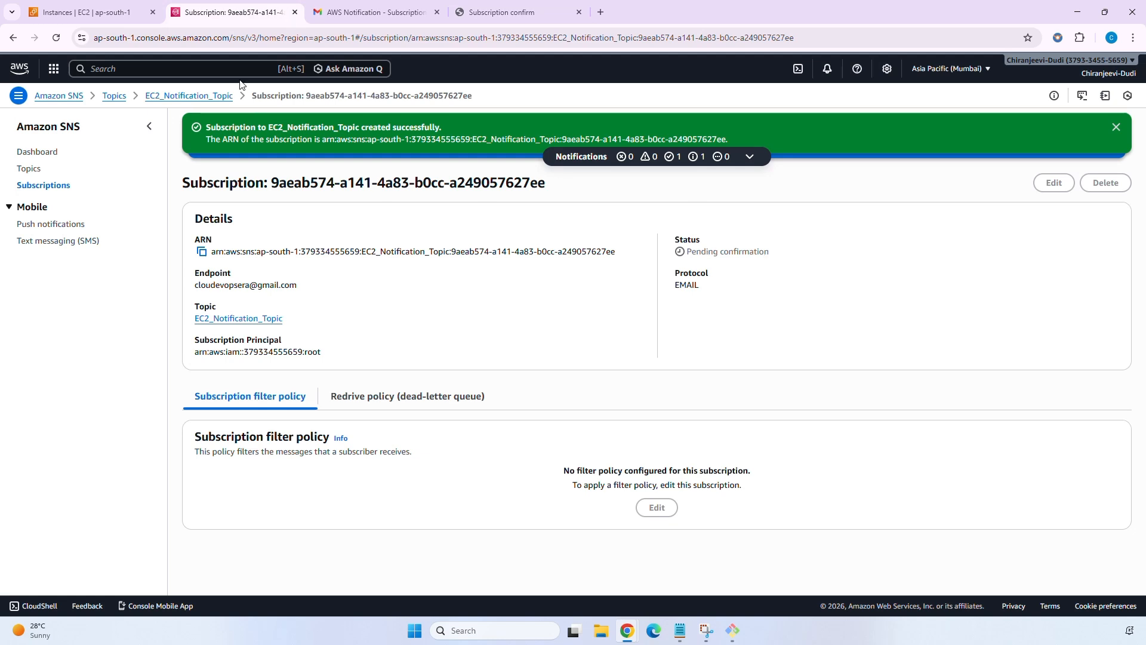
{"action": "left_click", "coordinate": [57, 37]}
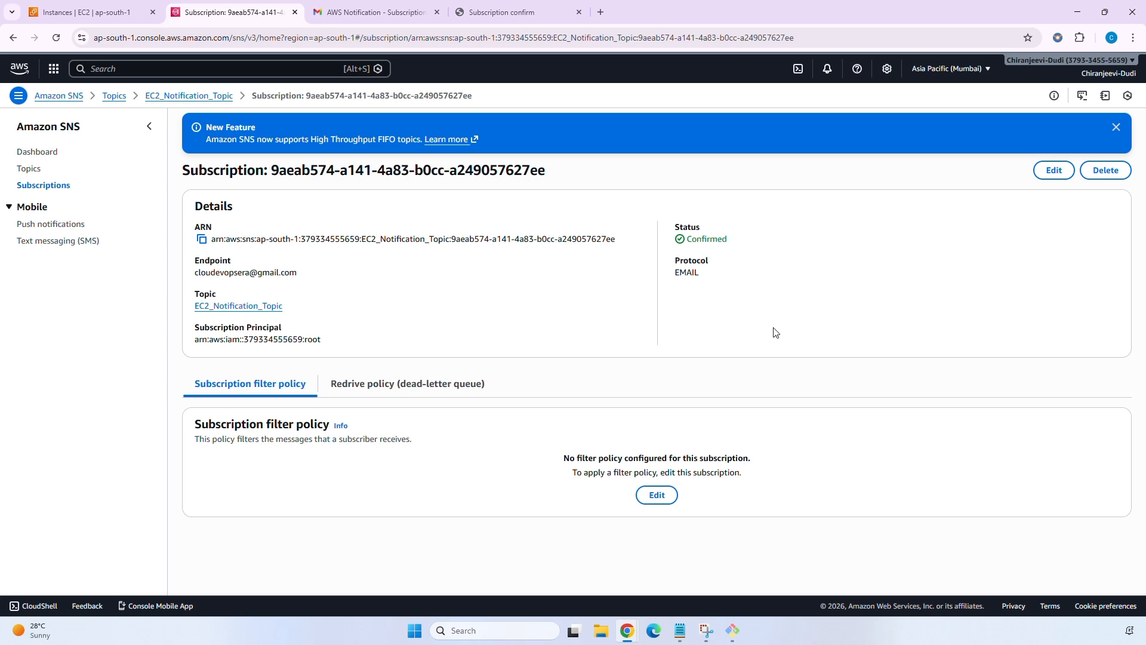
Search the console for 'cloudwatch' and open CloudWatch in a new browser tab.
{"action": "left_click", "coordinate": [284, 68]}
{"action": "type", "text": "cloudw"}
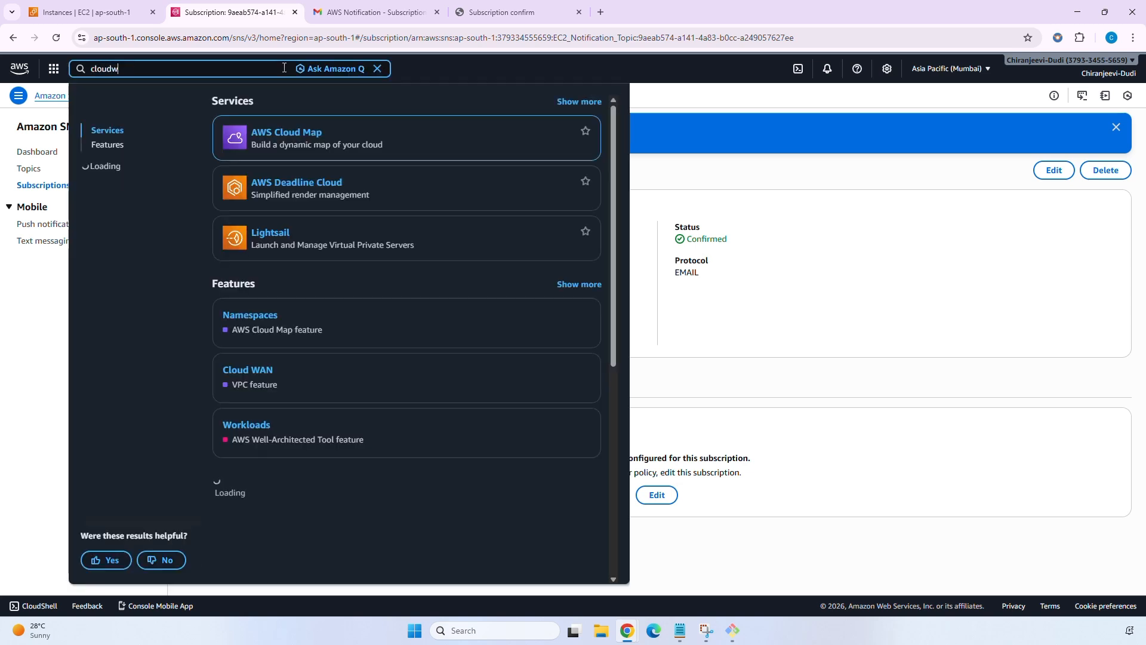
{"action": "type", "text": "atch"}
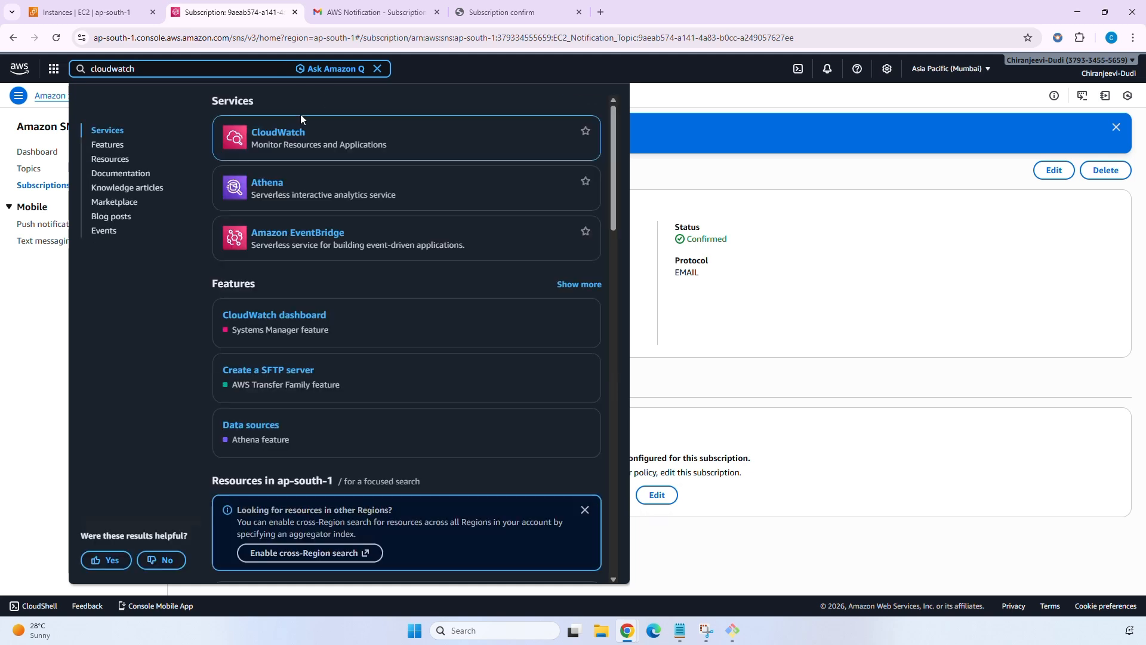
{"action": "right_click", "coordinate": [273, 135]}
{"action": "key", "text": "Escape"}
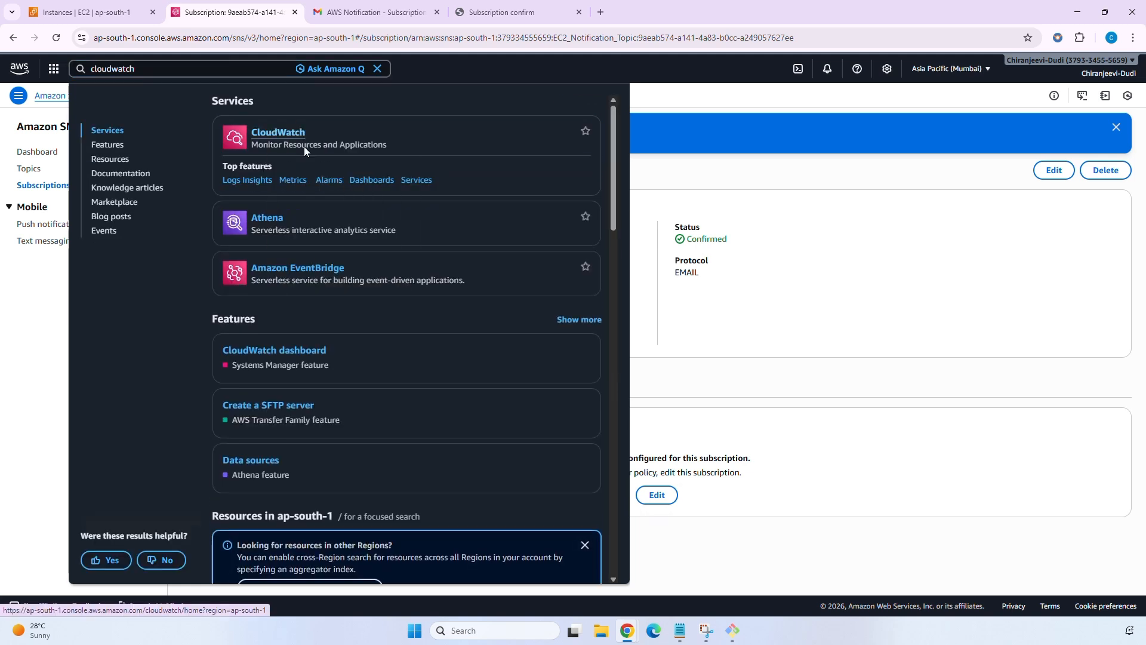
{"action": "left_click", "coordinate": [303, 145], "text": "ctrl"}
{"action": "left_click", "coordinate": [383, 13]}
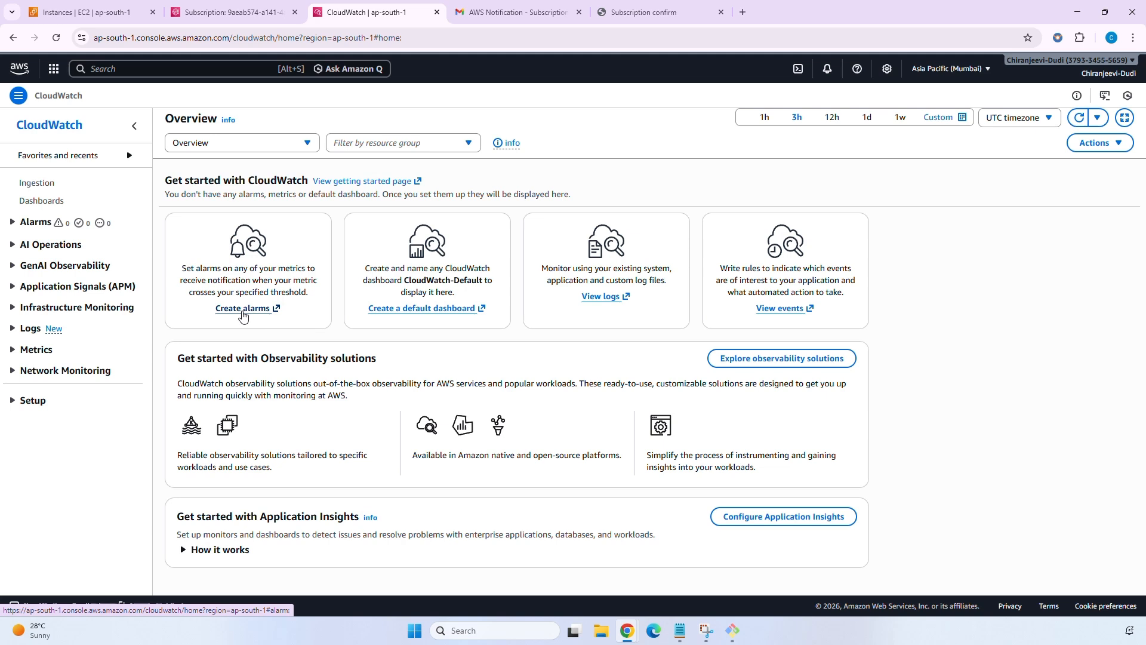
Go to Alarms > All alarms and start creating a new alarm.
{"action": "left_click", "coordinate": [243, 309]}
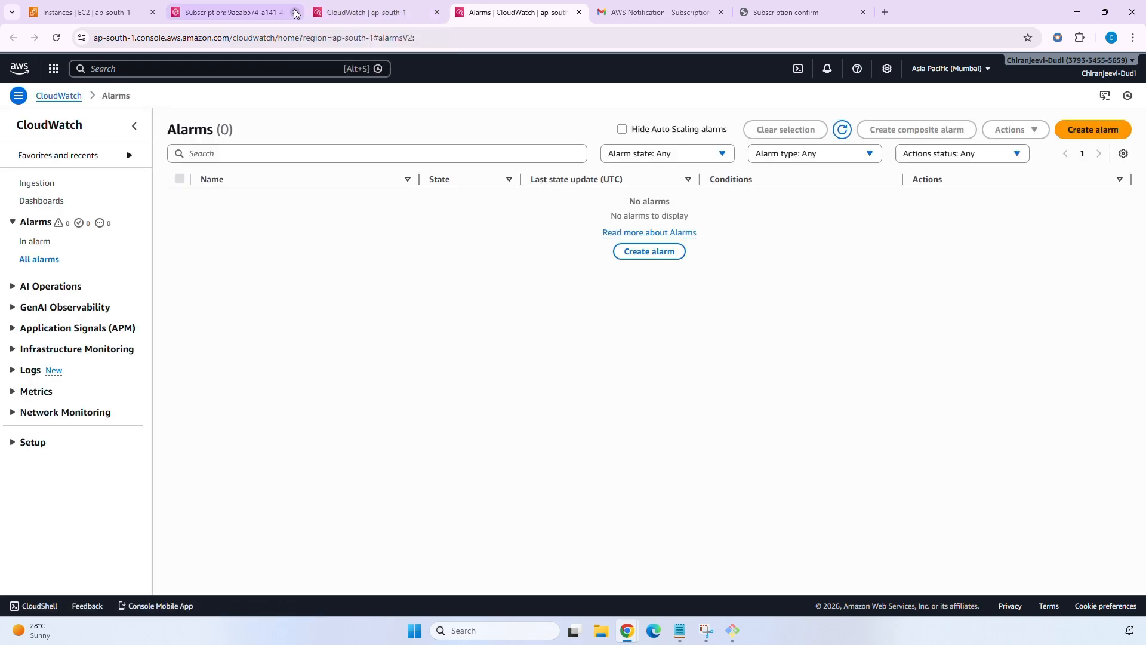
{"action": "left_click", "coordinate": [344, 9]}
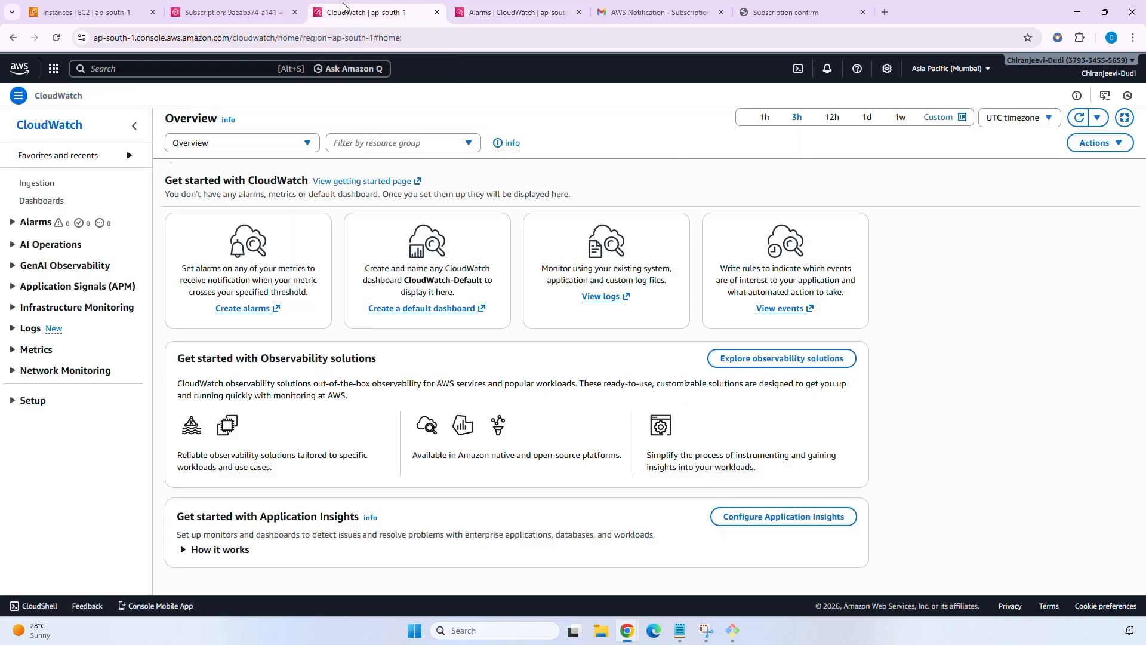
{"action": "left_click", "coordinate": [14, 224]}
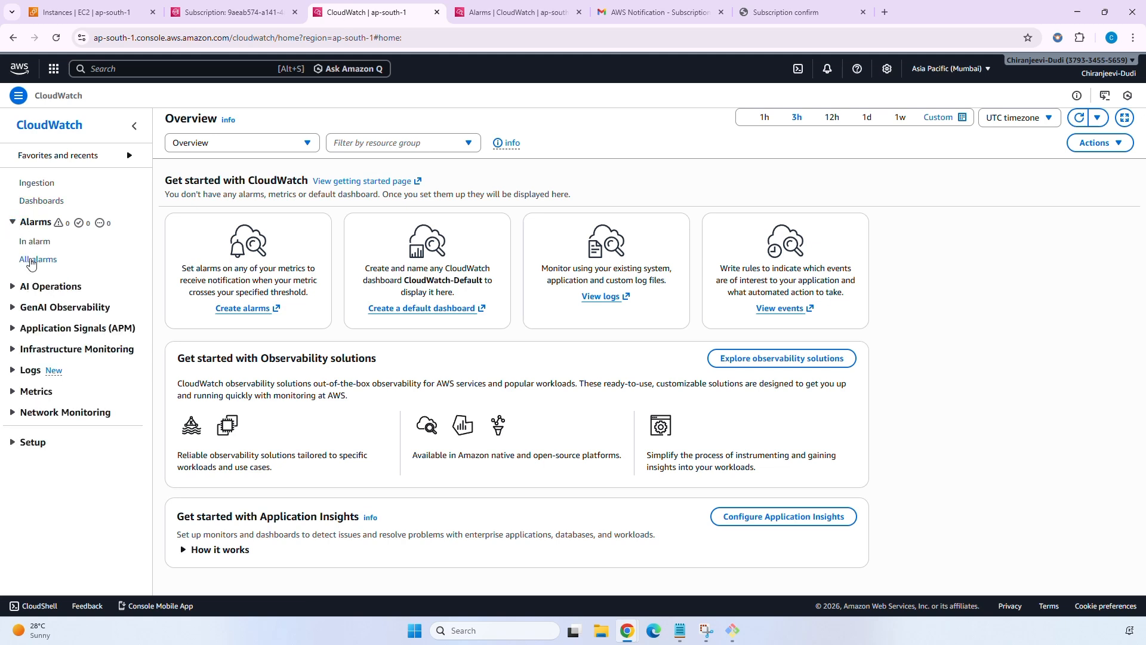
{"action": "left_click", "coordinate": [41, 261]}
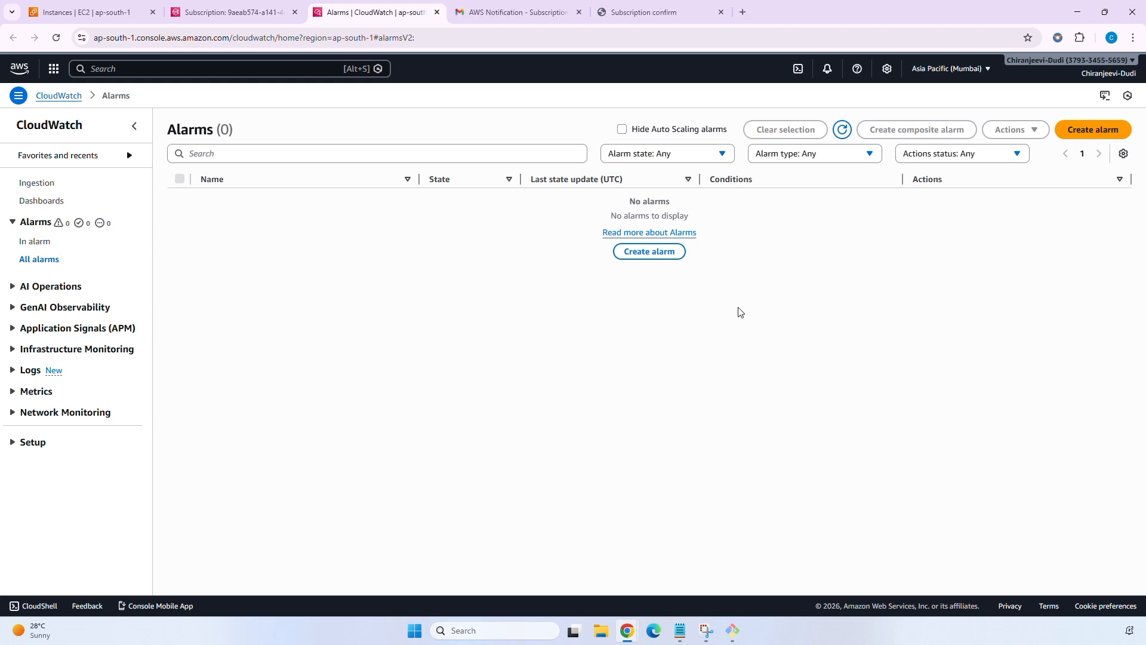
{"action": "left_click", "coordinate": [1092, 131]}
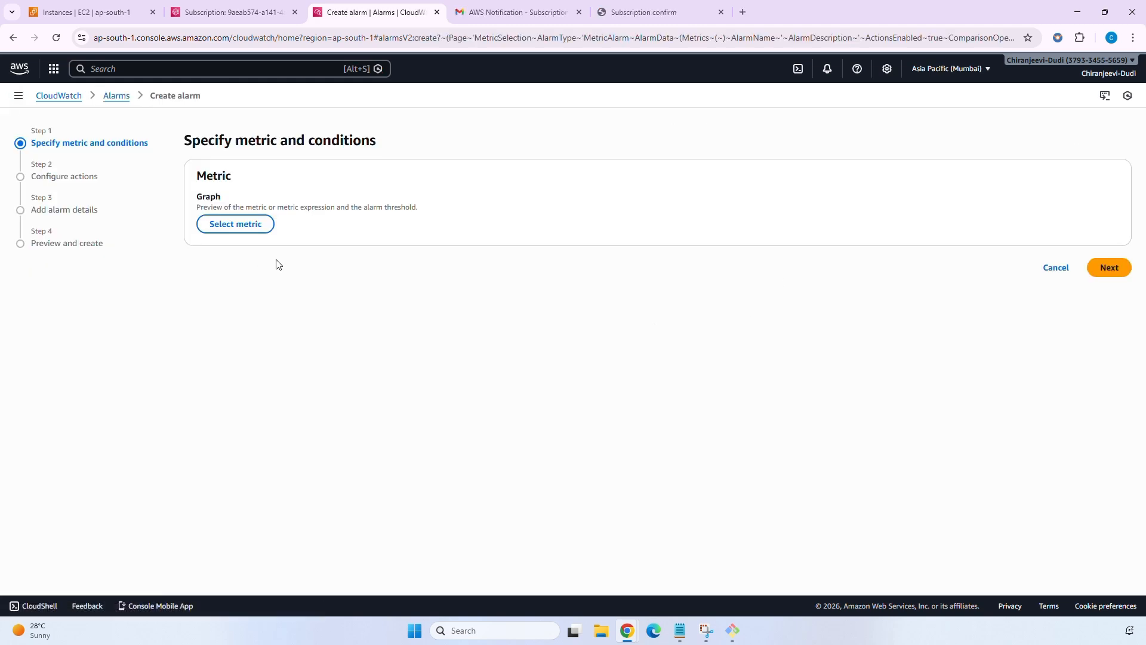
Filter the metric picker by the cloudwatch_demo instance ID copied from the EC2 tab.
{"action": "left_click", "coordinate": [239, 225]}
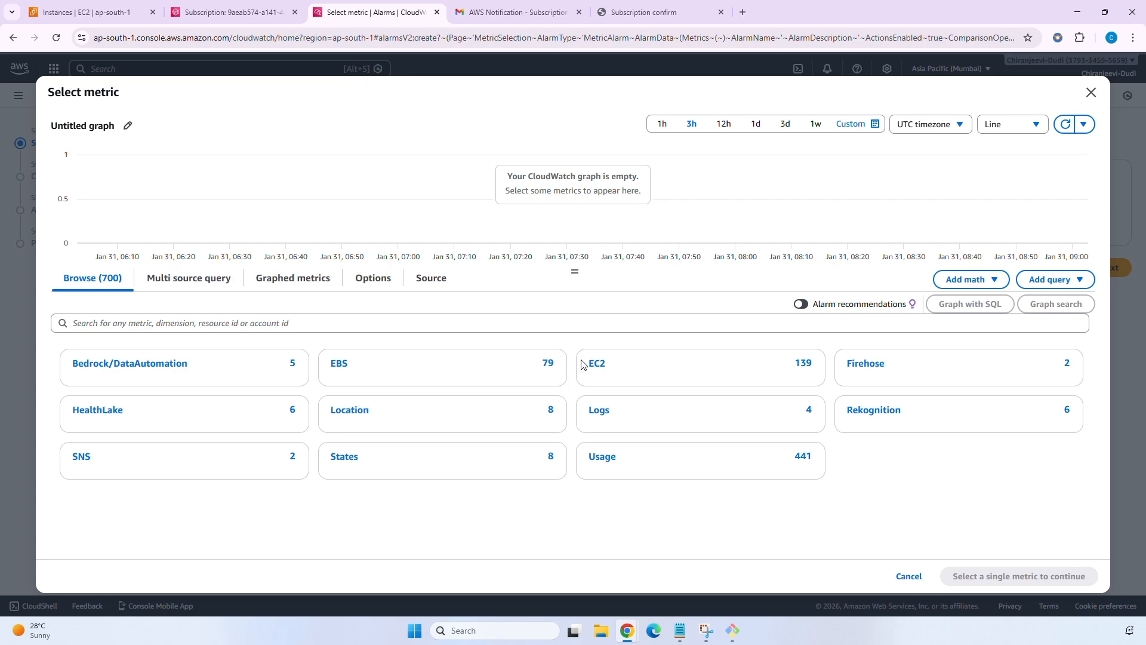
{"action": "key", "text": "ctrl+1"}
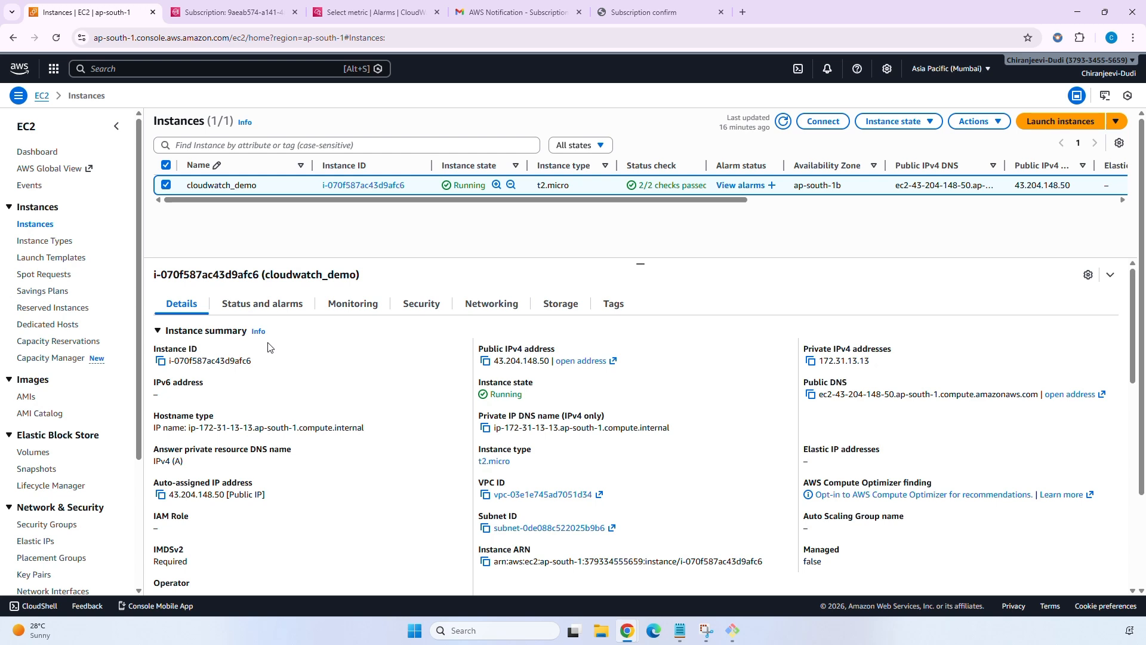
{"action": "left_click", "coordinate": [160, 360]}
{"action": "key", "text": "ctrl+3"}
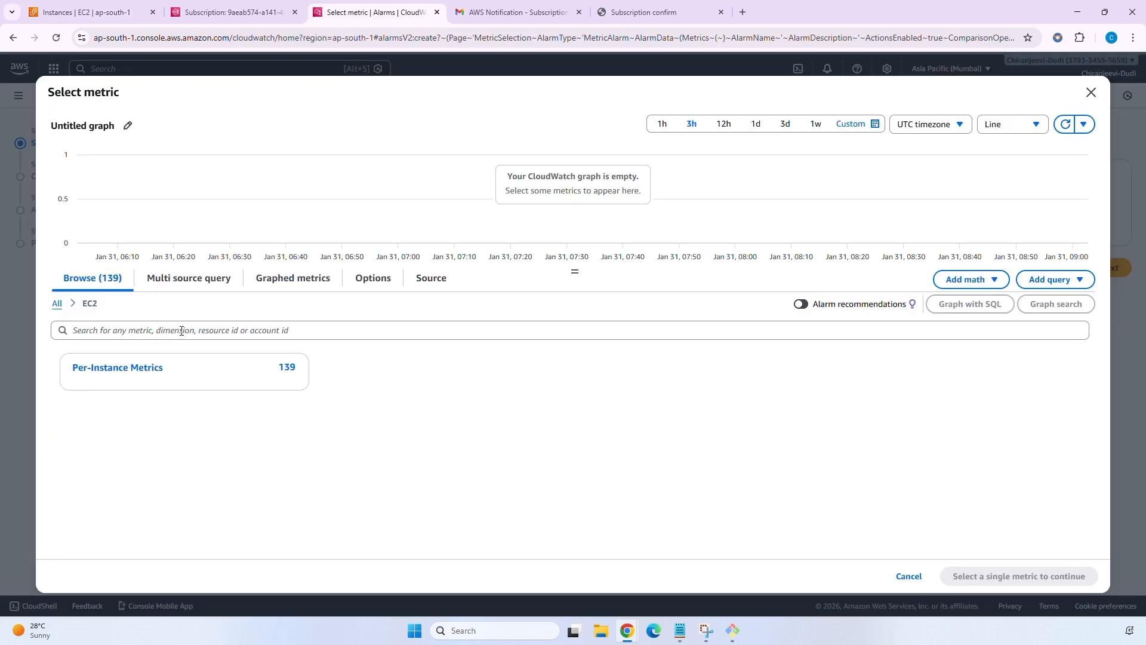
{"action": "left_click", "coordinate": [181, 330]}
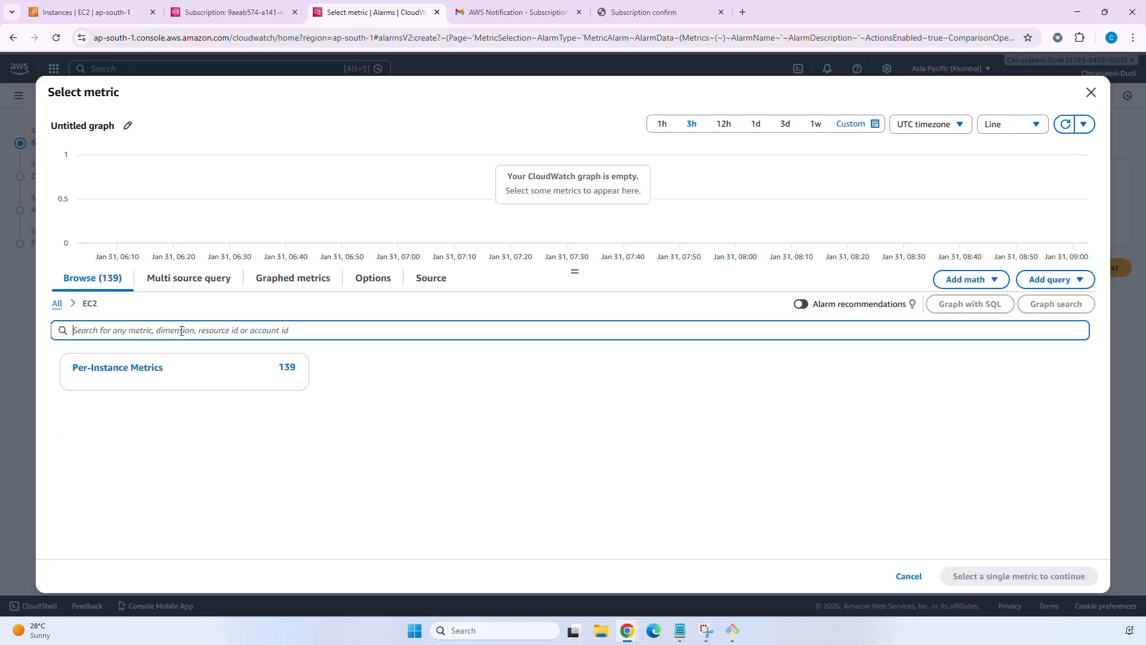
{"action": "key", "text": "ctrl+v"}
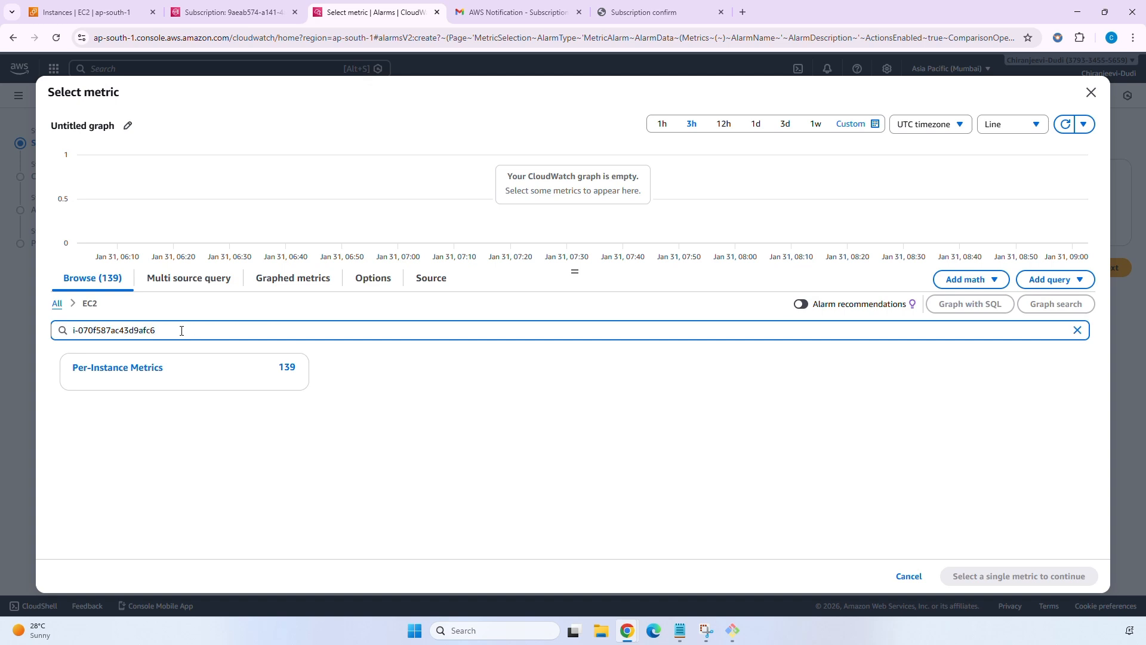
{"action": "key", "text": "Return"}
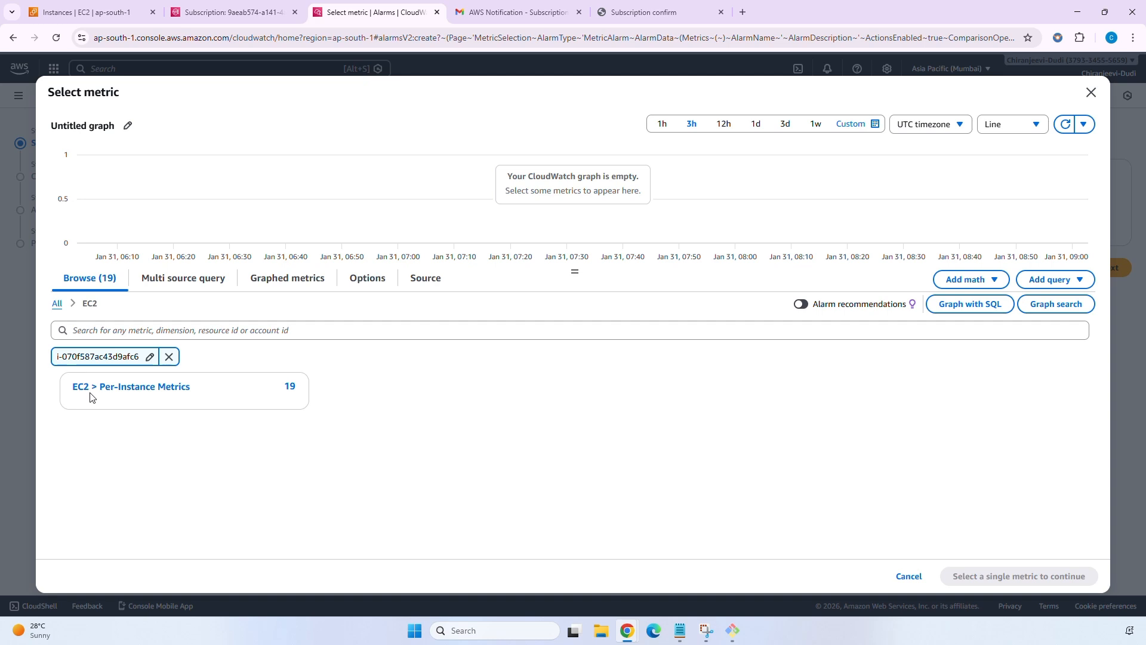
Pick CPUUtilization under EC2 Per-Instance Metrics for cloudwatch_demo as the alarm metric.
{"action": "left_click", "coordinate": [149, 394]}
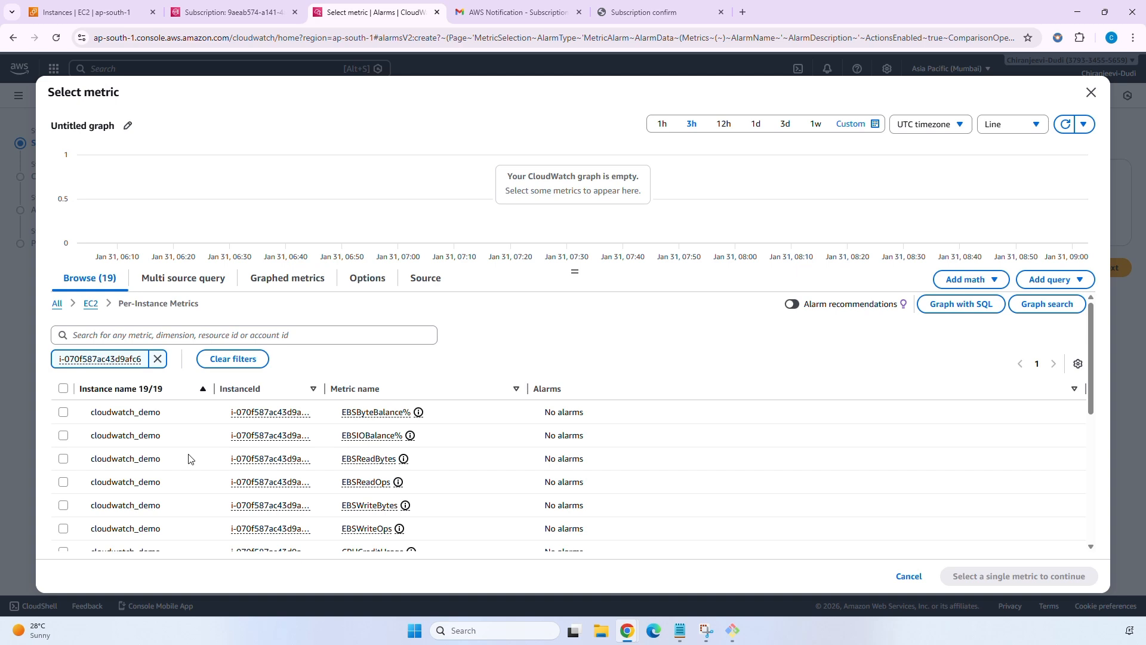
{"action": "scroll", "coordinate": [188, 458], "scroll_direction": "down", "scroll_amount": 3}
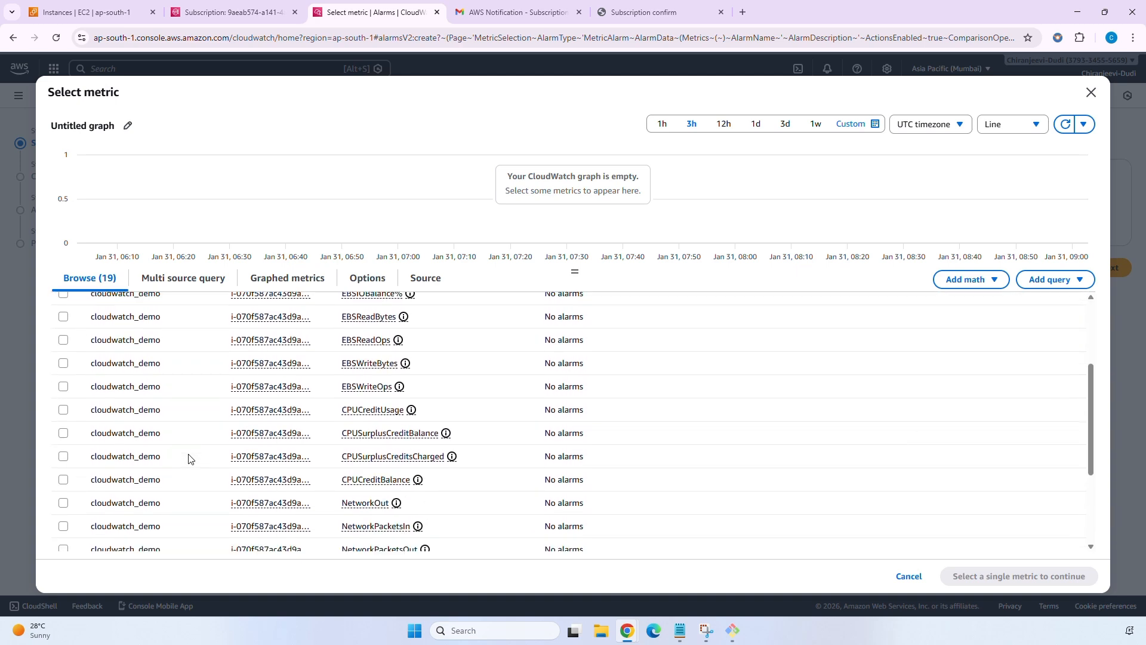
{"action": "scroll", "coordinate": [188, 459], "scroll_direction": "up", "scroll_amount": 3}
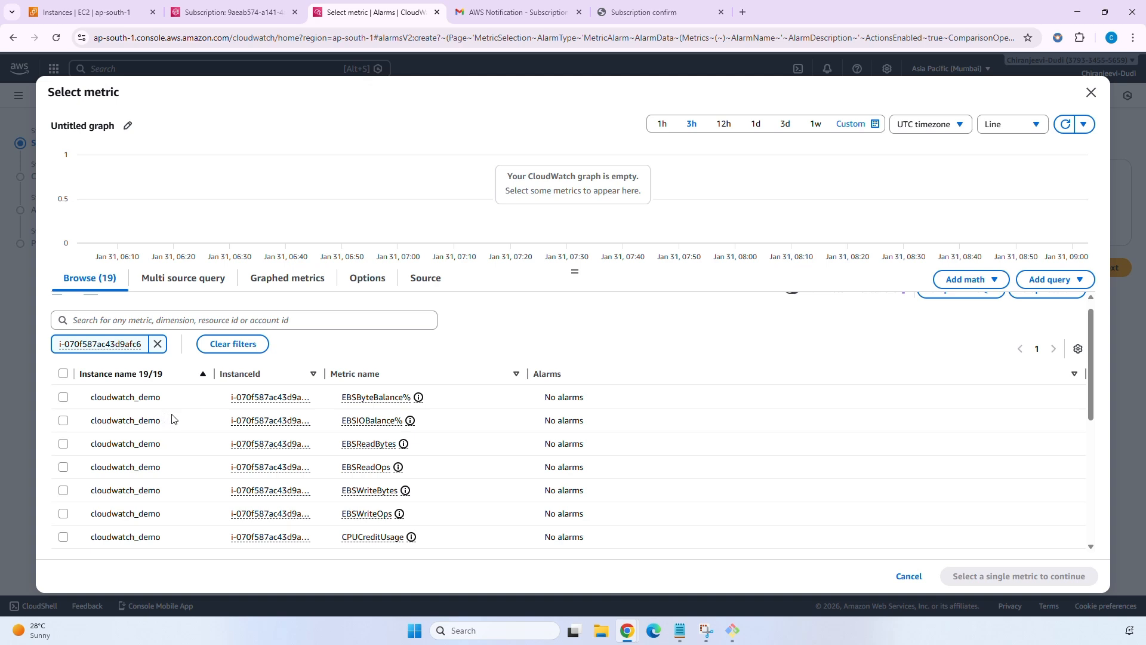
{"action": "scroll", "coordinate": [360, 440], "scroll_direction": "down", "scroll_amount": 1}
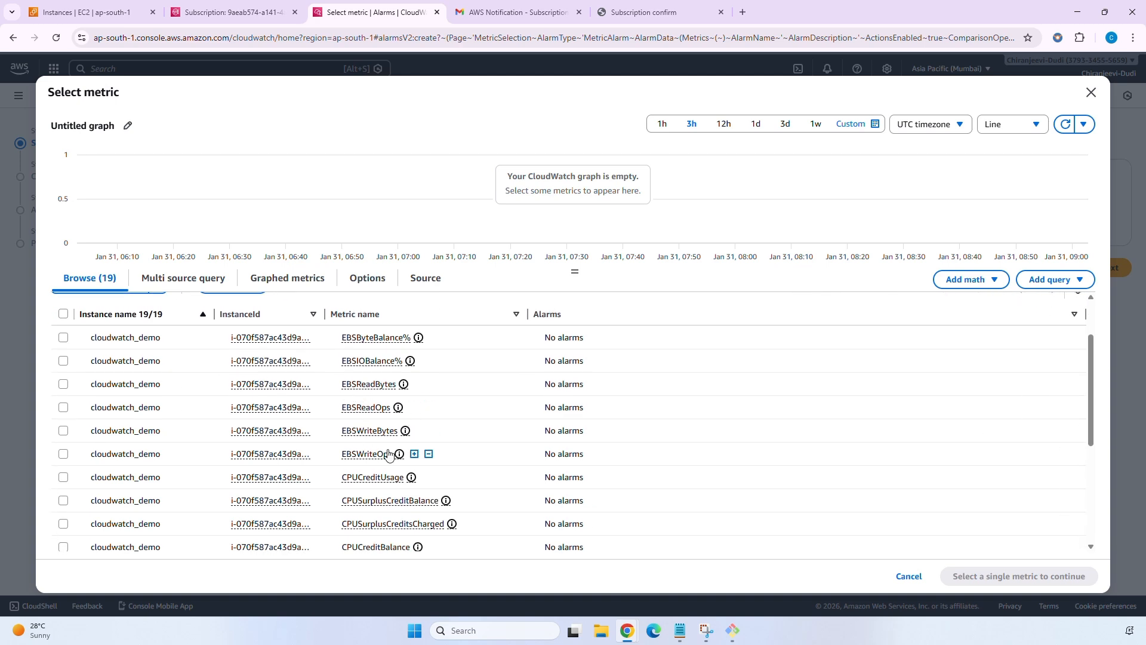
{"action": "scroll", "coordinate": [382, 445], "scroll_direction": "down", "scroll_amount": 2}
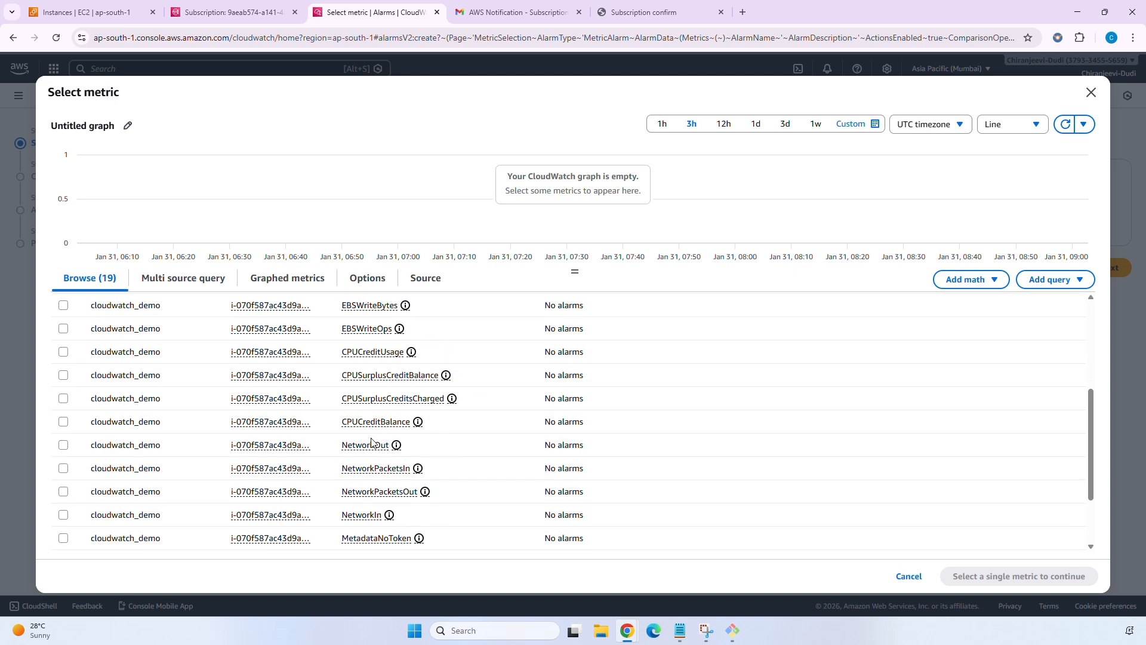
{"action": "scroll", "coordinate": [359, 421], "scroll_direction": "down", "scroll_amount": 1}
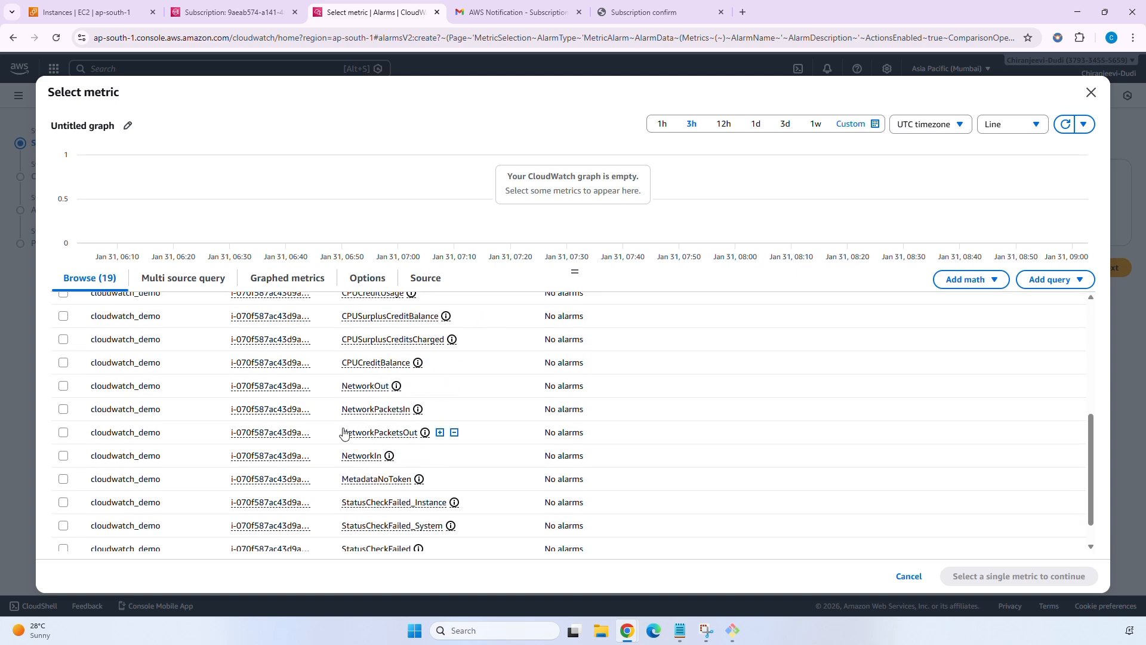
{"action": "scroll", "coordinate": [385, 478], "scroll_direction": "down", "scroll_amount": 2}
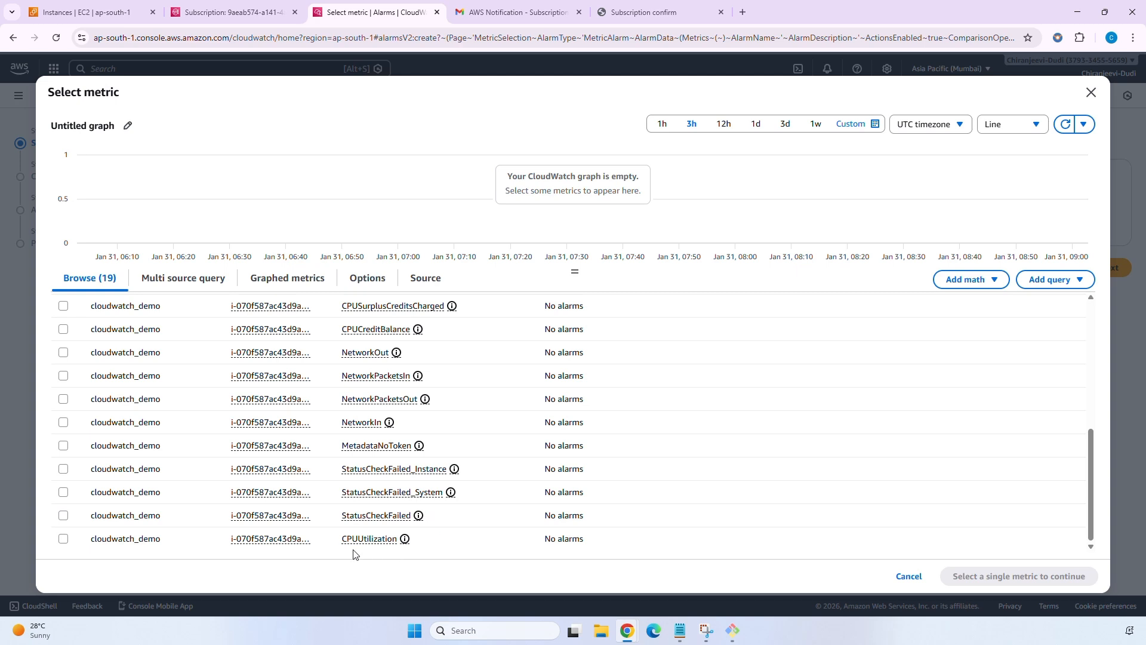
{"action": "double_click", "coordinate": [64, 541]}
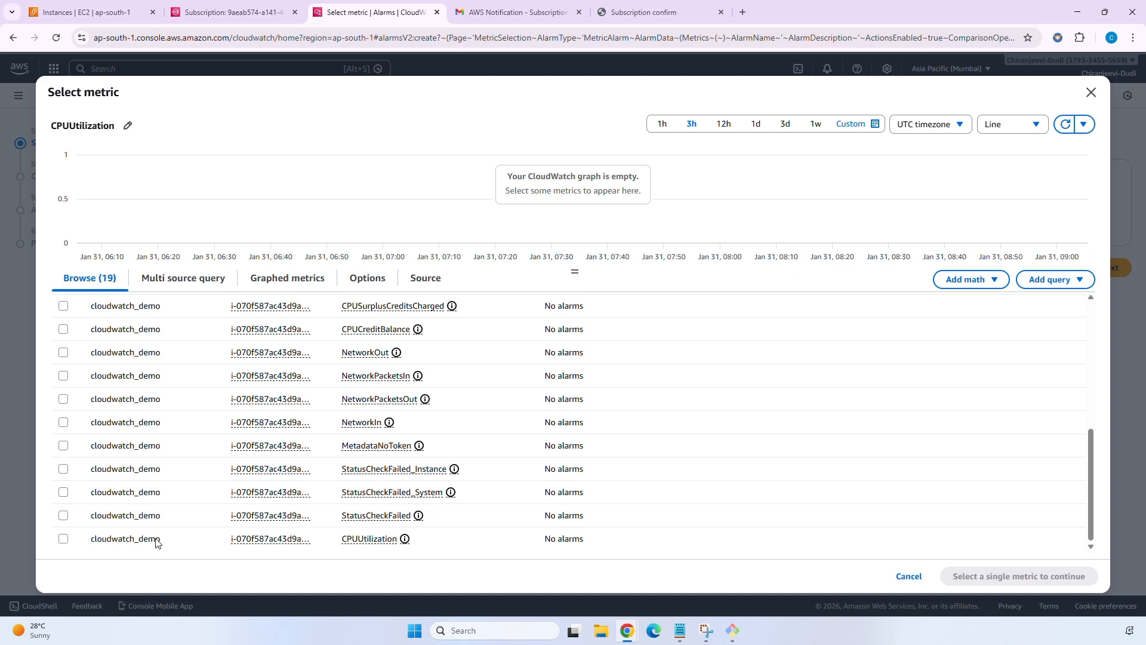
{"action": "left_click", "coordinate": [63, 539]}
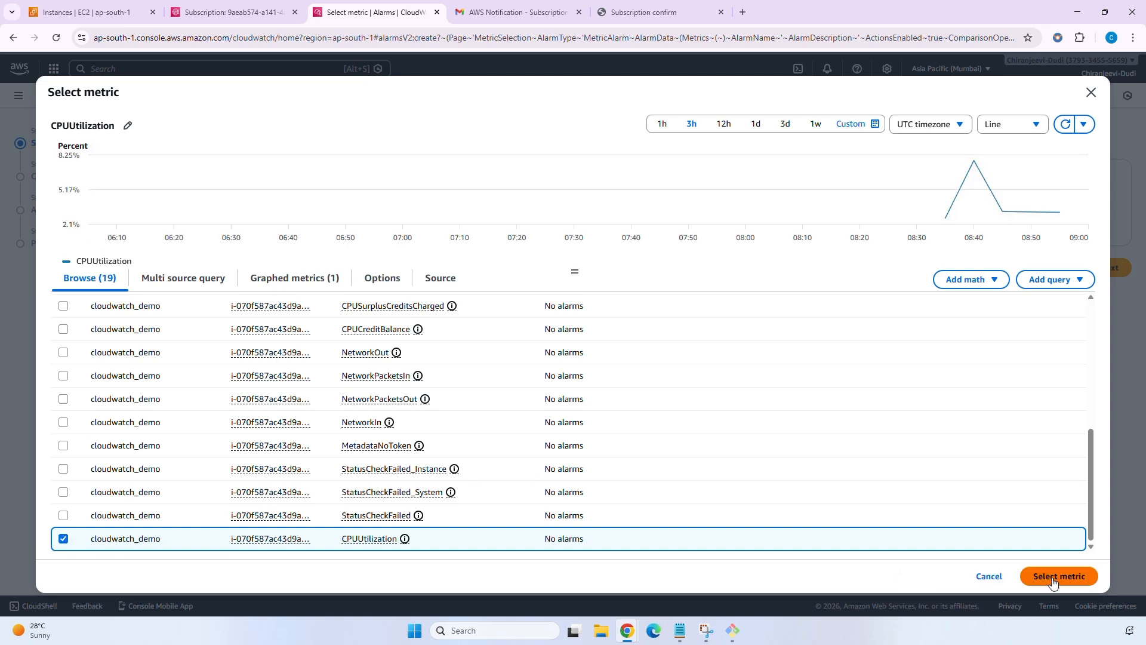
{"action": "left_click", "coordinate": [1052, 582]}
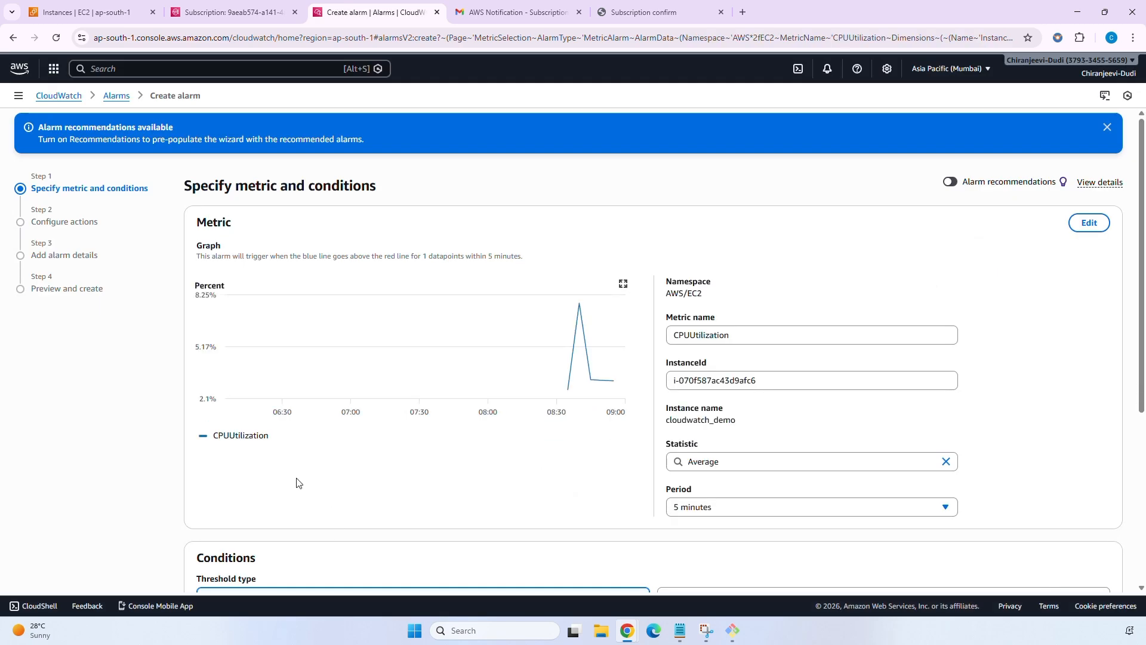
Keep the metric statistic at Average and the period at 5 minutes.
{"action": "mouse_move", "coordinate": [581, 388]}
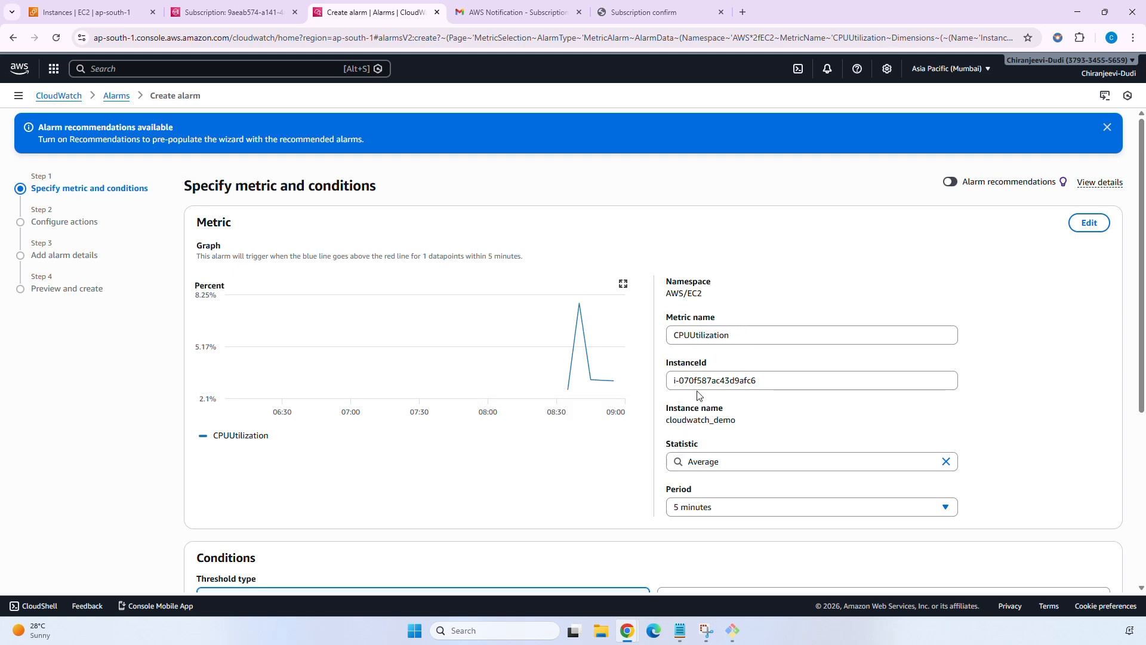
{"action": "left_click", "coordinate": [924, 462]}
{"action": "left_click", "coordinate": [710, 211]}
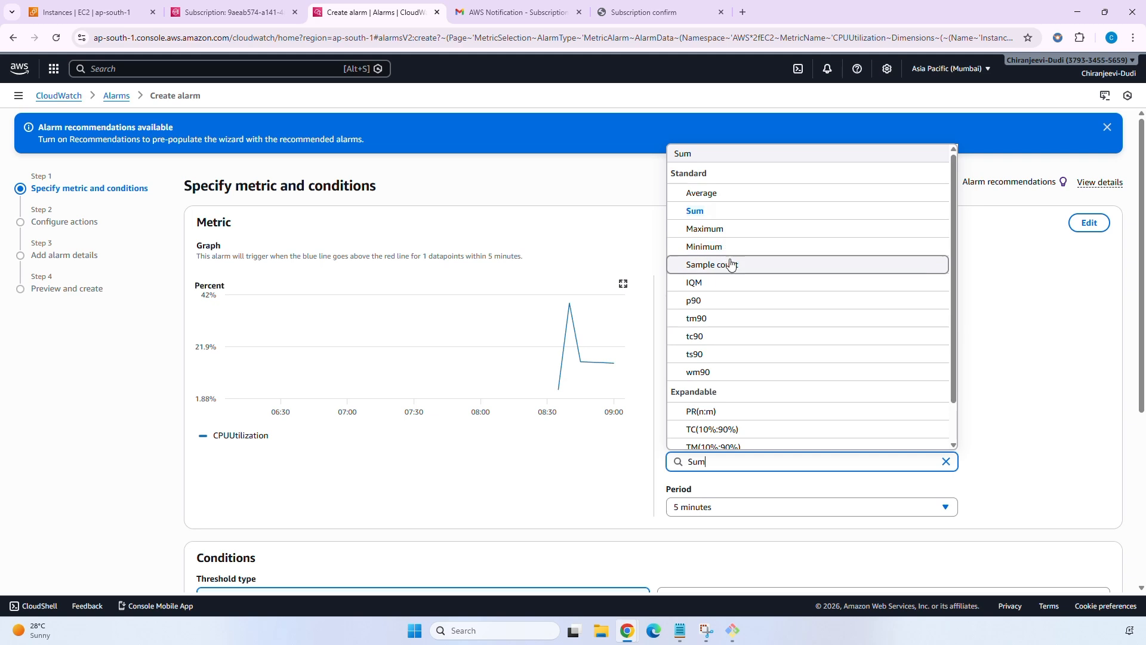
{"action": "left_click", "coordinate": [752, 193]}
{"action": "scroll", "coordinate": [934, 385], "scroll_direction": "down", "scroll_amount": 2}
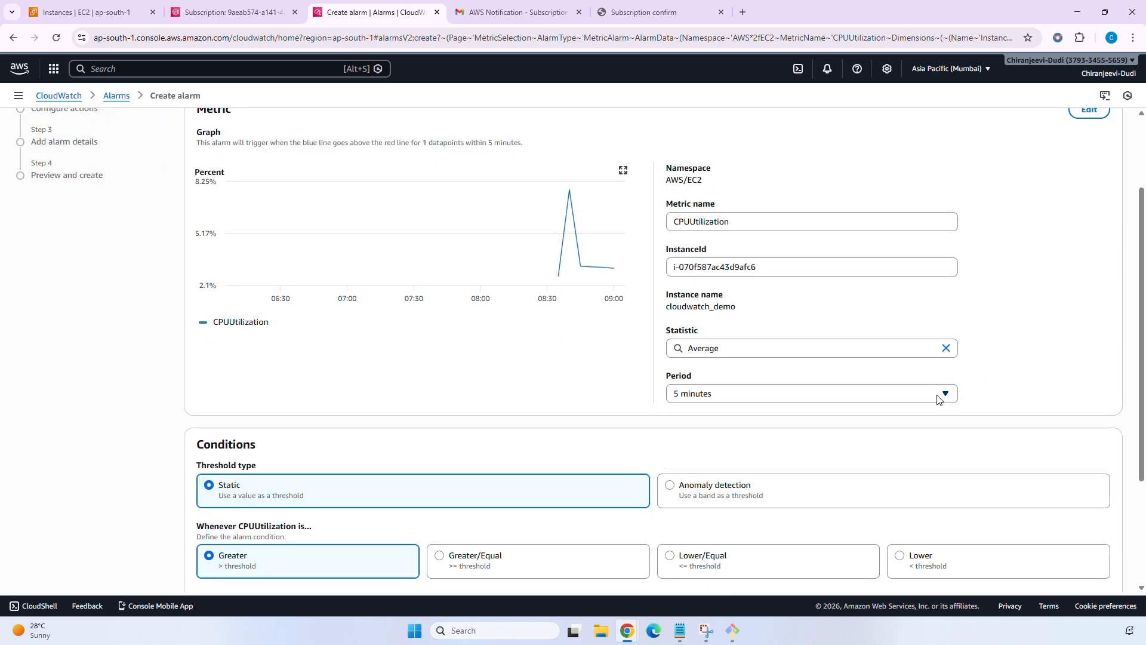
{"action": "left_click", "coordinate": [937, 395]}
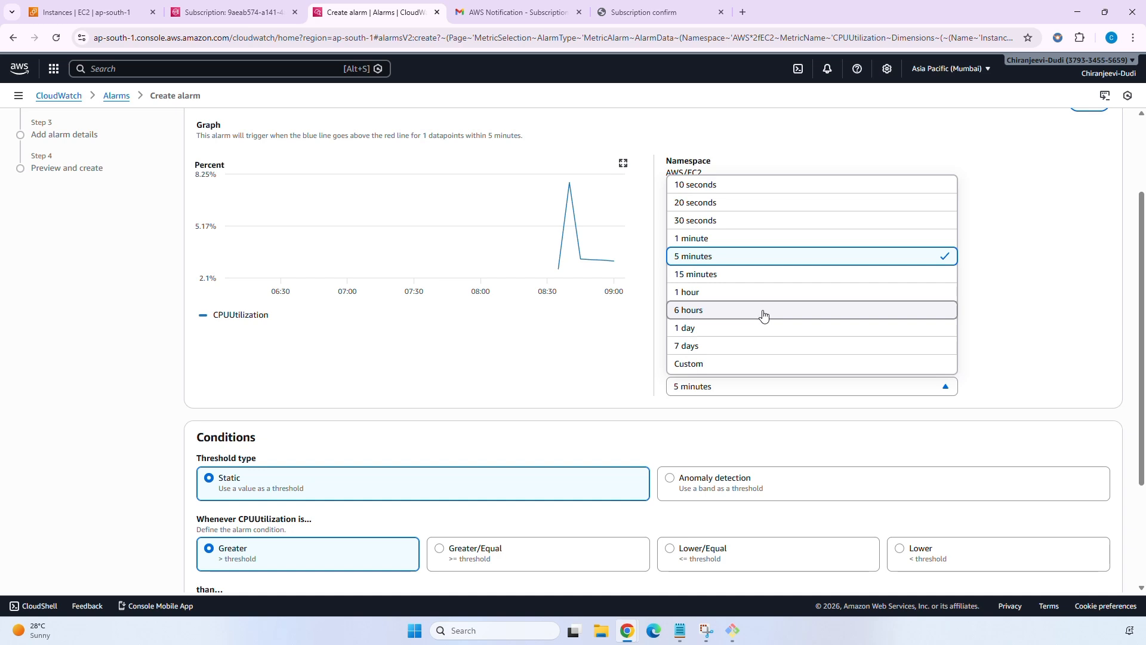
{"action": "left_click", "coordinate": [859, 256]}
{"action": "left_click", "coordinate": [895, 389]}
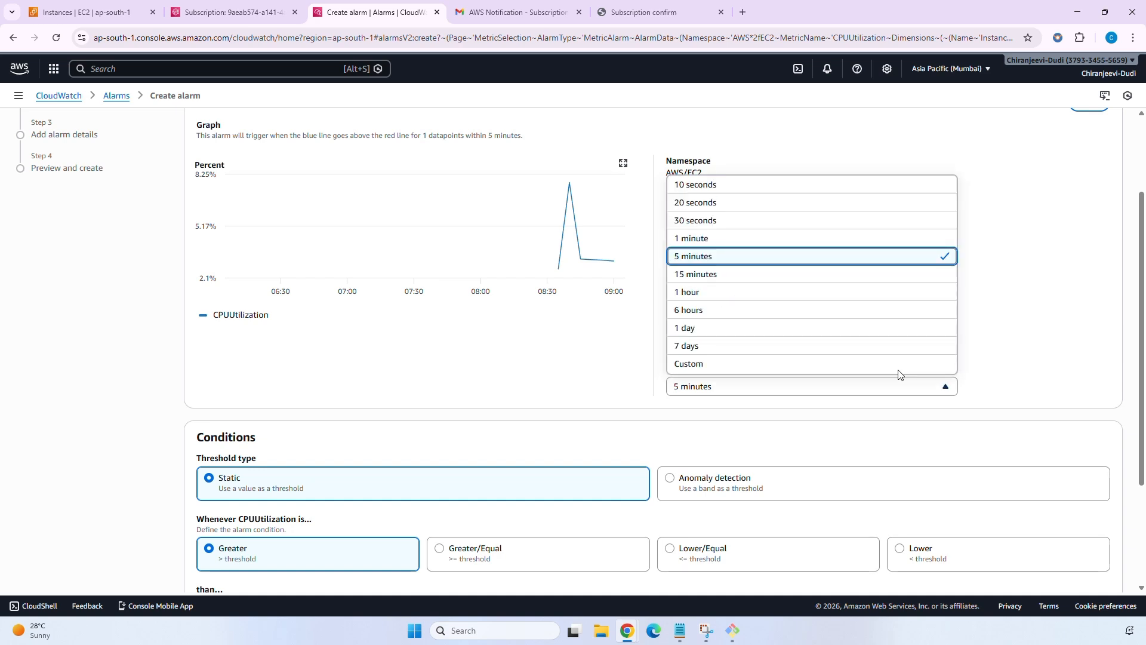
{"action": "left_click", "coordinate": [824, 261]}
{"action": "scroll", "coordinate": [823, 307], "scroll_direction": "down", "scroll_amount": 3}
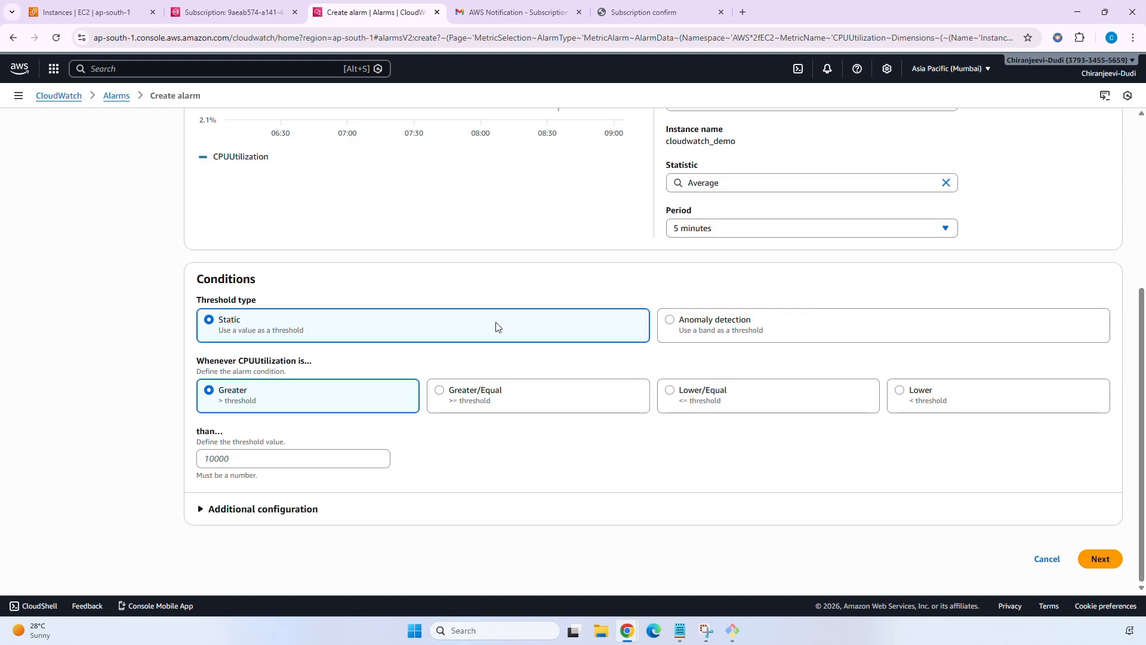
{"action": "scroll", "coordinate": [269, 367], "scroll_direction": "up", "scroll_amount": 1}
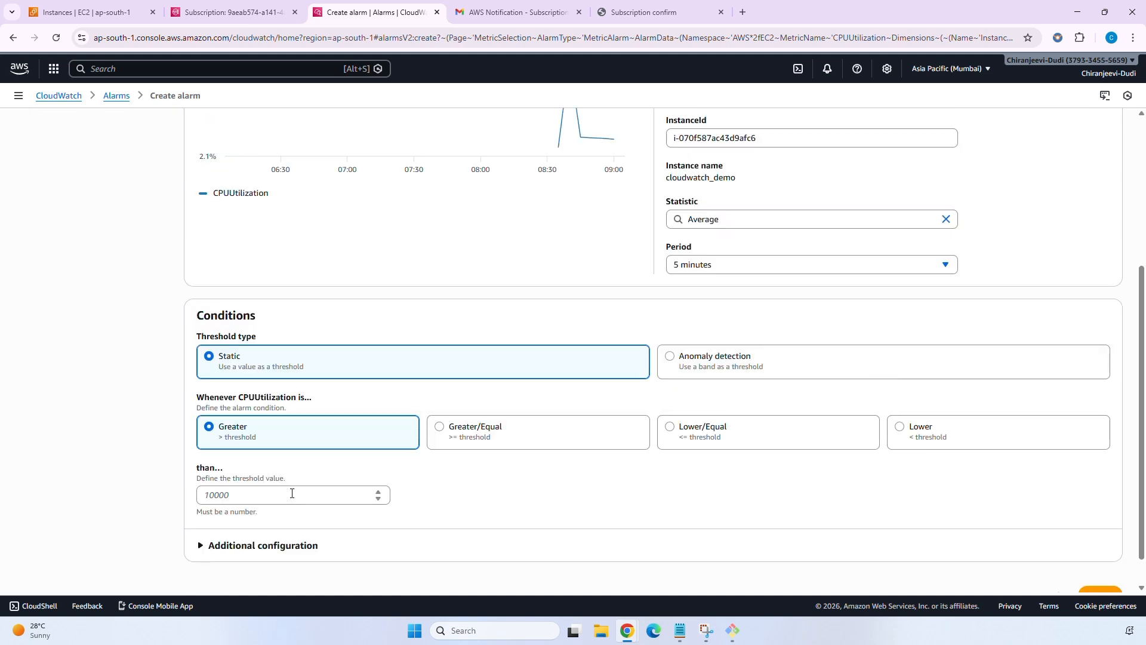
Set a static Greater-than threshold of 36 and continue to actions.
{"action": "left_click", "coordinate": [266, 496]}
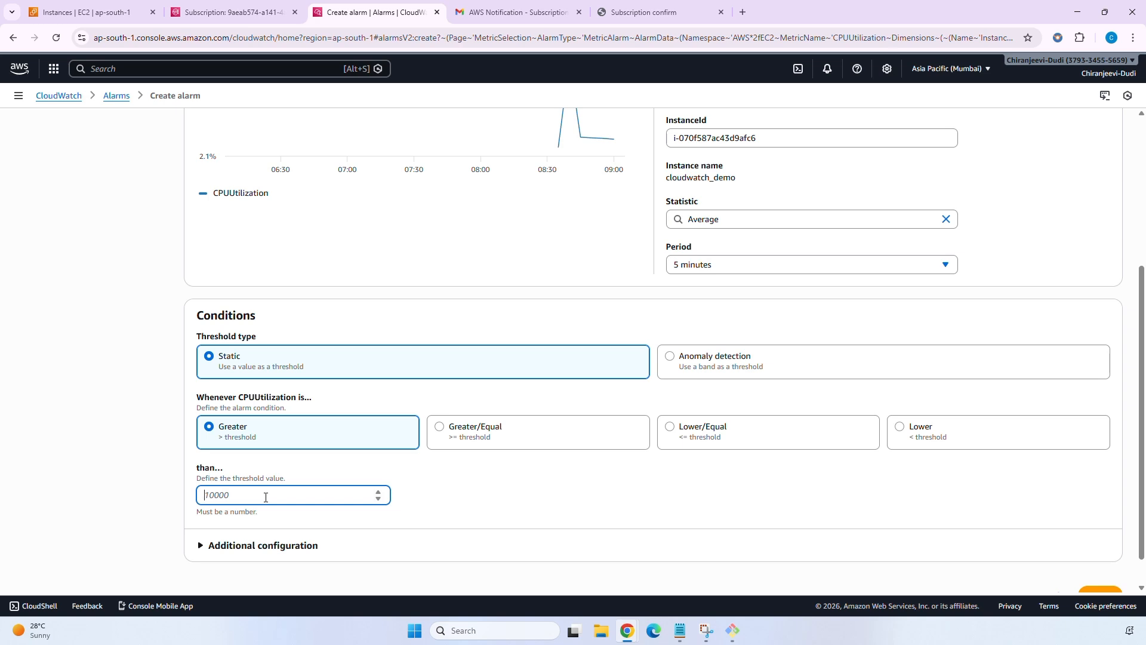
{"action": "type", "text": "36"}
{"action": "left_click", "coordinate": [332, 519]}
{"action": "scroll", "coordinate": [331, 520], "scroll_direction": "down", "scroll_amount": 1}
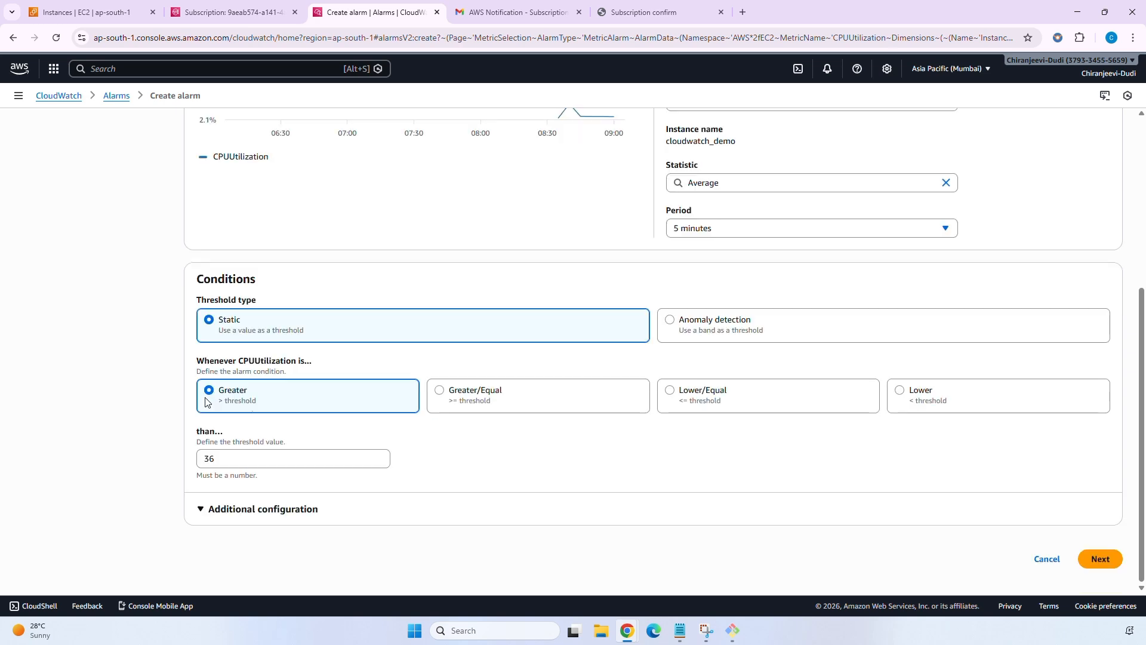
{"action": "left_click", "coordinate": [1100, 561]}
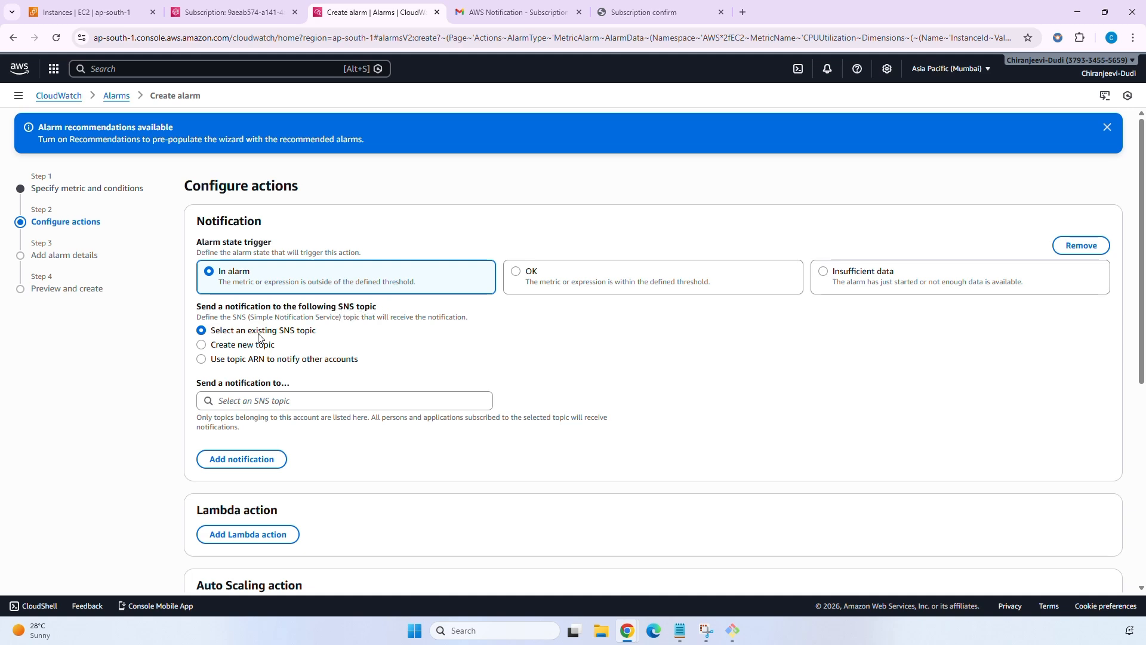
Route the In alarm notification to the existing SNS topic EC2_Notification_Topic.
{"action": "left_click", "coordinate": [202, 345]}
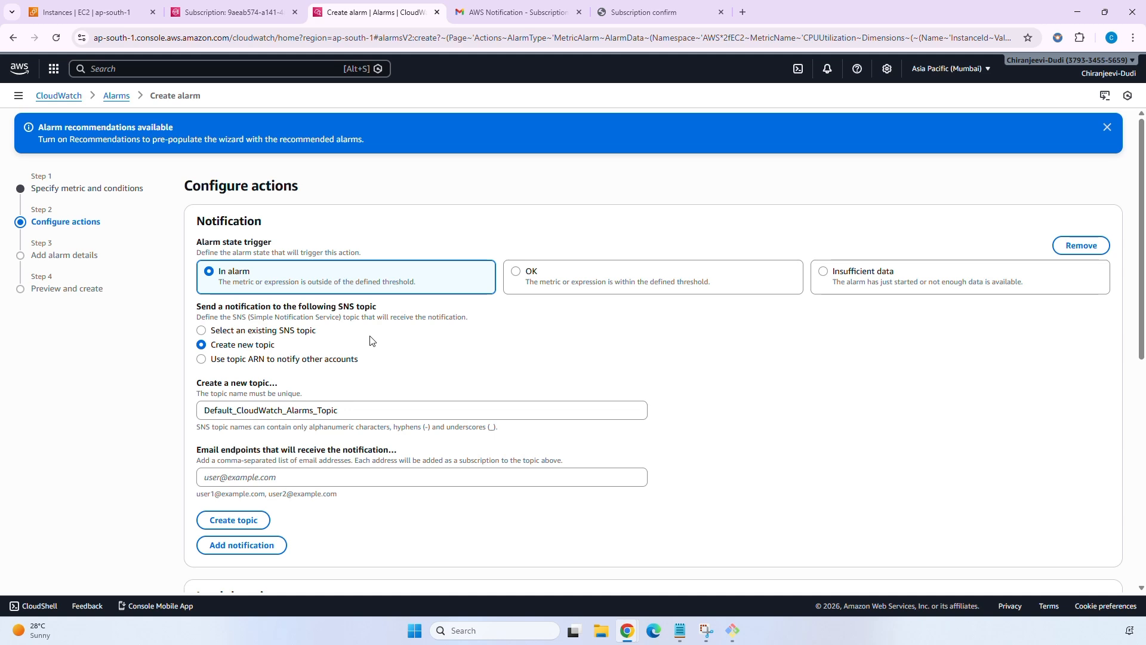
{"action": "left_click", "coordinate": [201, 331]}
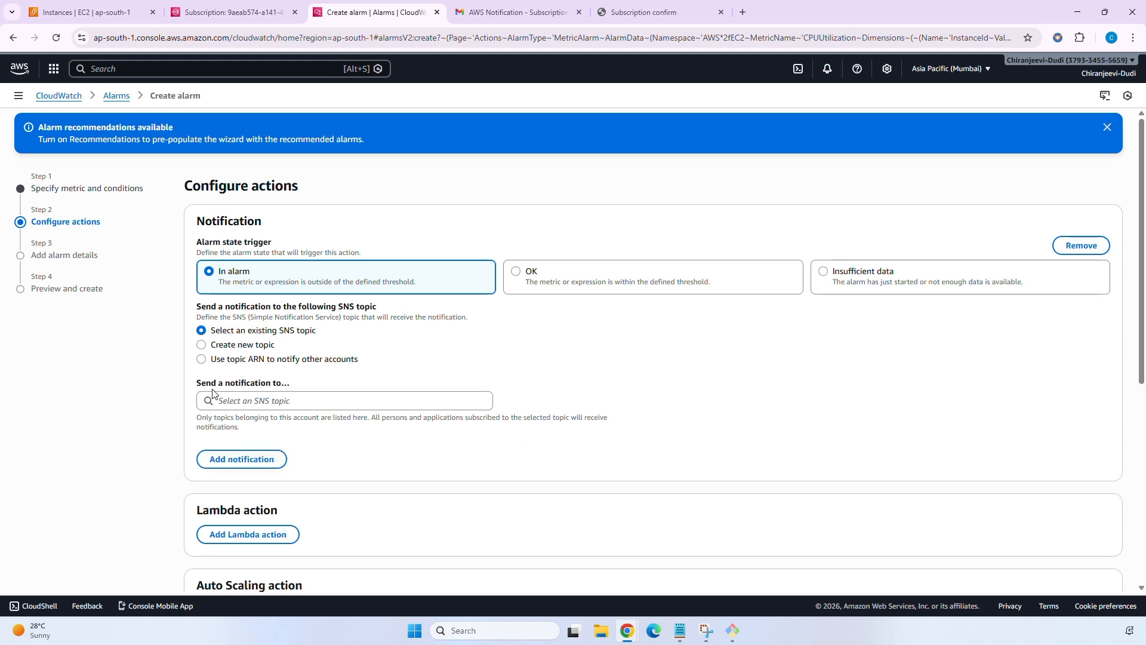
{"action": "left_click", "coordinate": [281, 400]}
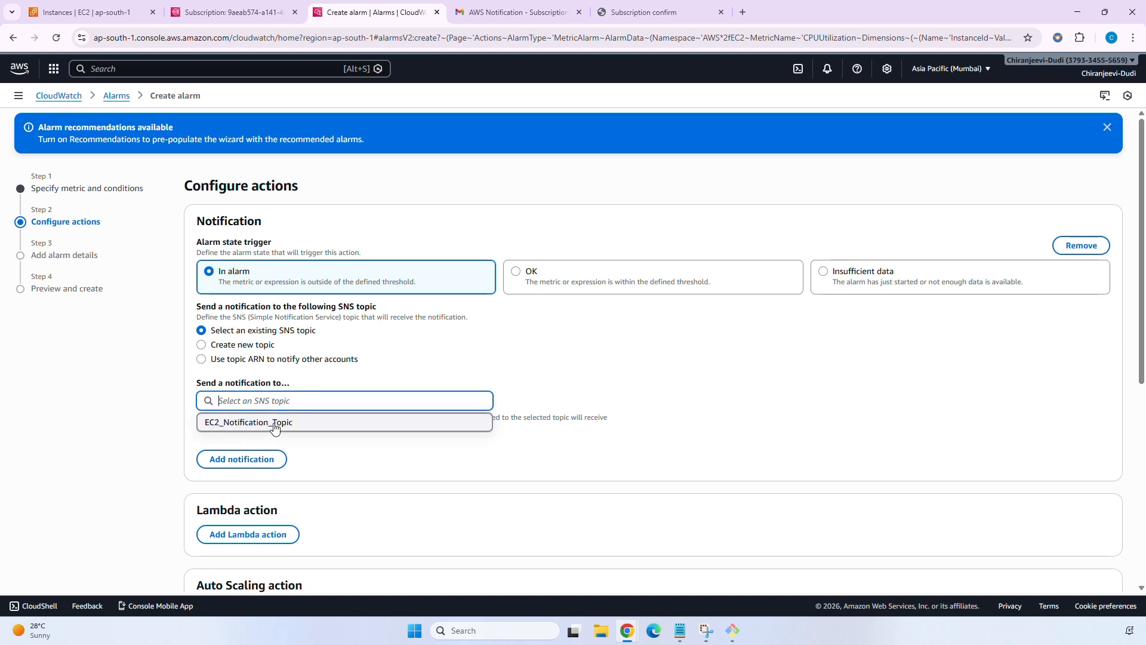
{"action": "left_click", "coordinate": [314, 421]}
{"action": "scroll", "coordinate": [391, 400], "scroll_direction": "down", "scroll_amount": 1}
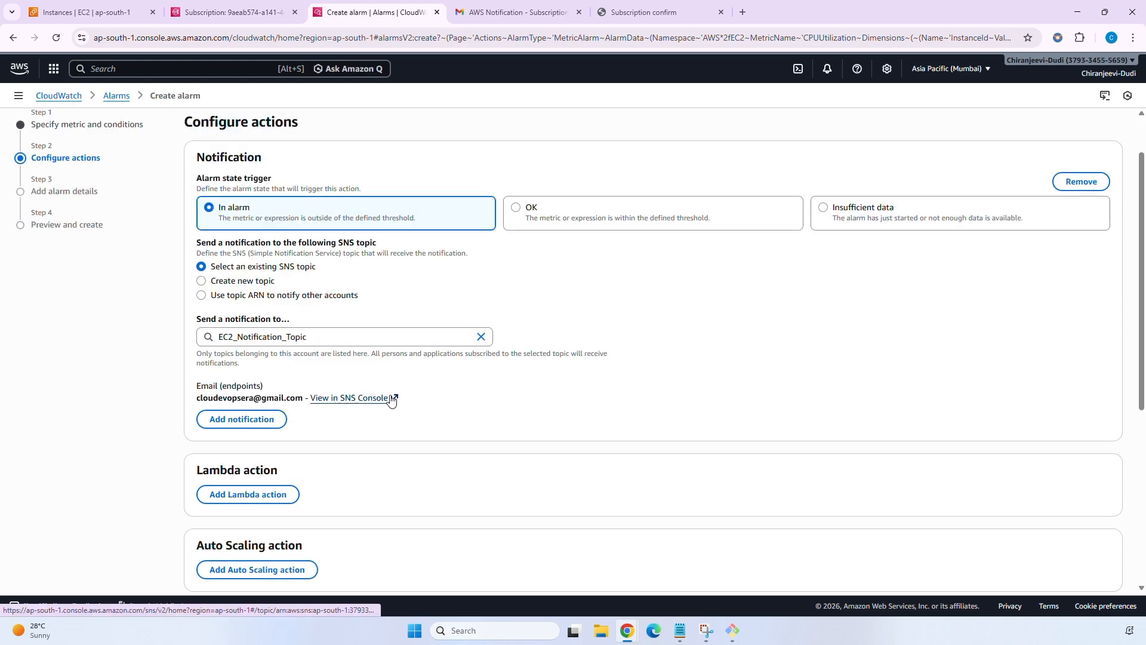
{"action": "scroll", "coordinate": [453, 388], "scroll_direction": "up", "scroll_amount": 1}
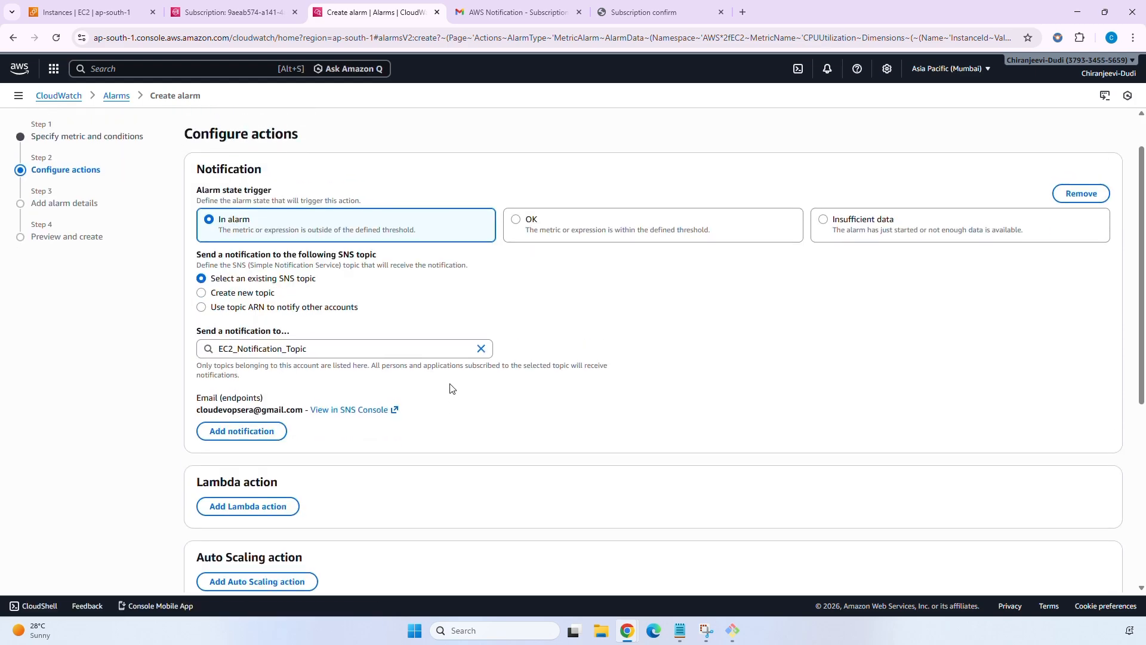
{"action": "scroll", "coordinate": [460, 385], "scroll_direction": "down", "scroll_amount": 3}
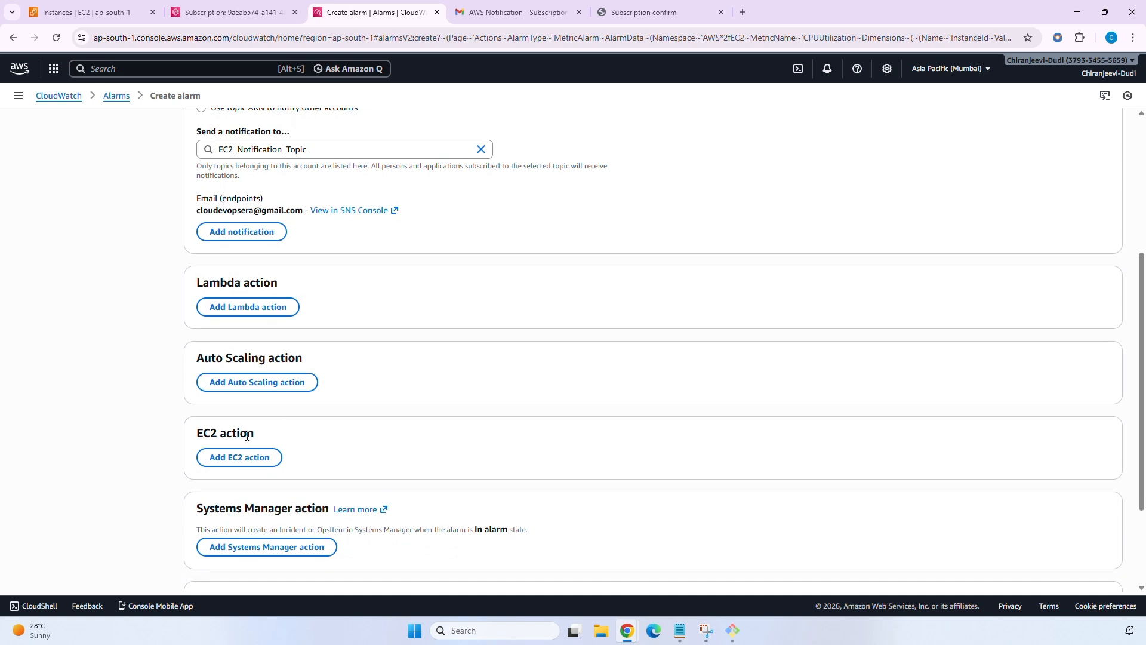
Add an EC2 action that stops this instance in the In alarm state, then continue.
{"action": "left_click", "coordinate": [254, 457]}
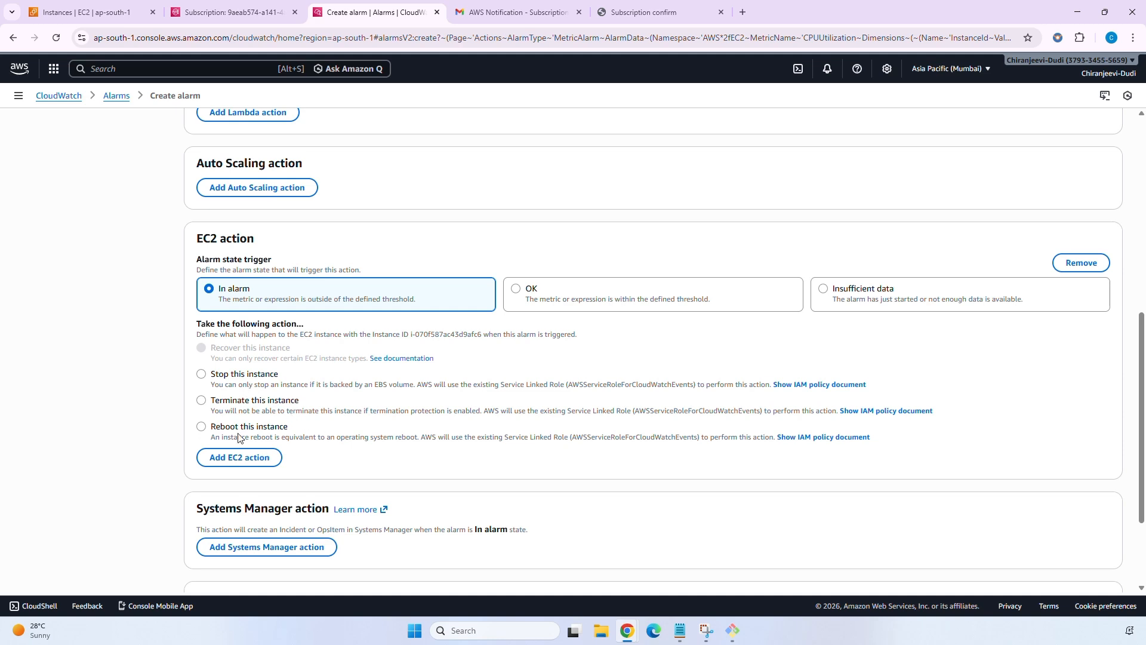
{"action": "left_click", "coordinate": [201, 374]}
{"action": "scroll", "coordinate": [566, 315], "scroll_direction": "down", "scroll_amount": 2}
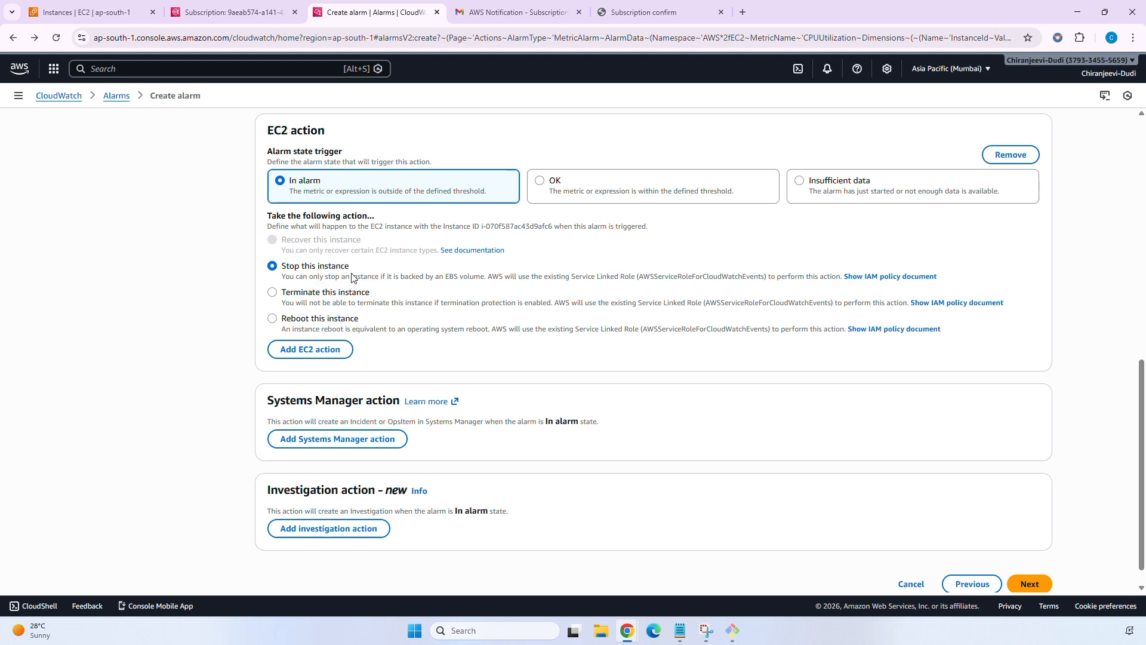
{"action": "scroll", "coordinate": [352, 278], "scroll_direction": "down", "scroll_amount": 1}
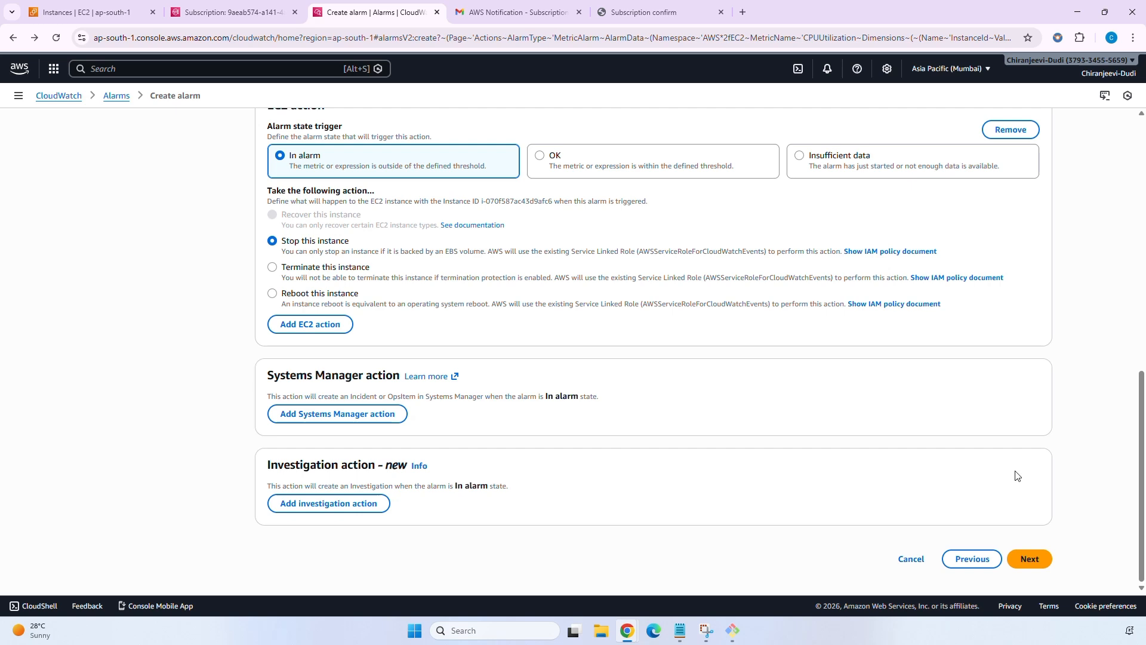
{"action": "left_click", "coordinate": [1034, 563]}
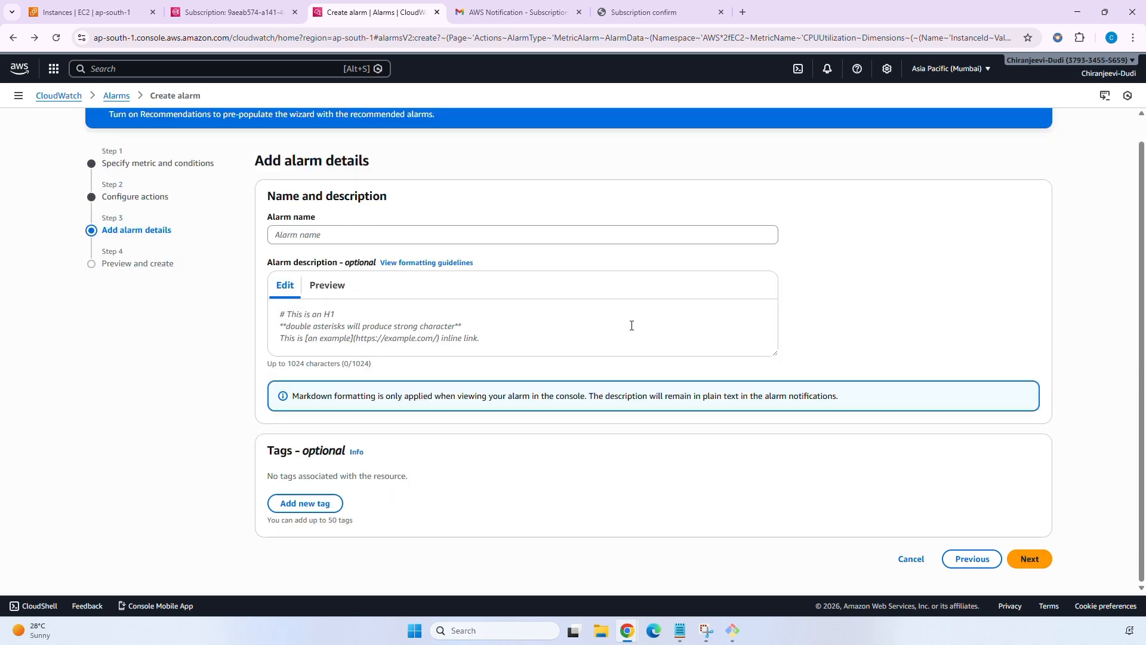
Enter EC2_CloudWatch_Alarm_for_CPU-Utilization as the alarm name.
{"action": "left_click", "coordinate": [374, 235]}
{"action": "type", "text": "c"}
{"action": "key", "text": "BackSpace"}
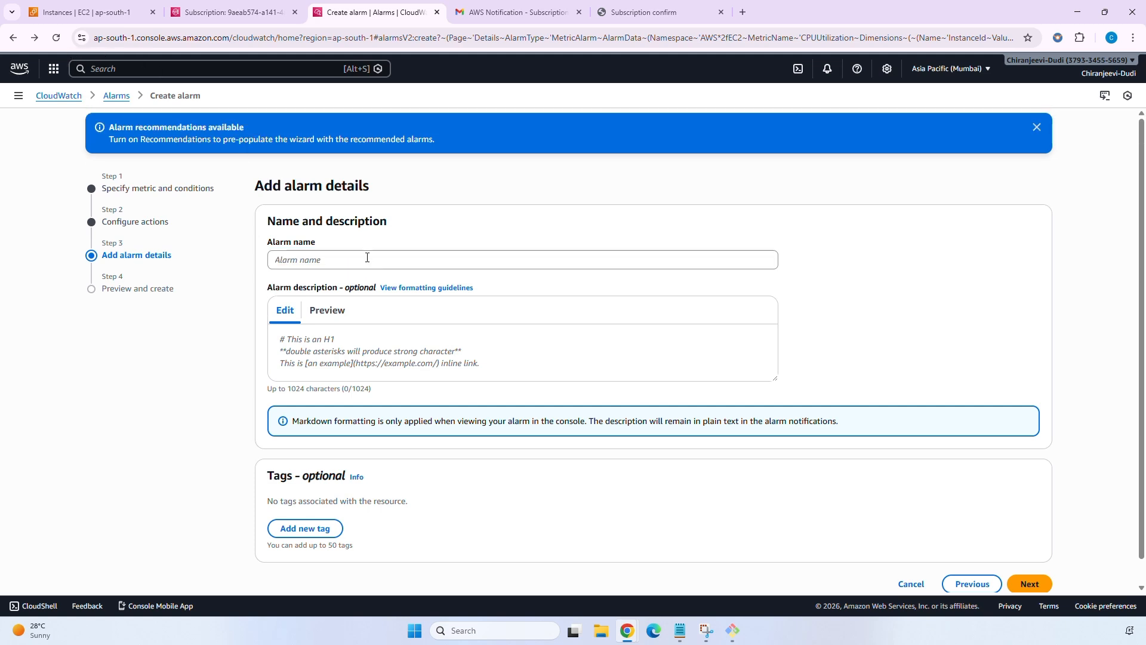
{"action": "left_click", "coordinate": [332, 260]}
{"action": "type", "text": "EC2"}
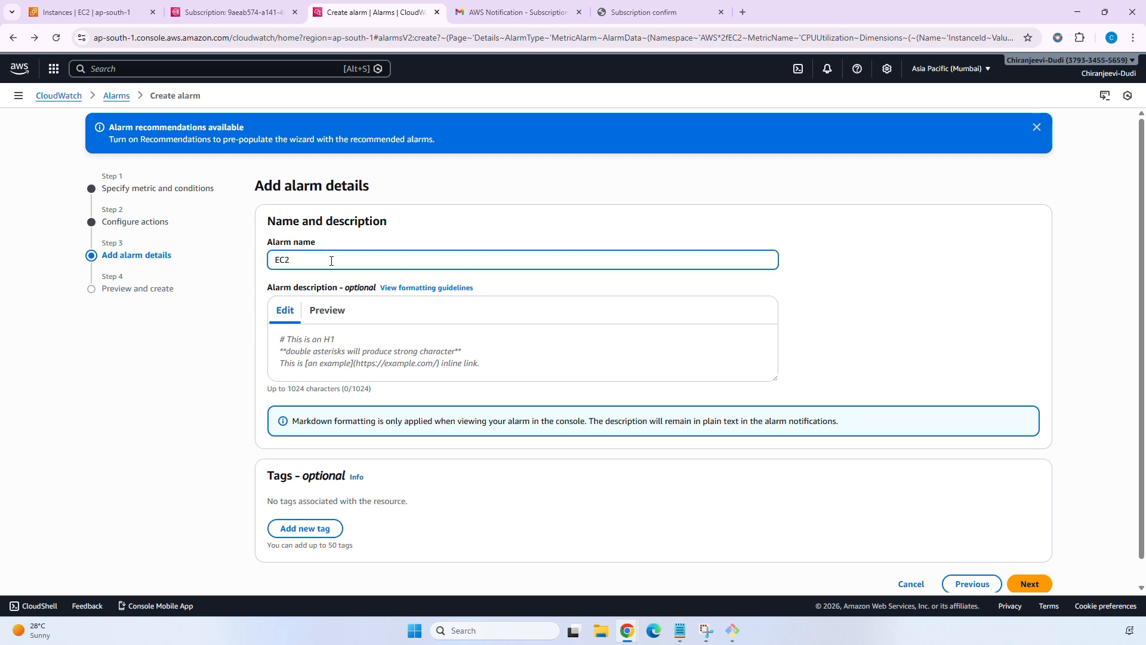
{"action": "type", "text": "_Cloud"}
{"action": "type", "text": "Watc"}
{"action": "type", "text": "h_Ala"}
{"action": "type", "text": "rm"}
{"action": "type", "text": "_for"}
{"action": "type", "text": "_"}
{"action": "type", "text": "CPU"}
{"action": "type", "text": "_"}
{"action": "type", "text": "Utili"}
{"action": "type", "text": "zation"}
{"action": "scroll", "coordinate": [404, 401], "scroll_direction": "down", "scroll_amount": 2}
{"action": "left_click", "coordinate": [322, 312]}
{"action": "scroll", "coordinate": [323, 312], "scroll_direction": "up", "scroll_amount": 2}
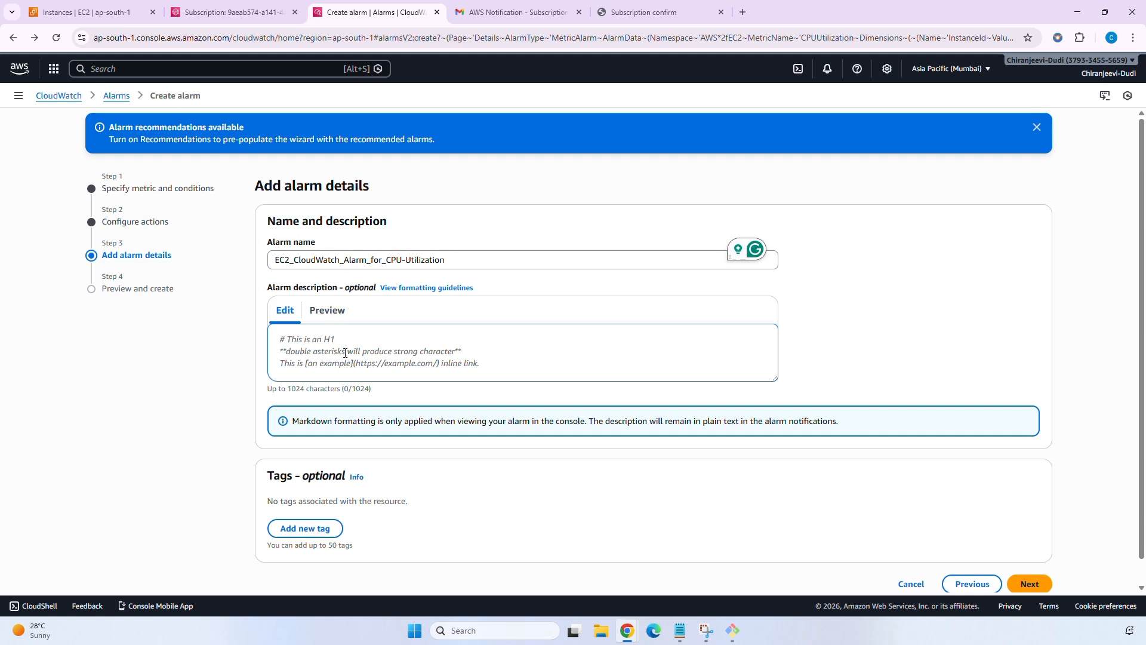
Write a greeting to the recipient and 'EC2 CPU-Utillization was crossed the threshold value' in the description.
{"action": "type", "text": "Hi Chiranjeevi,"}
{"action": "key", "text": "Return"}
{"action": "key", "text": "Return"}
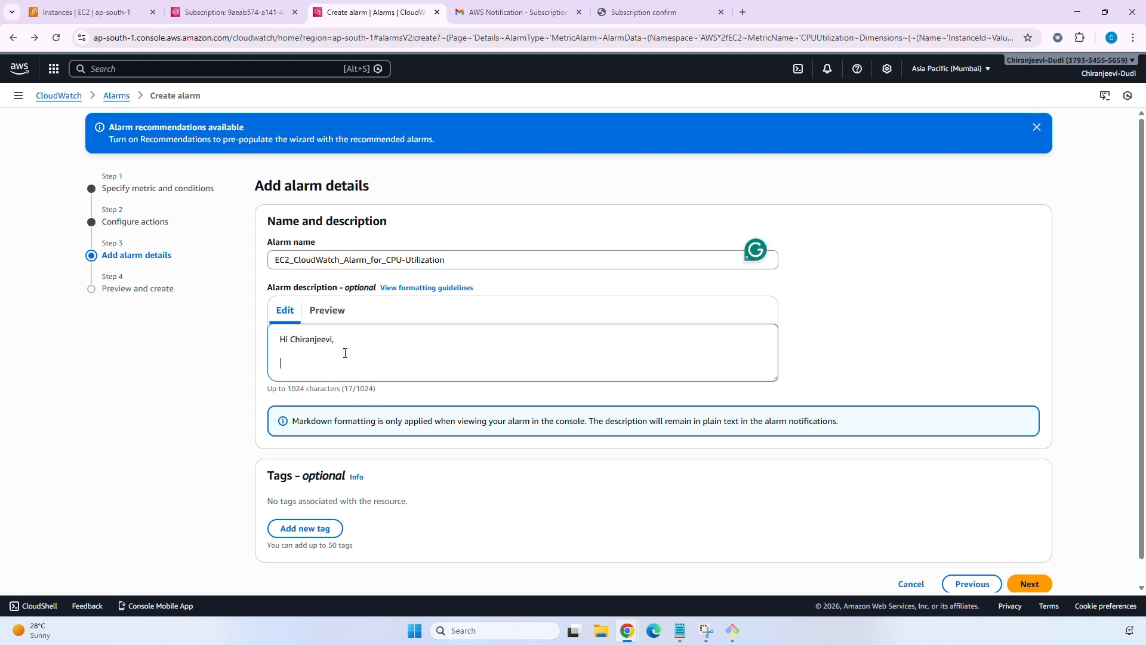
{"action": "type", "text": "Your CPU-Utillization "}
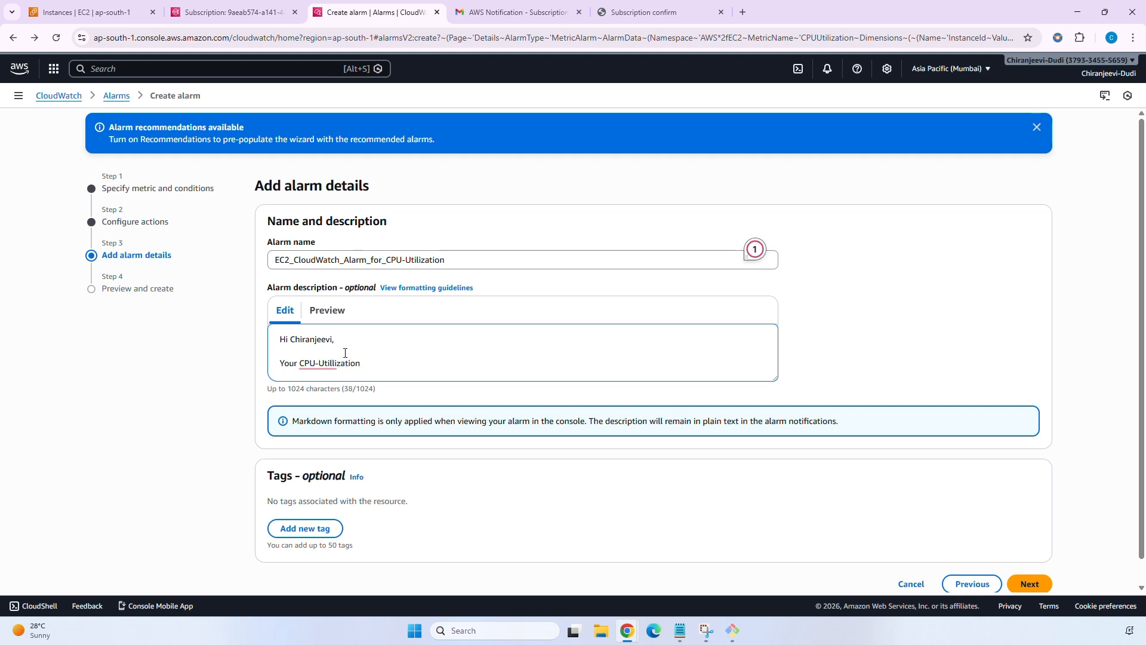
{"action": "type", "text": "has"}
{"action": "key", "text": "BackSpace"}
{"action": "key", "text": "BackSpace"}
{"action": "key", "text": "BackSpace"}
{"action": "type", "text": "EC2 CPU-Utillization "}
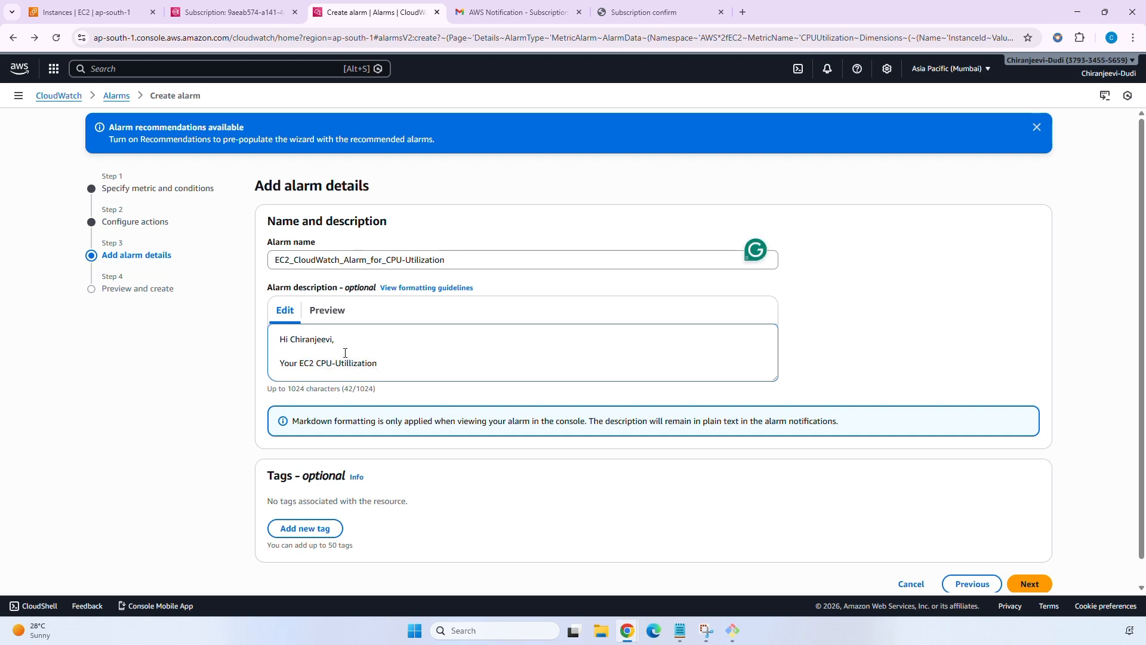
{"action": "type", "text": "was crossed "}
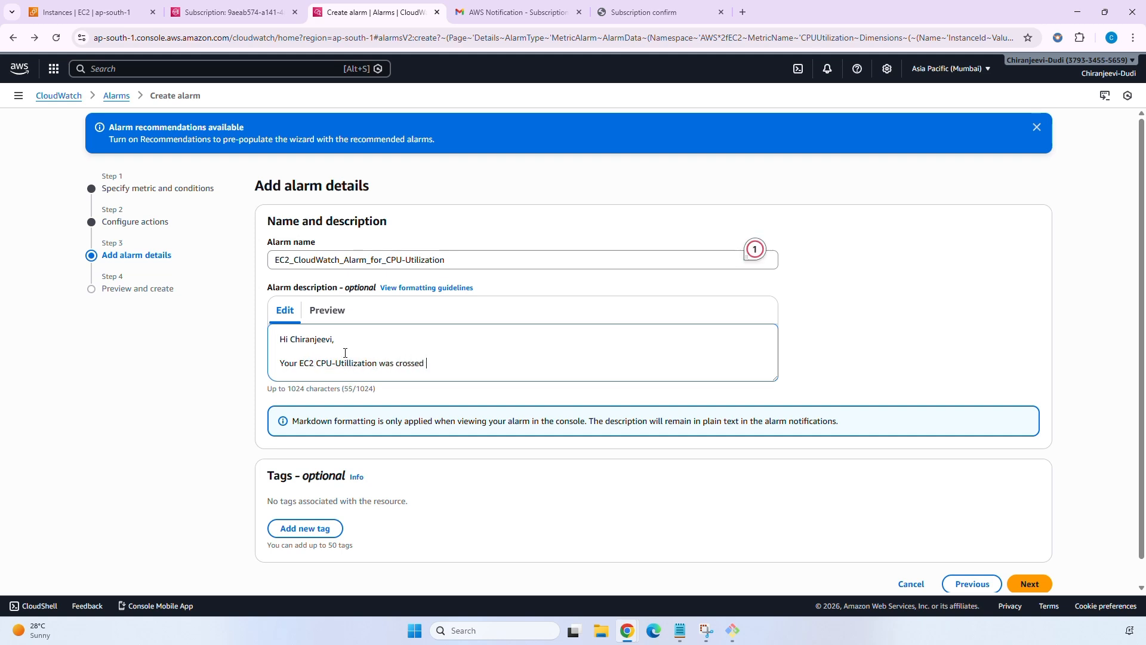
{"action": "type", "text": "the thresold value"}
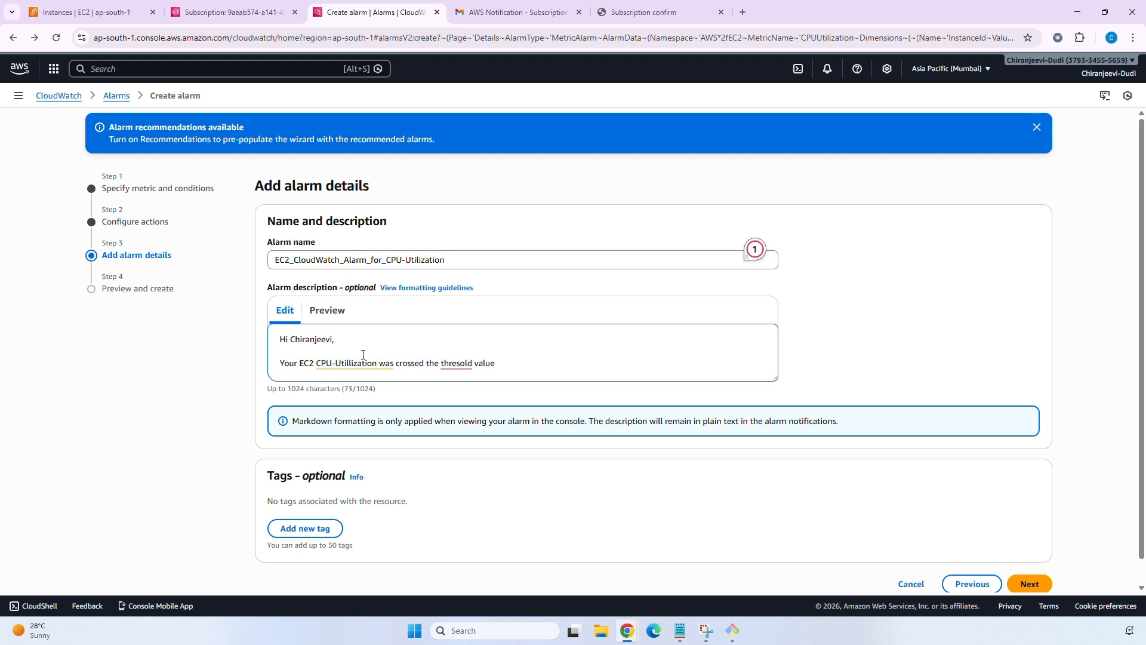
{"action": "mouse_move", "coordinate": [461, 362]}
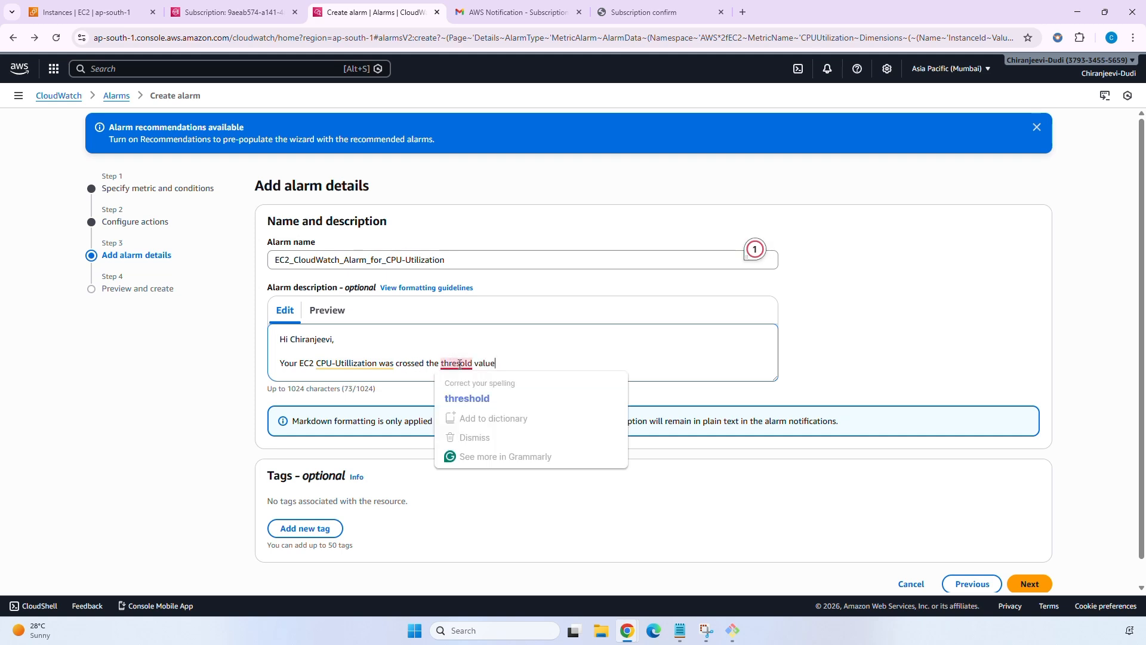
{"action": "left_click", "coordinate": [470, 398]}
{"action": "left_click", "coordinate": [506, 361]}
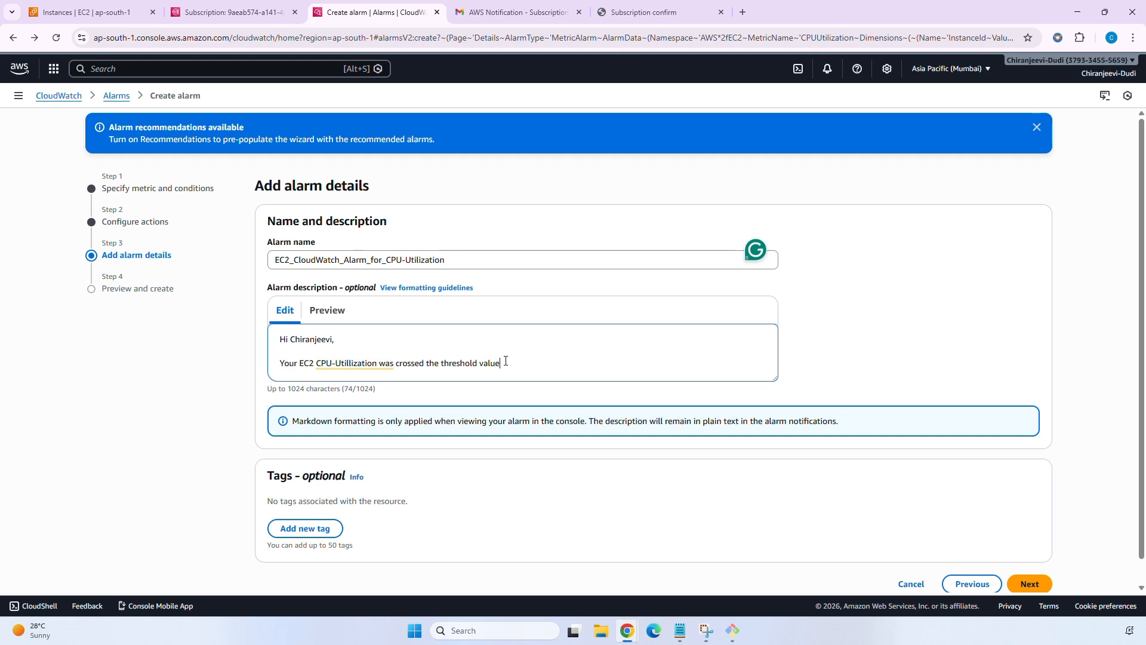
Insert 'Instance' after EC2 and briefly recheck the EC2 stop action step.
{"action": "left_click", "coordinate": [315, 362]}
{"action": "type", "text": "Insta"}
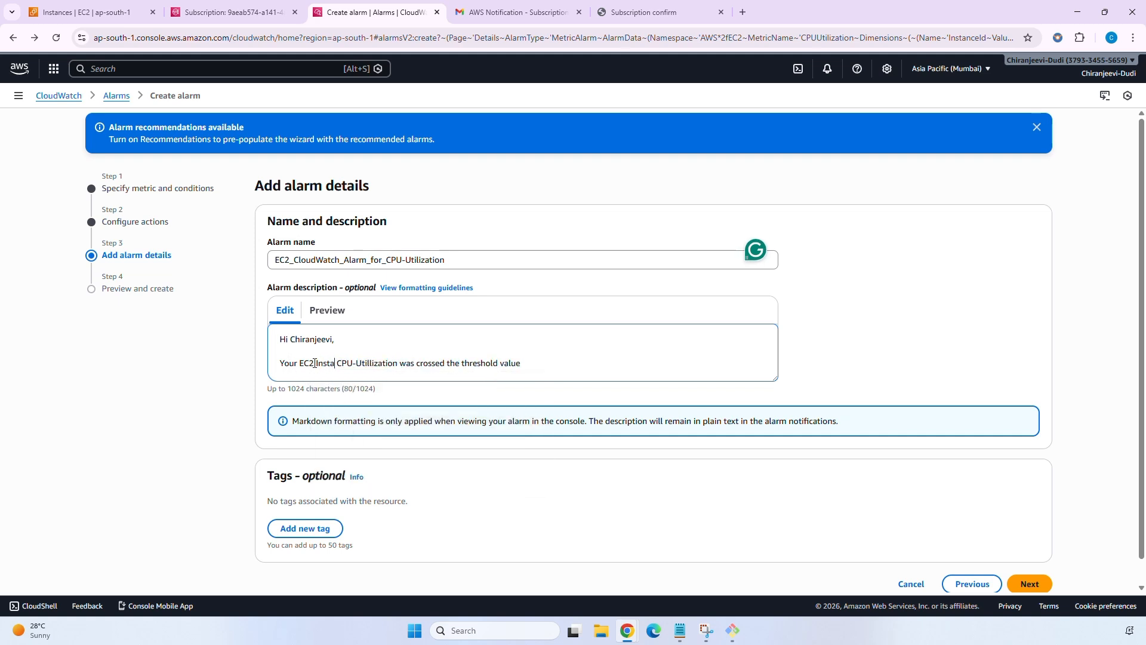
{"action": "type", "text": "nce"}
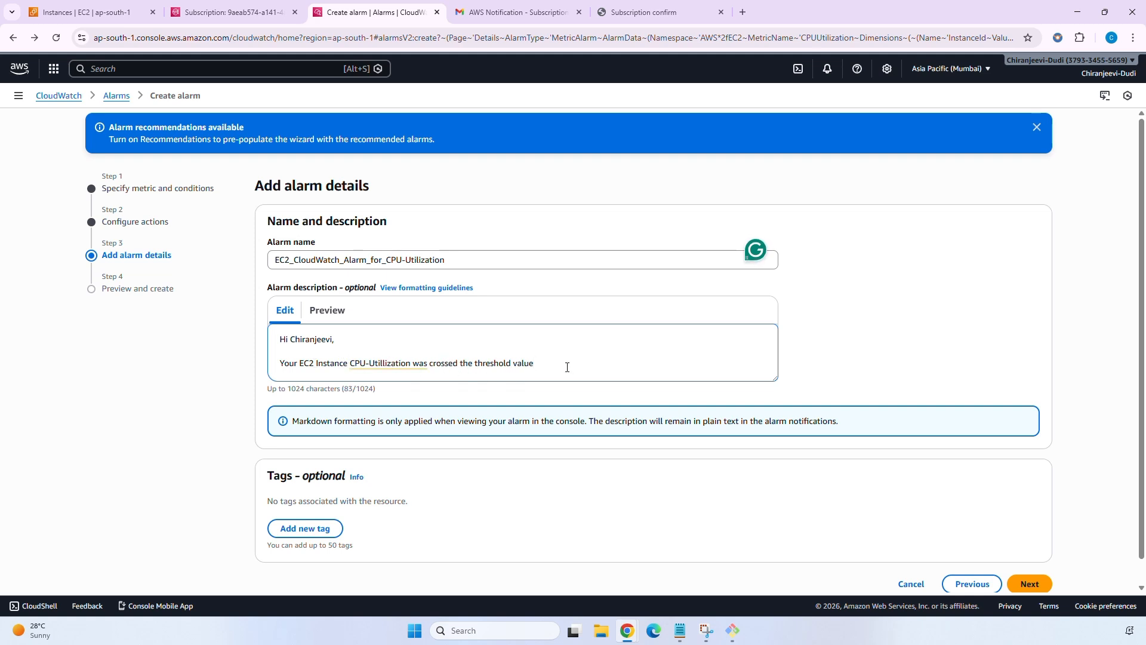
{"action": "scroll", "coordinate": [551, 368], "scroll_direction": "down", "scroll_amount": 1}
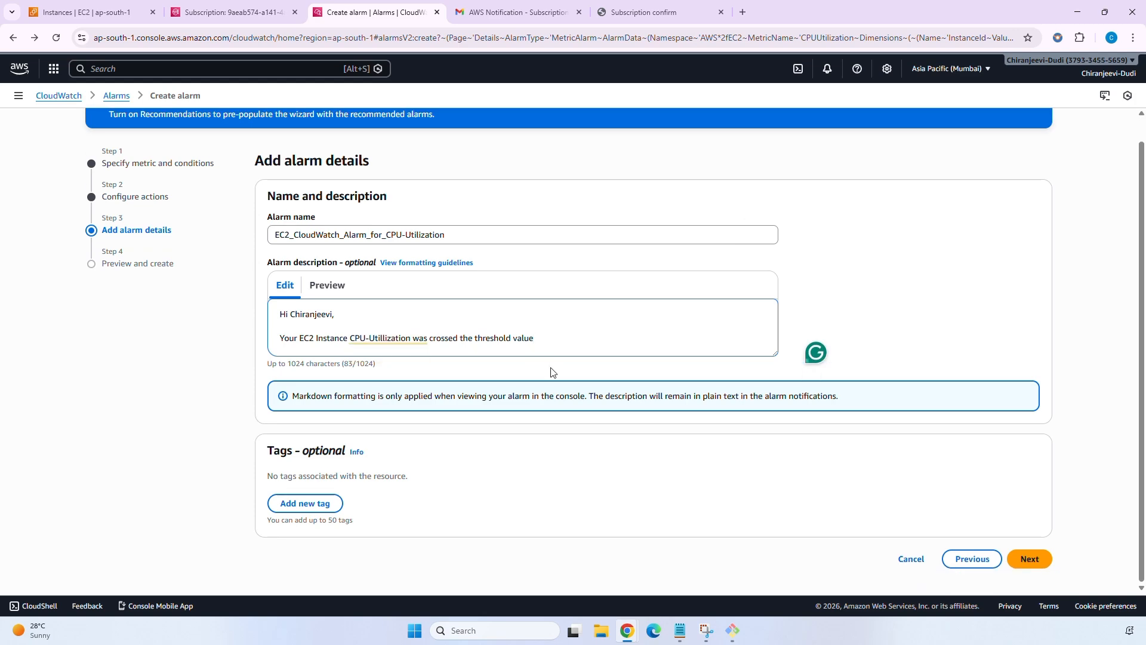
{"action": "left_click", "coordinate": [555, 349]}
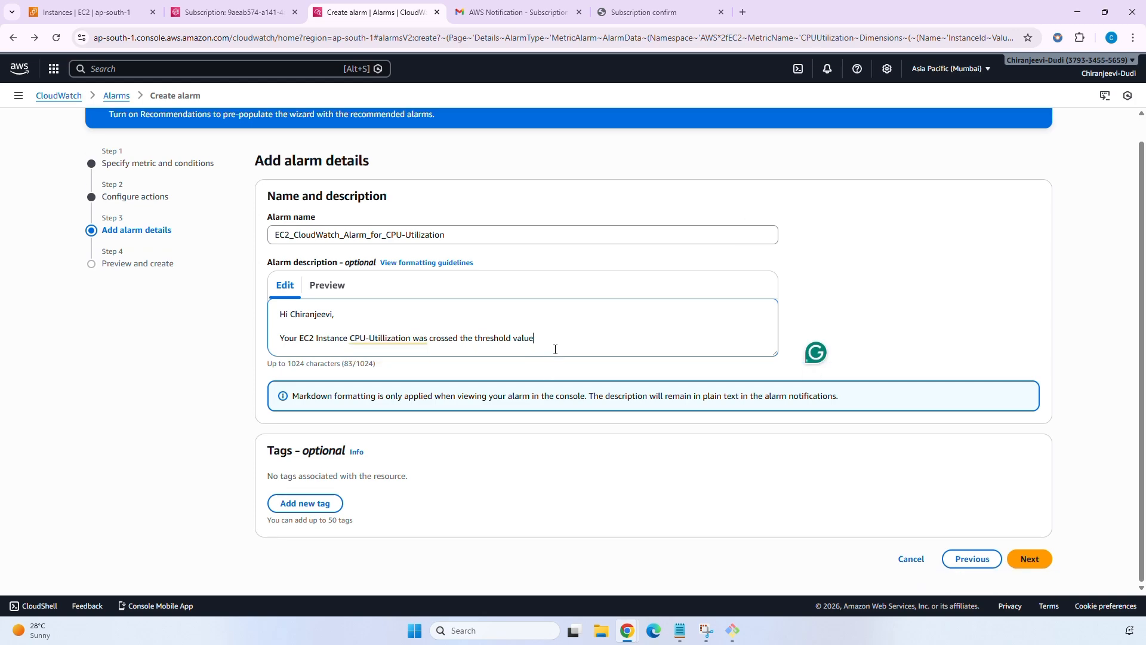
{"action": "left_click", "coordinate": [969, 558]}
{"action": "scroll", "coordinate": [808, 486], "scroll_direction": "down", "scroll_amount": 8}
{"action": "scroll", "coordinate": [808, 490], "scroll_direction": "down", "scroll_amount": 1}
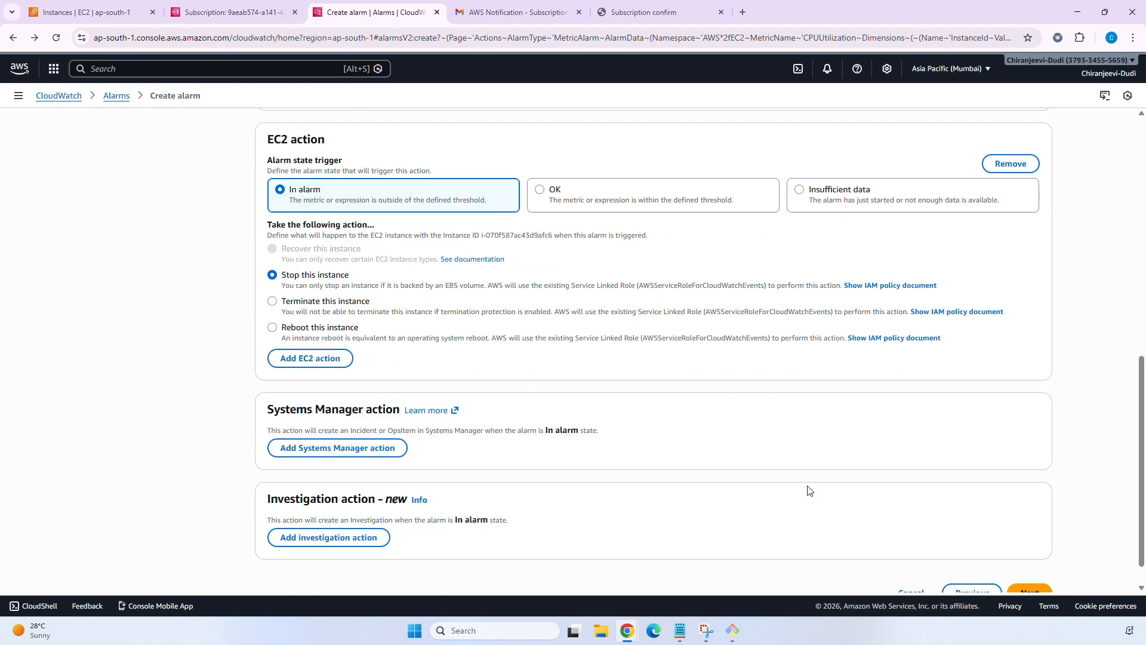
{"action": "left_click", "coordinate": [1029, 591]}
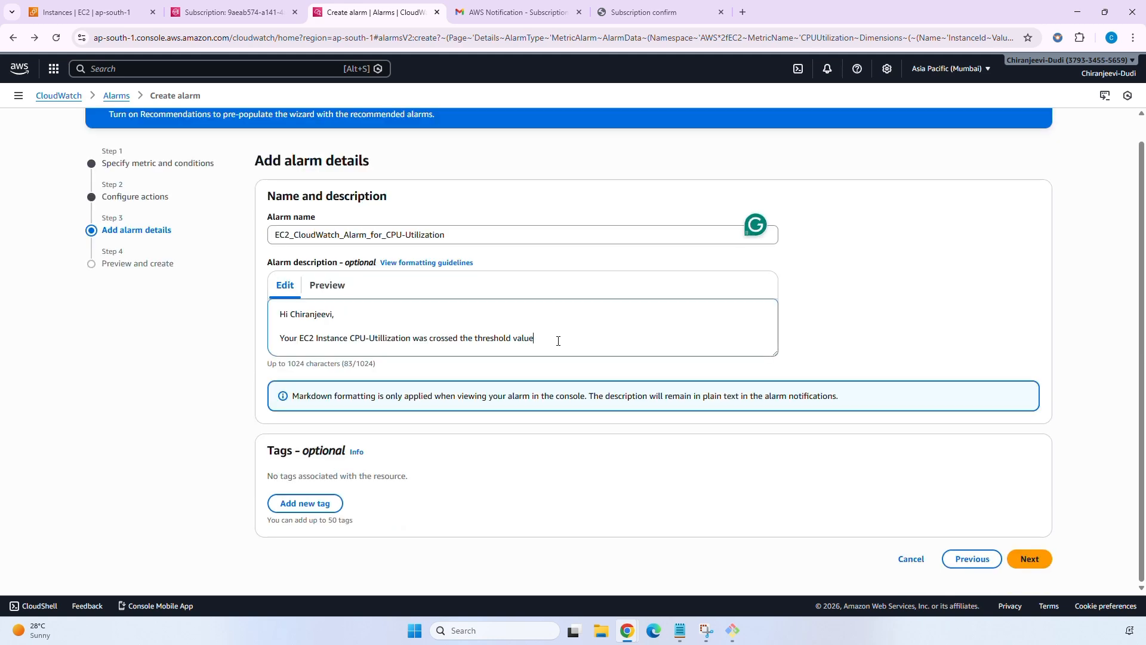
Append 'taking the selected action - Stopping the Instance.' and advance to Preview and create.
{"action": "type", "text": "taking selected action - Stopping th"}
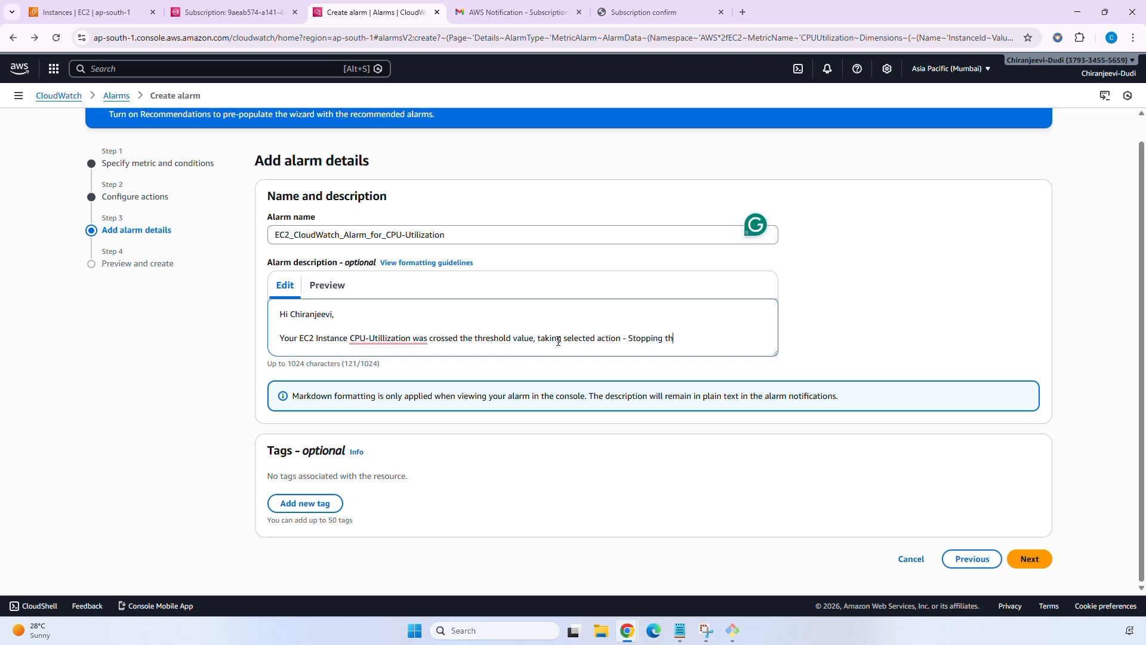
{"action": "type", "text": "e Instance"}
{"action": "left_click", "coordinate": [567, 338]}
{"action": "type", "text": "the"}
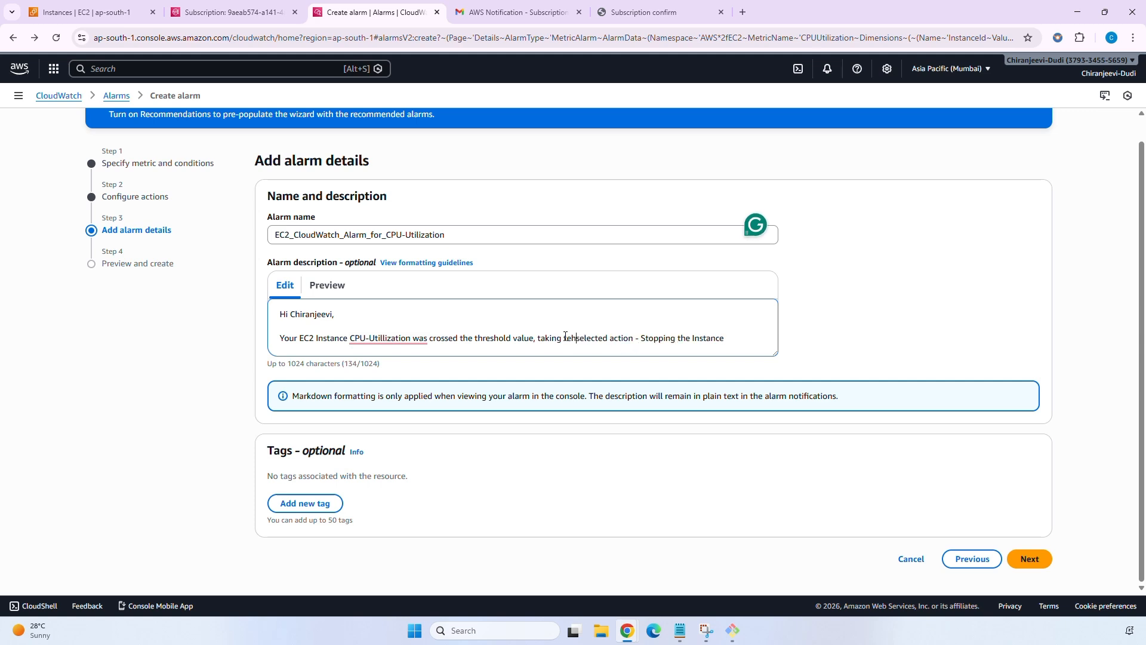
{"action": "mouse_move", "coordinate": [377, 343]}
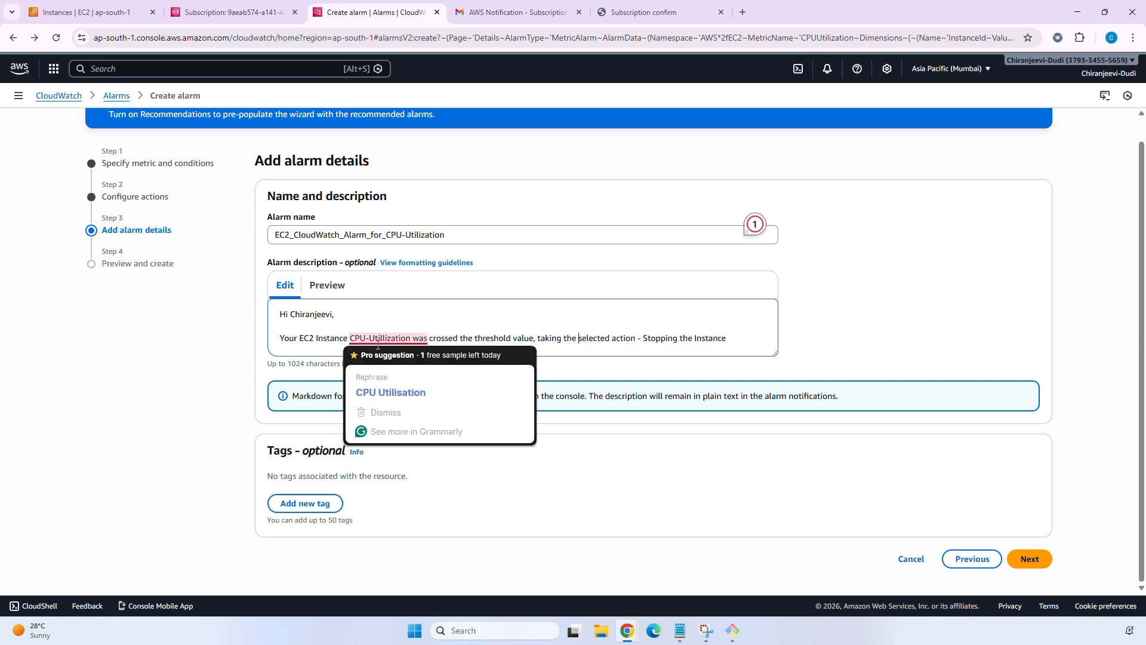
{"action": "left_click", "coordinate": [356, 322]}
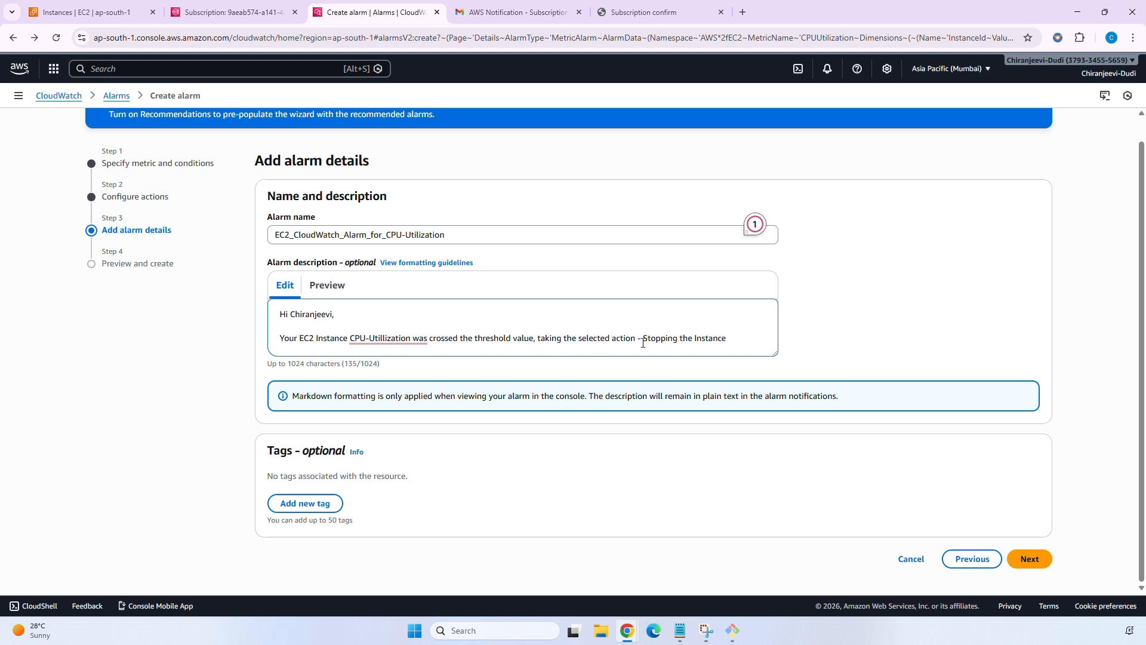
{"action": "left_click", "coordinate": [747, 341]}
{"action": "type", "text": "."}
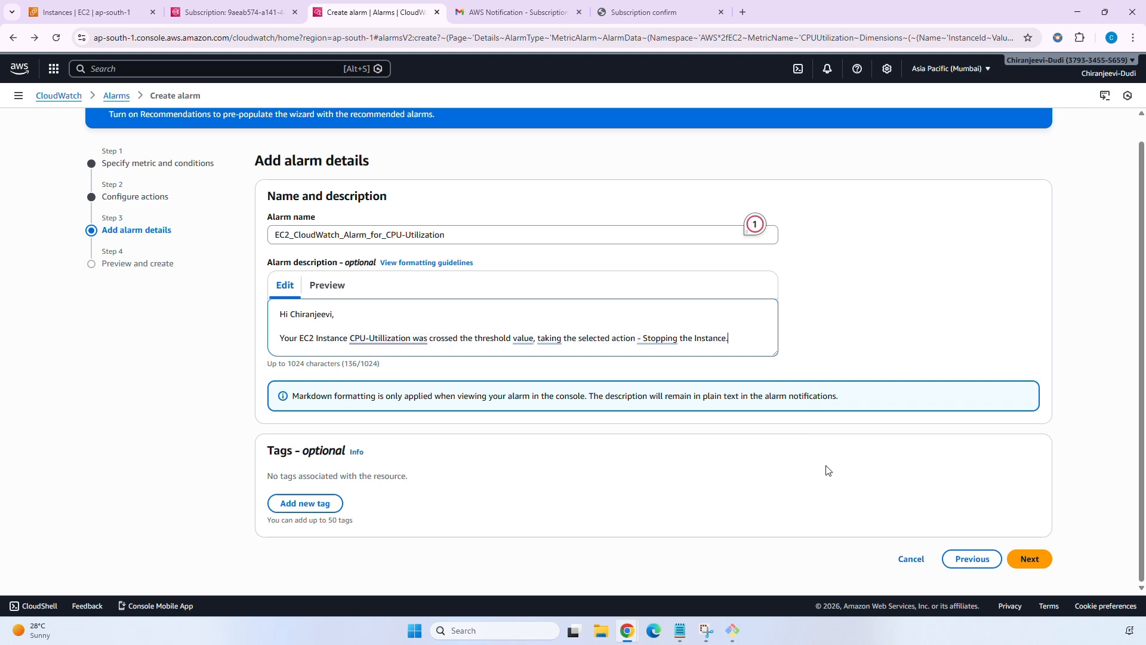
{"action": "left_click", "coordinate": [1031, 560]}
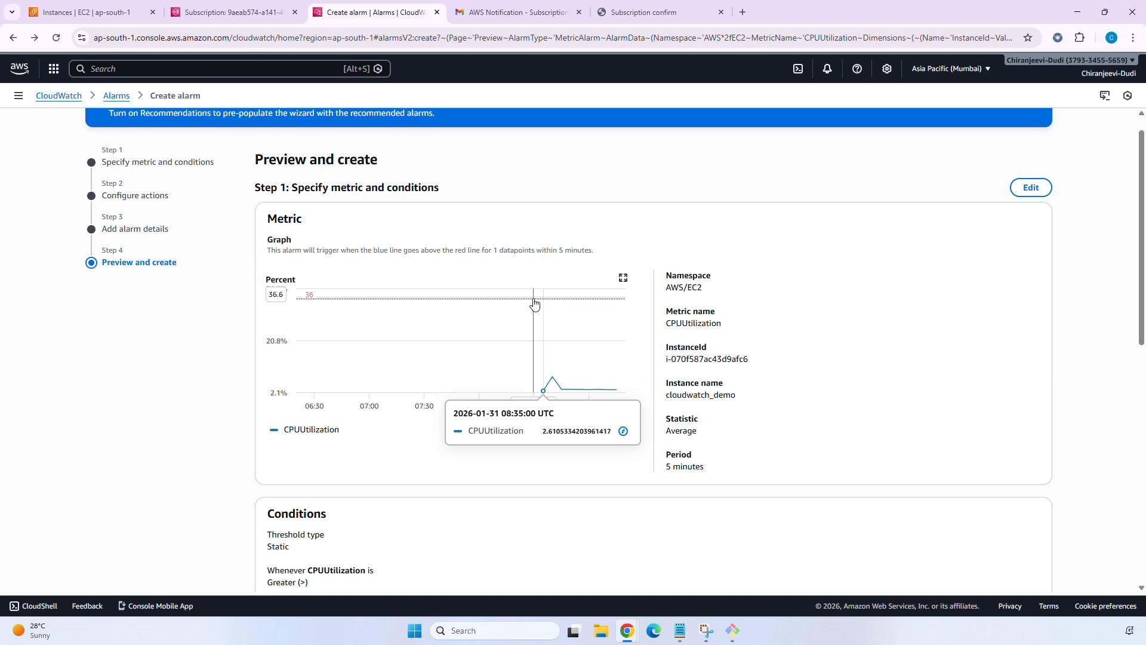
Scroll through the preview to review the metric, conditions, actions and alarm details.
{"action": "scroll", "coordinate": [533, 316], "scroll_direction": "down", "scroll_amount": 3}
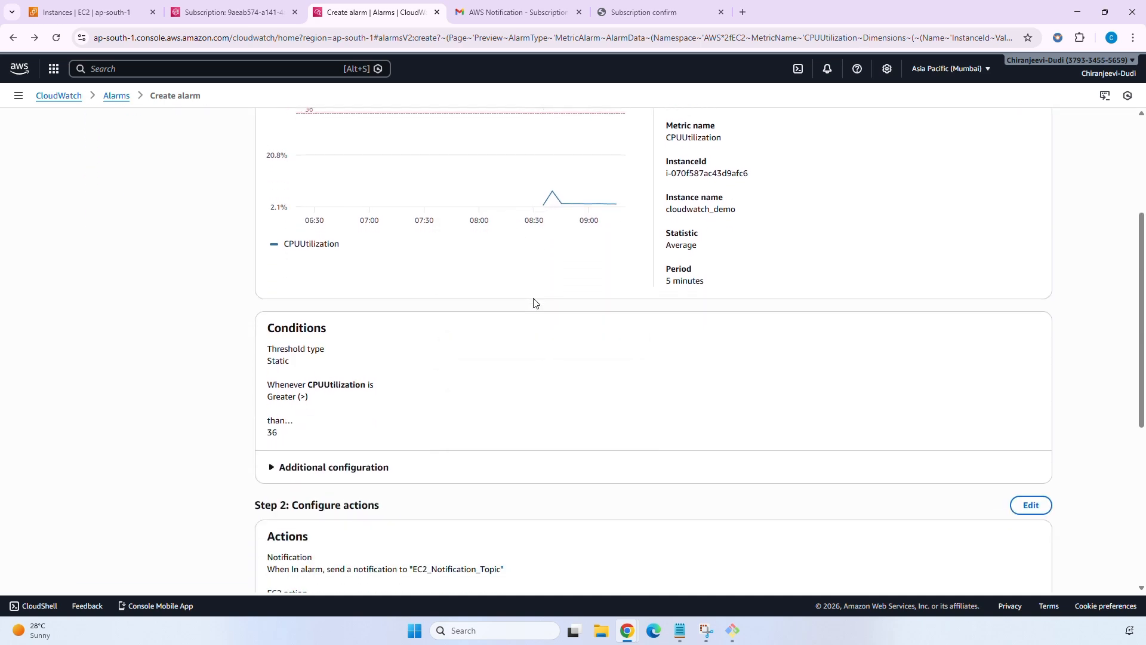
{"action": "scroll", "coordinate": [533, 303], "scroll_direction": "down", "scroll_amount": 2}
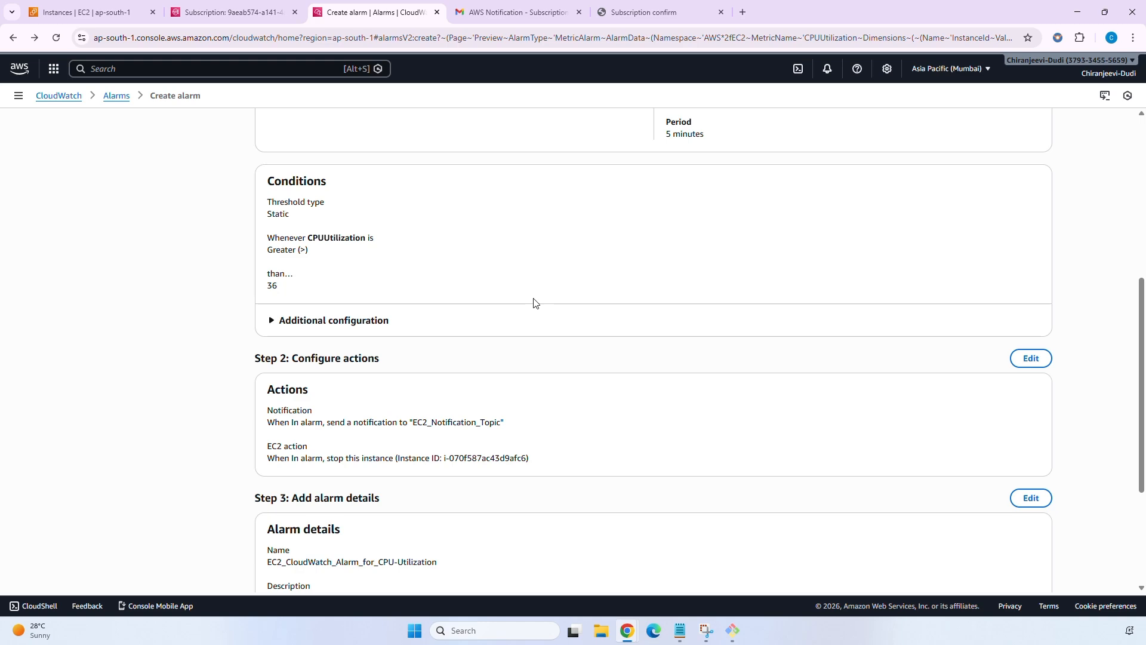
{"action": "scroll", "coordinate": [534, 303], "scroll_direction": "up", "scroll_amount": 1}
{"action": "scroll", "coordinate": [534, 303], "scroll_direction": "up", "scroll_amount": 5}
{"action": "scroll", "coordinate": [533, 302], "scroll_direction": "down", "scroll_amount": 4}
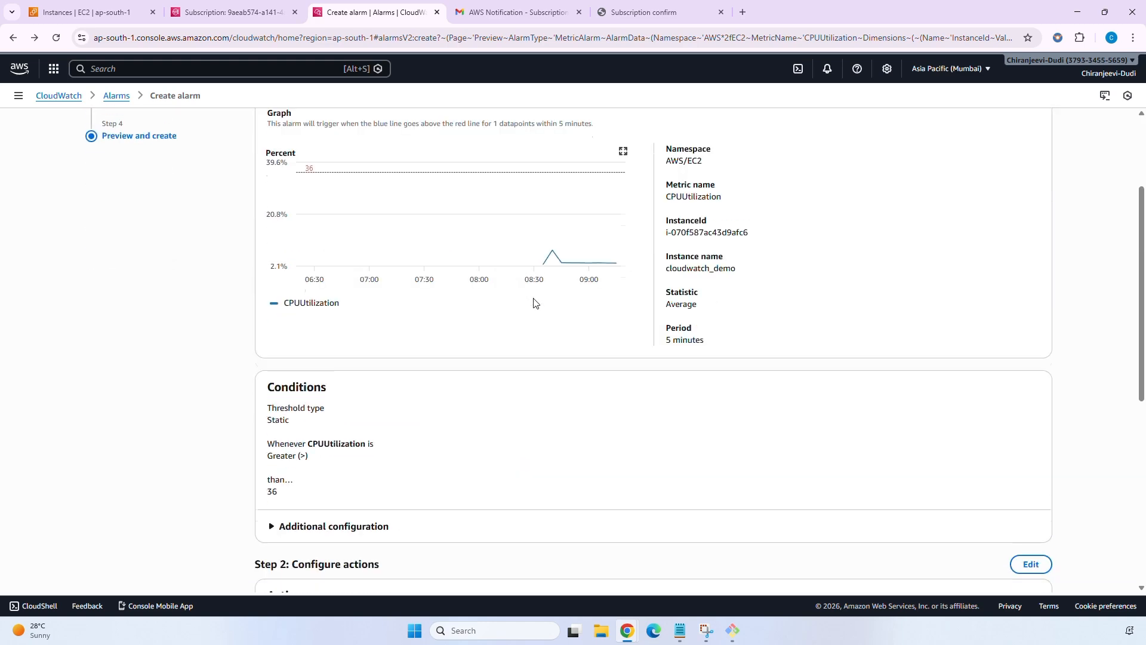
{"action": "scroll", "coordinate": [534, 302], "scroll_direction": "down", "scroll_amount": 3}
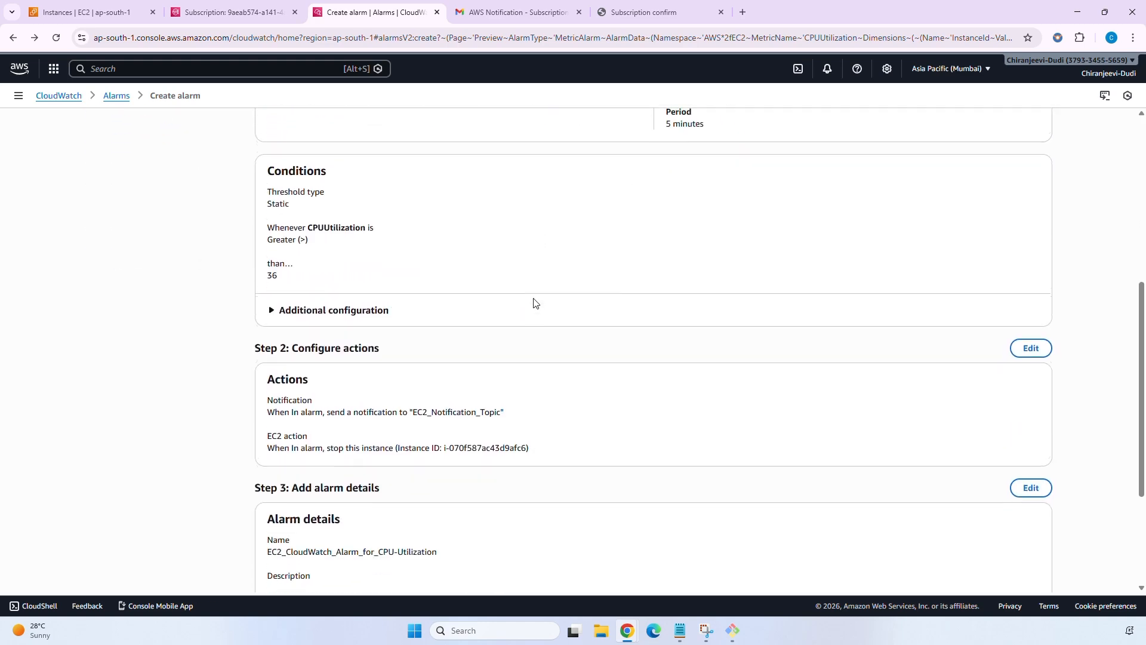
{"action": "scroll", "coordinate": [534, 302], "scroll_direction": "down", "scroll_amount": 3}
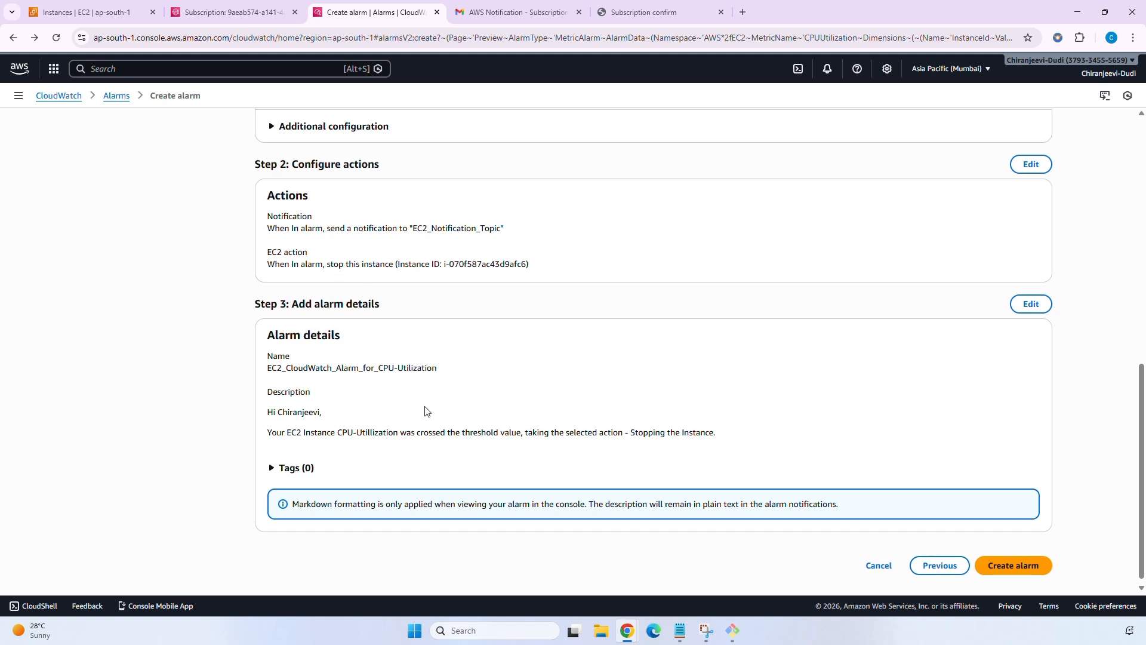
{"action": "scroll", "coordinate": [507, 418], "scroll_direction": "down", "scroll_amount": 1}
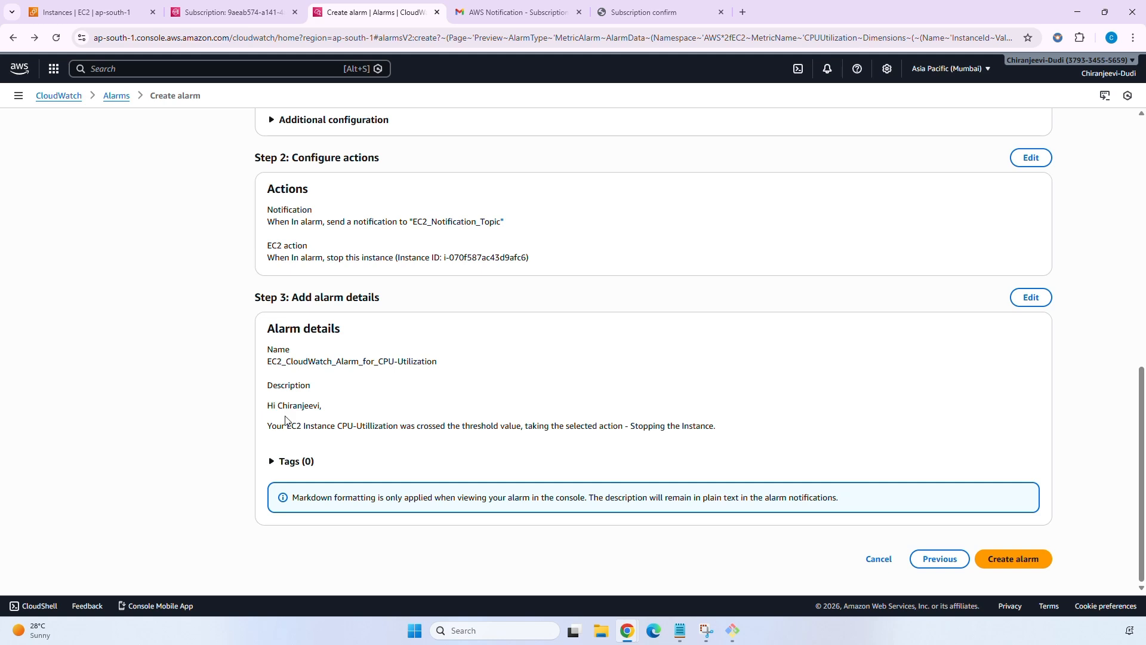
Create the alarm, then return to the EC2 instances tab and the SSH terminal.
{"action": "left_click", "coordinate": [1008, 552]}
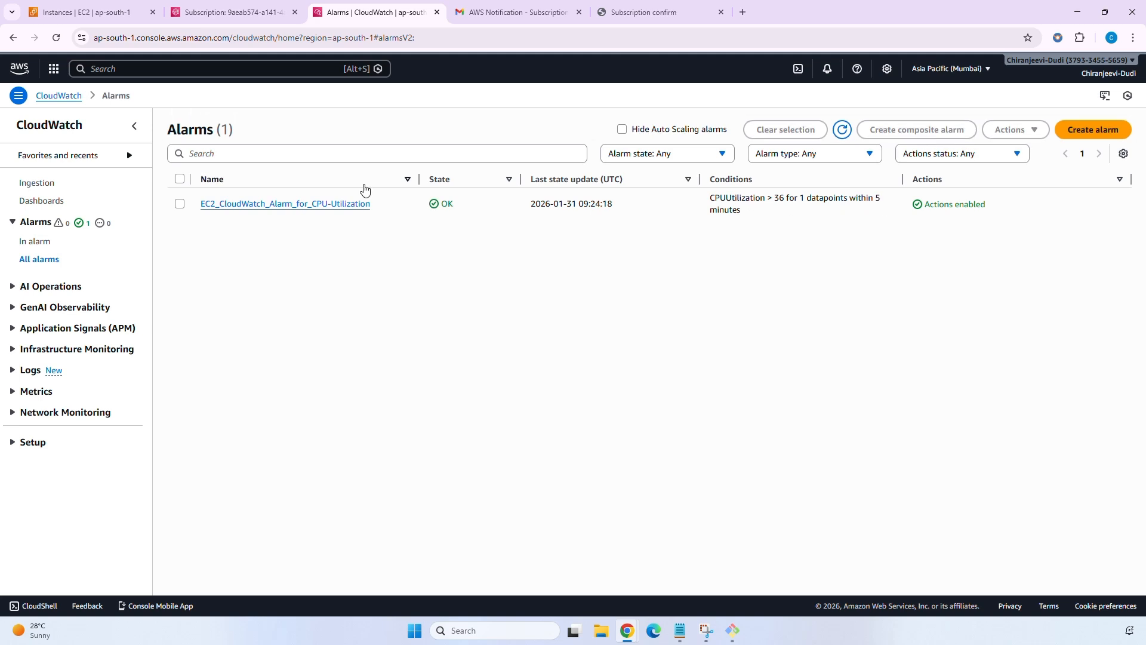
{"action": "left_click", "coordinate": [103, 13]}
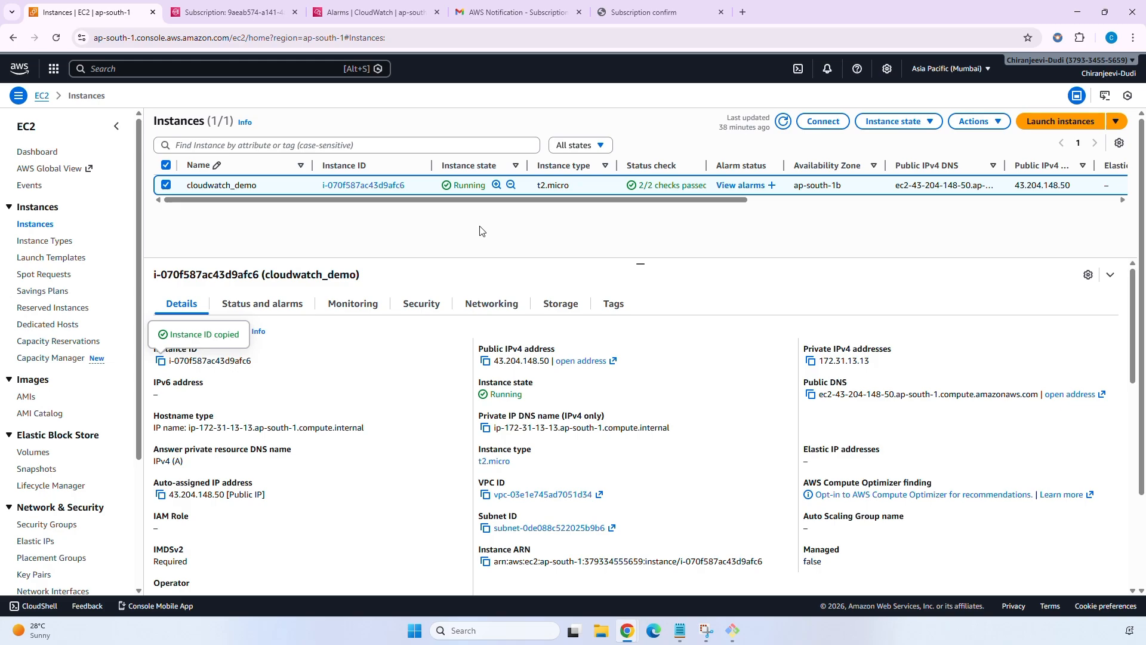
{"action": "left_click", "coordinate": [733, 630]}
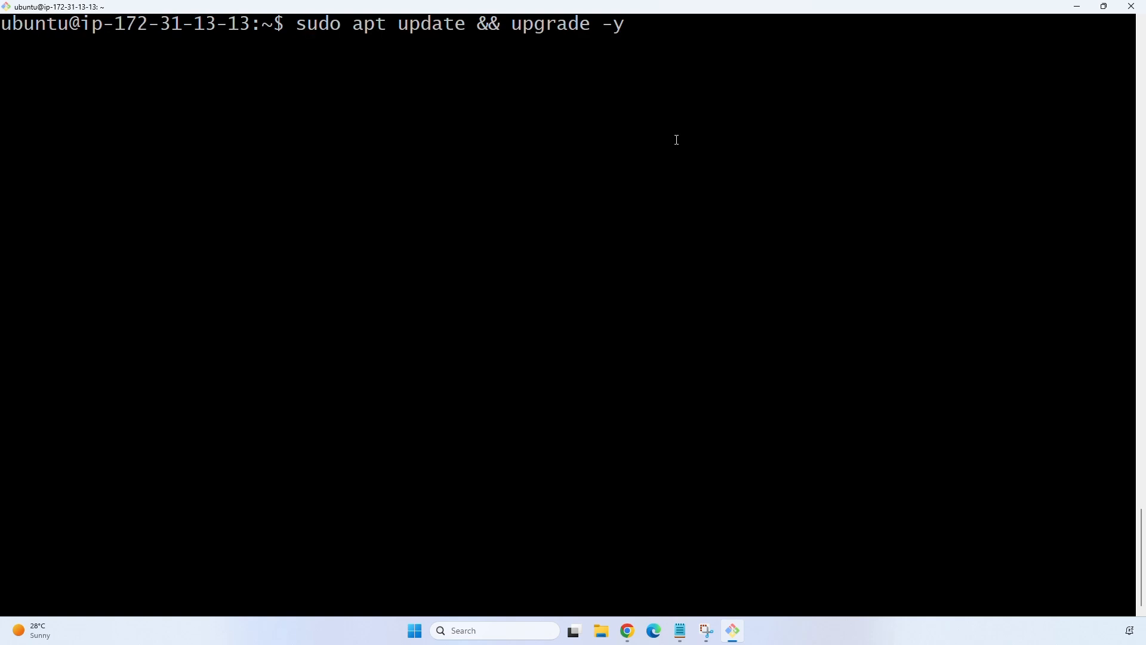
Run 'sudo apt update && upgrade -y', clear the terminal, and begin typing the 'yes >' command.
{"action": "scroll", "coordinate": [676, 140], "scroll_direction": "up", "scroll_amount": 2}
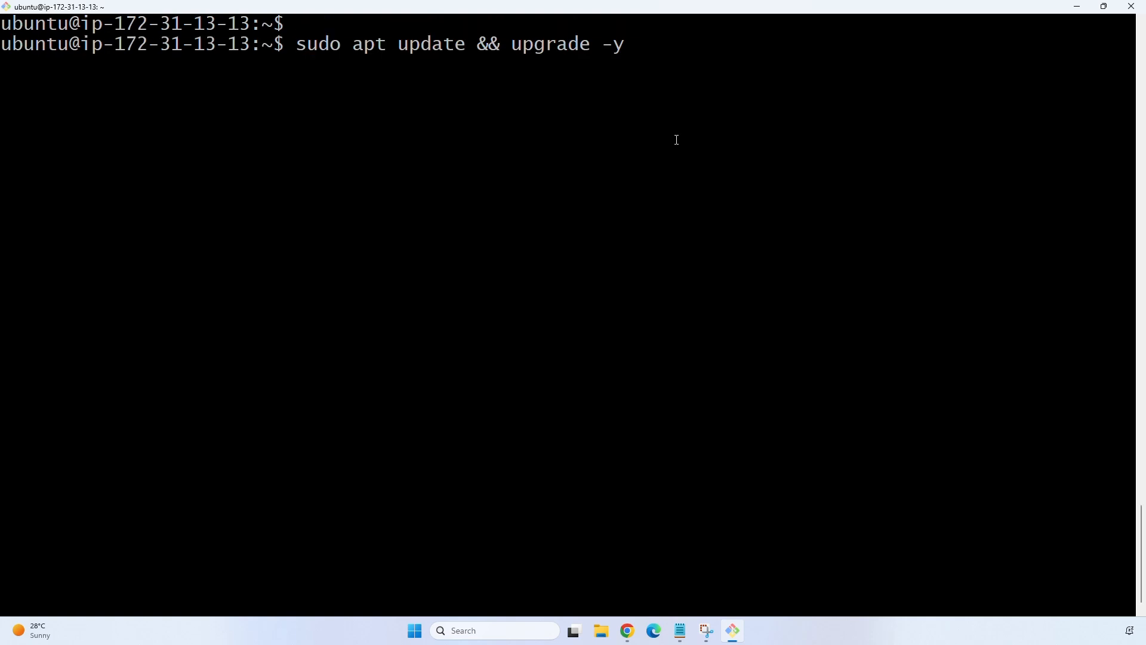
{"action": "scroll", "coordinate": [677, 140], "scroll_direction": "down", "scroll_amount": 2}
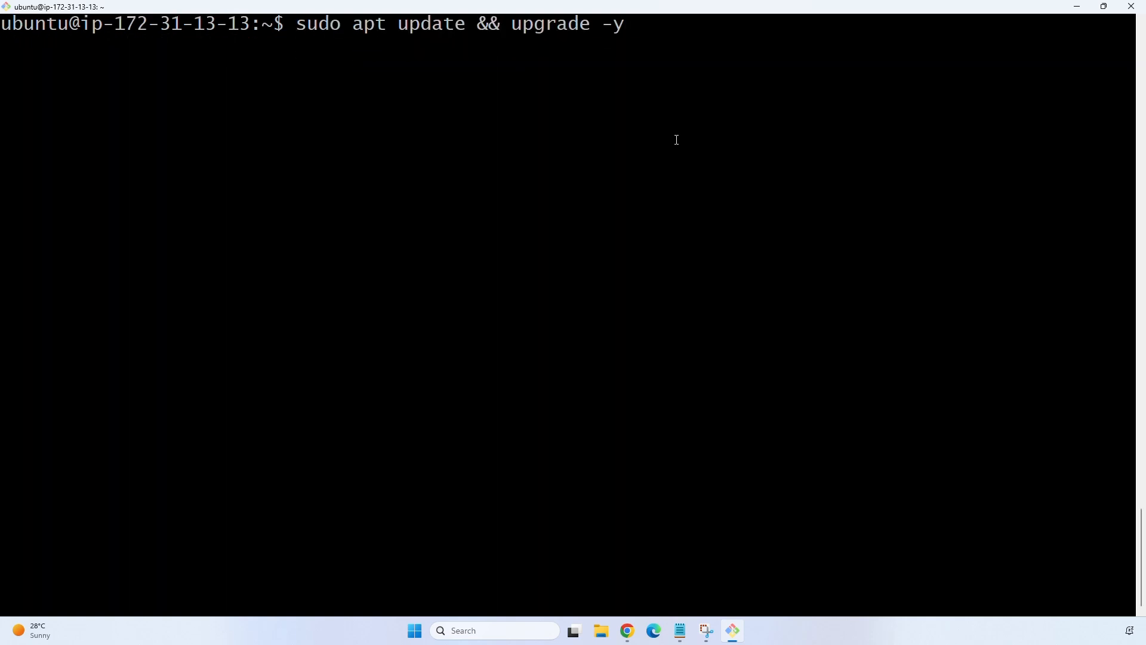
{"action": "key", "text": "Return"}
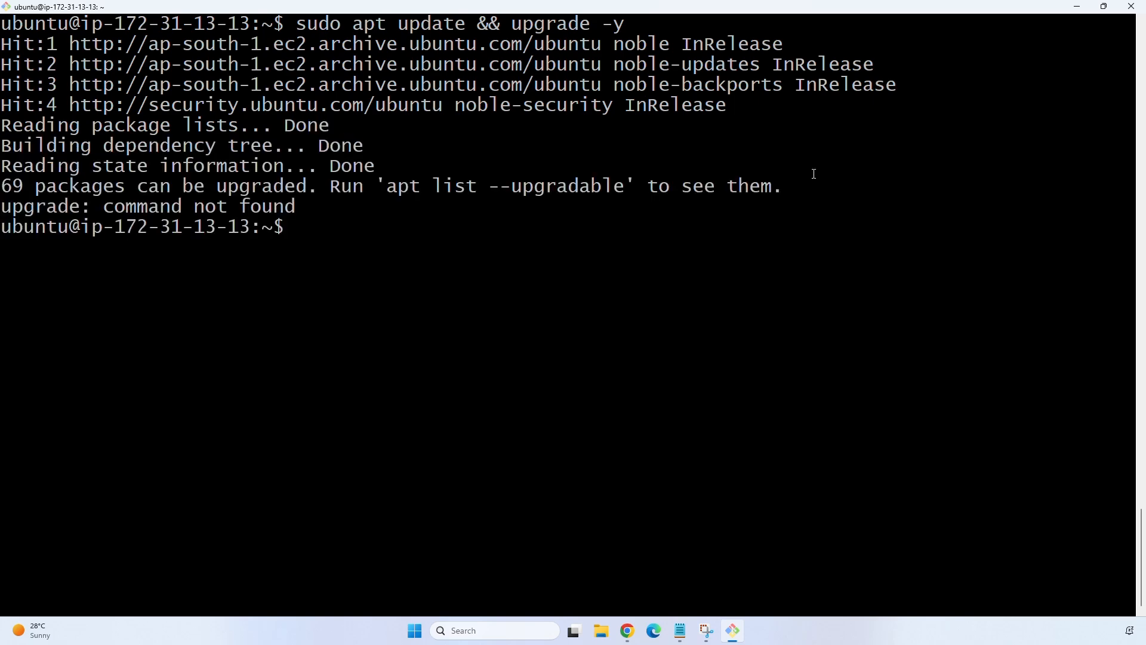
{"action": "key", "text": "Return"}
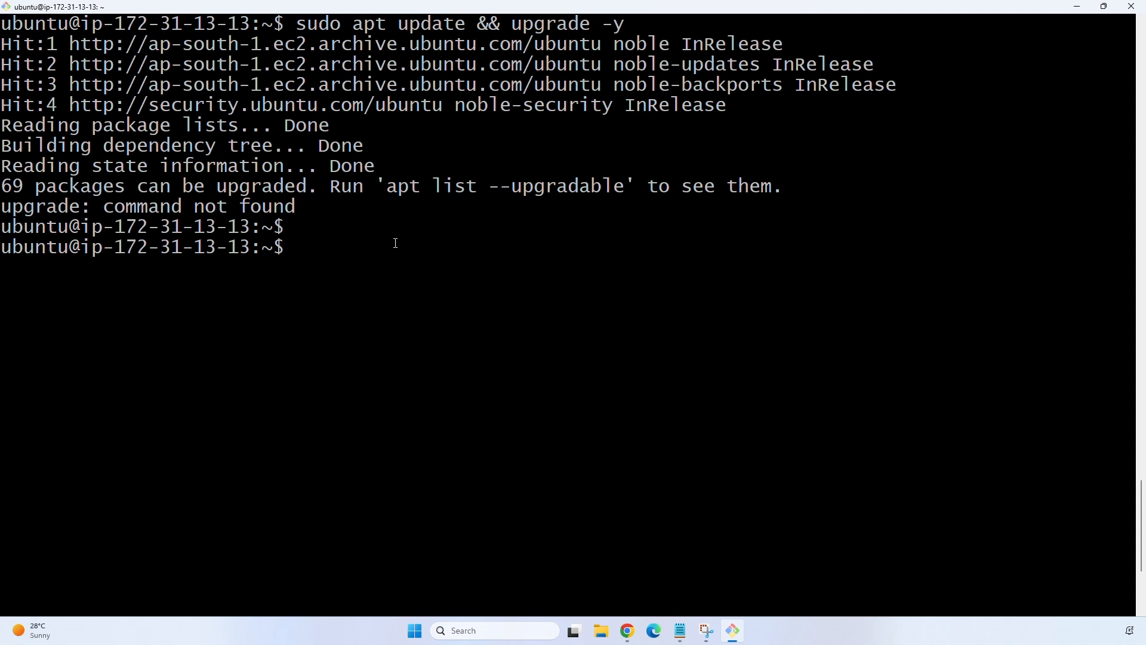
{"action": "key", "text": "ctrl+l"}
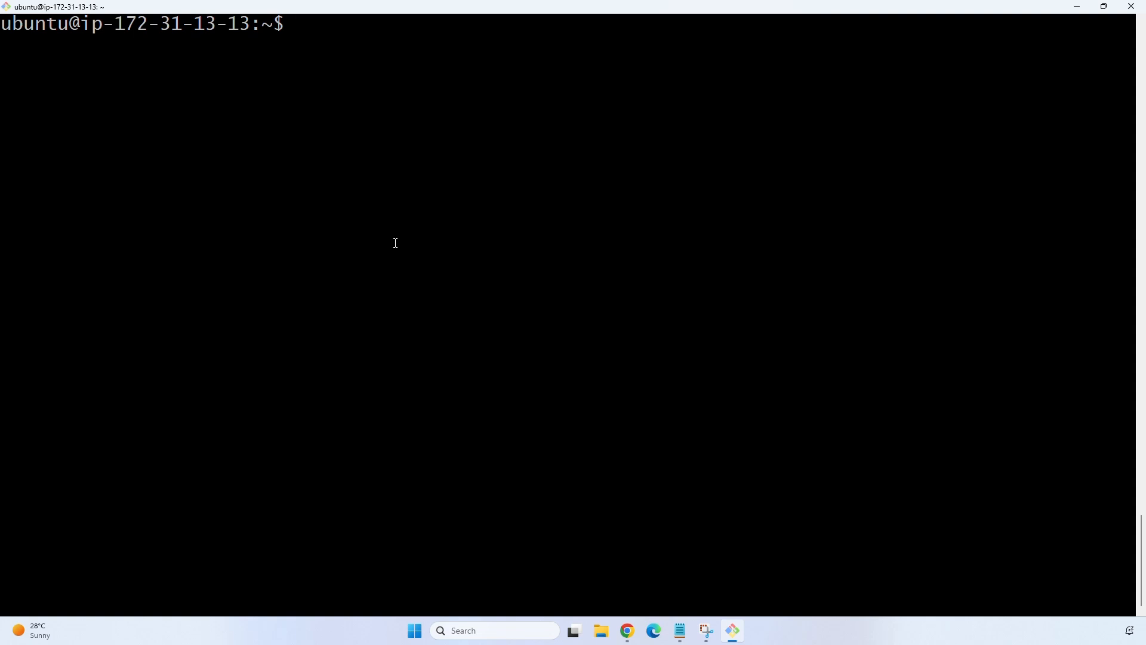
{"action": "type", "text": "yes > /dev/nu"}
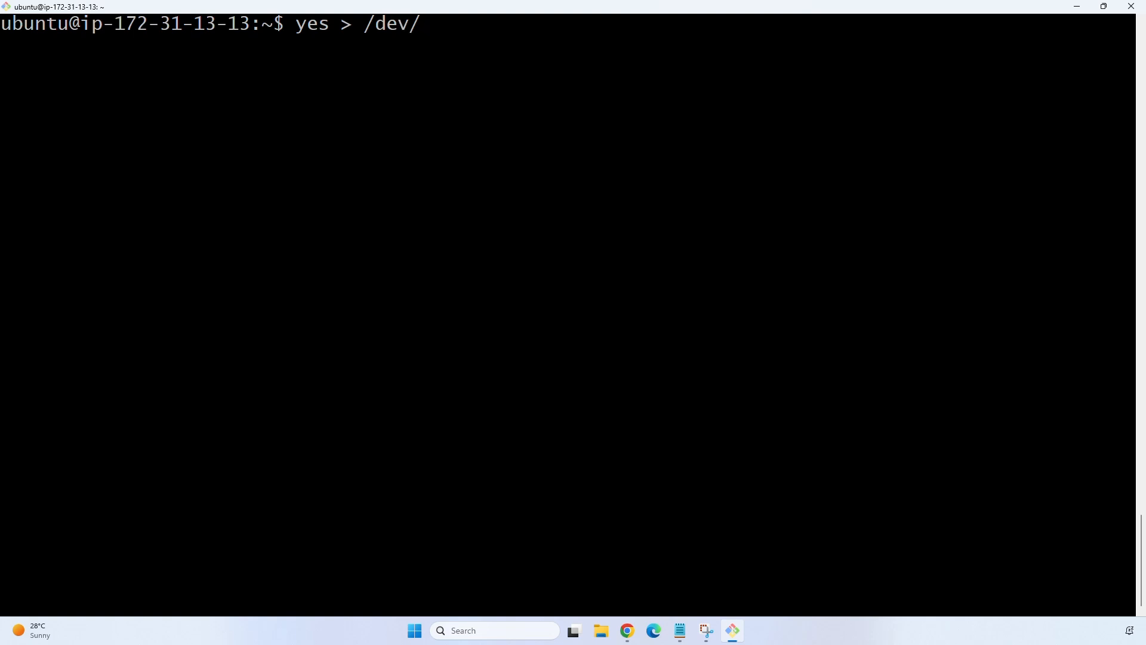
Run 'yes > /dev/null &' in the background as job 1831, then bring the EC2 console forward.
{"action": "type", "text": "ll &"}
{"action": "key", "text": "Return"}
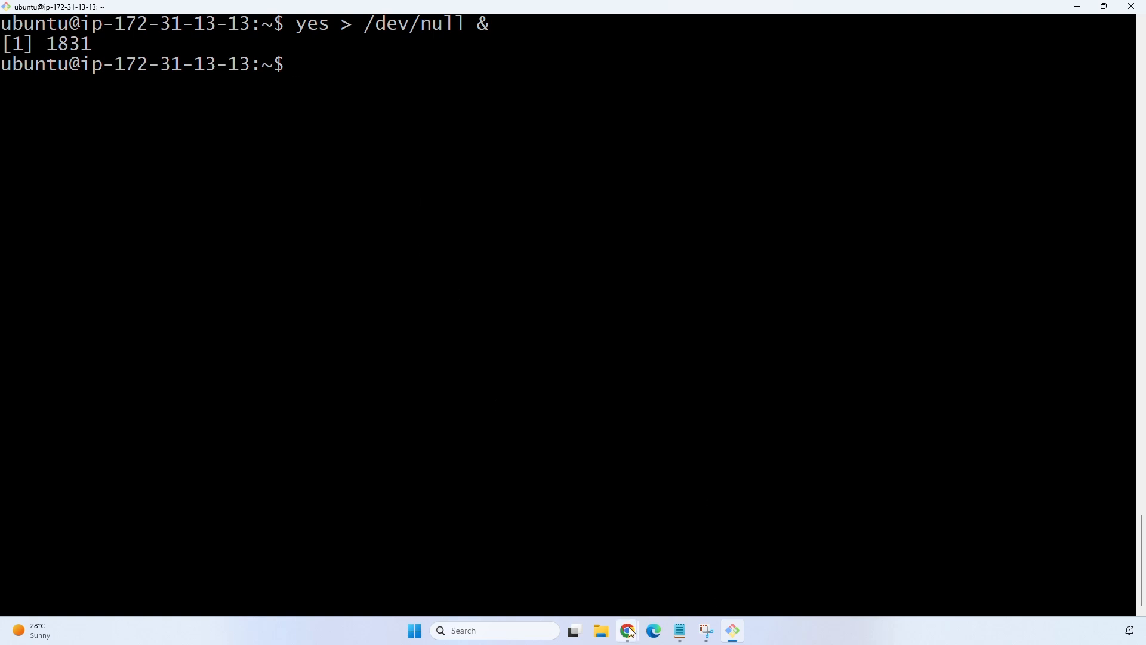
{"action": "mouse_move", "coordinate": [627, 631]}
{"action": "left_click", "coordinate": [736, 584]}
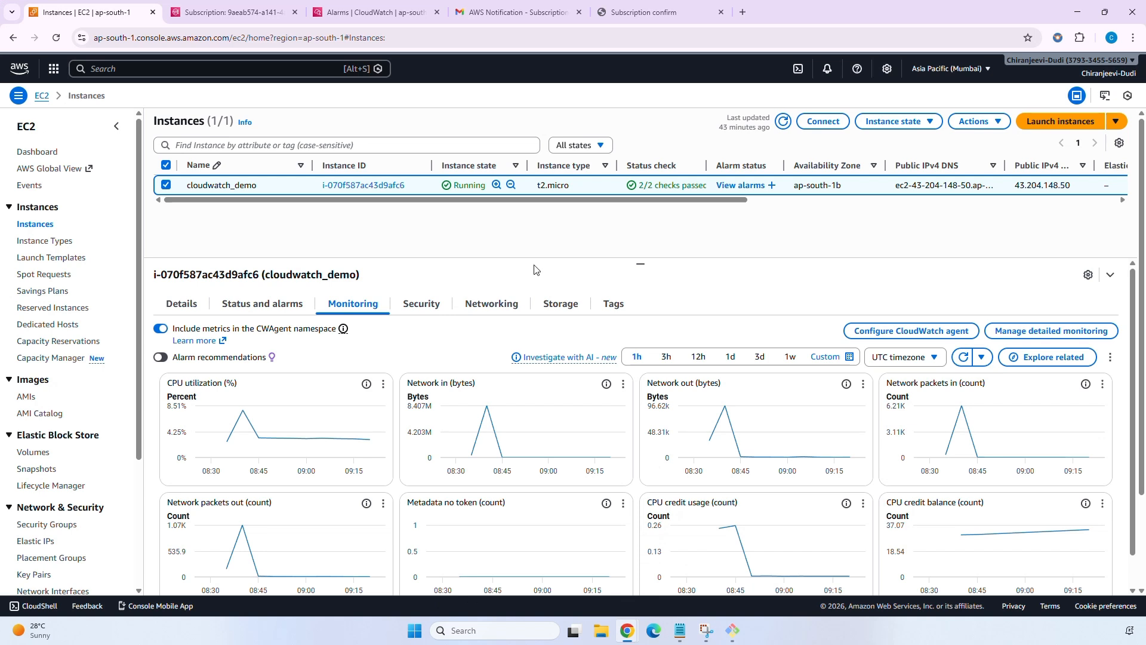
Refresh the cloudwatch_demo instance's monitoring graphs twice.
{"action": "left_click", "coordinate": [965, 357]}
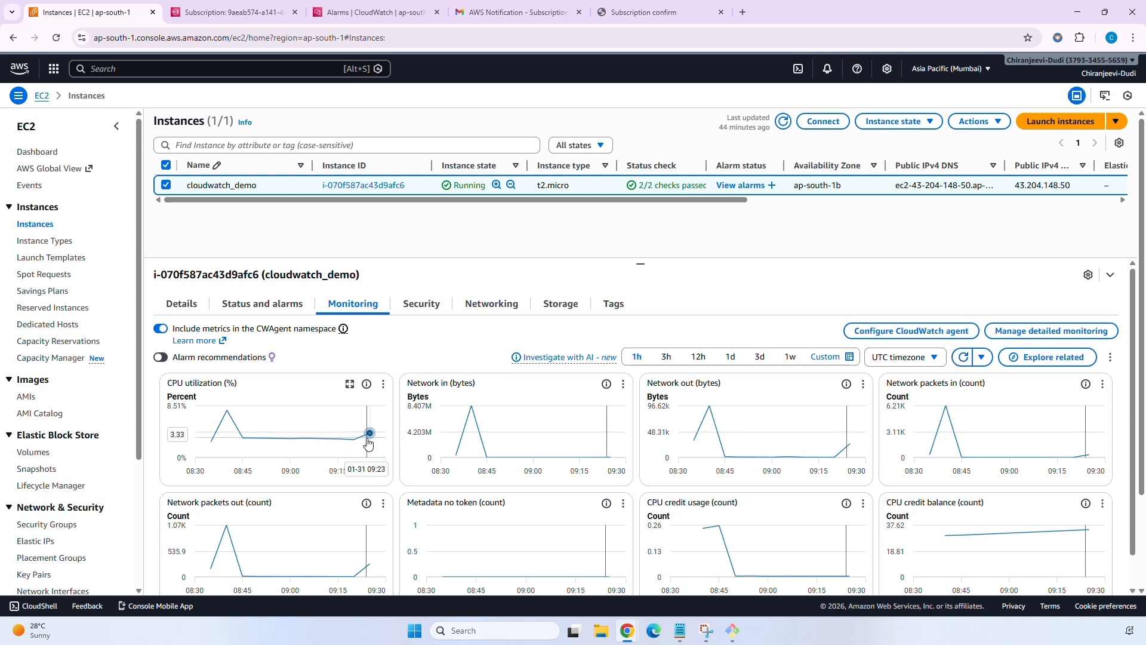
{"action": "mouse_move", "coordinate": [373, 445]}
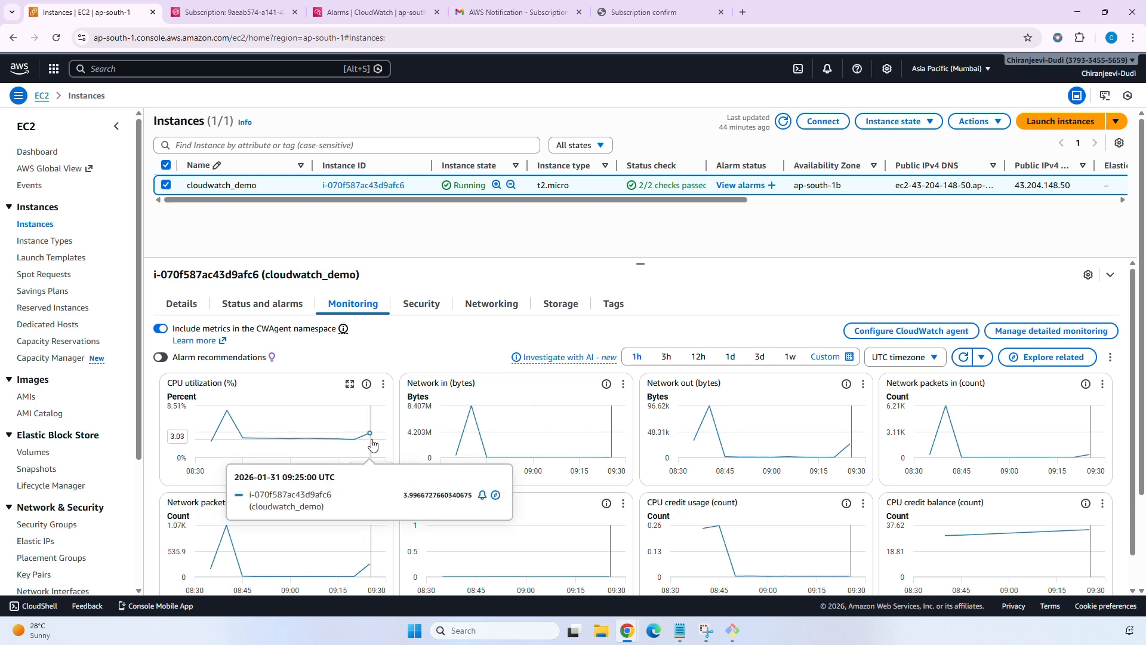
{"action": "left_click", "coordinate": [963, 357]}
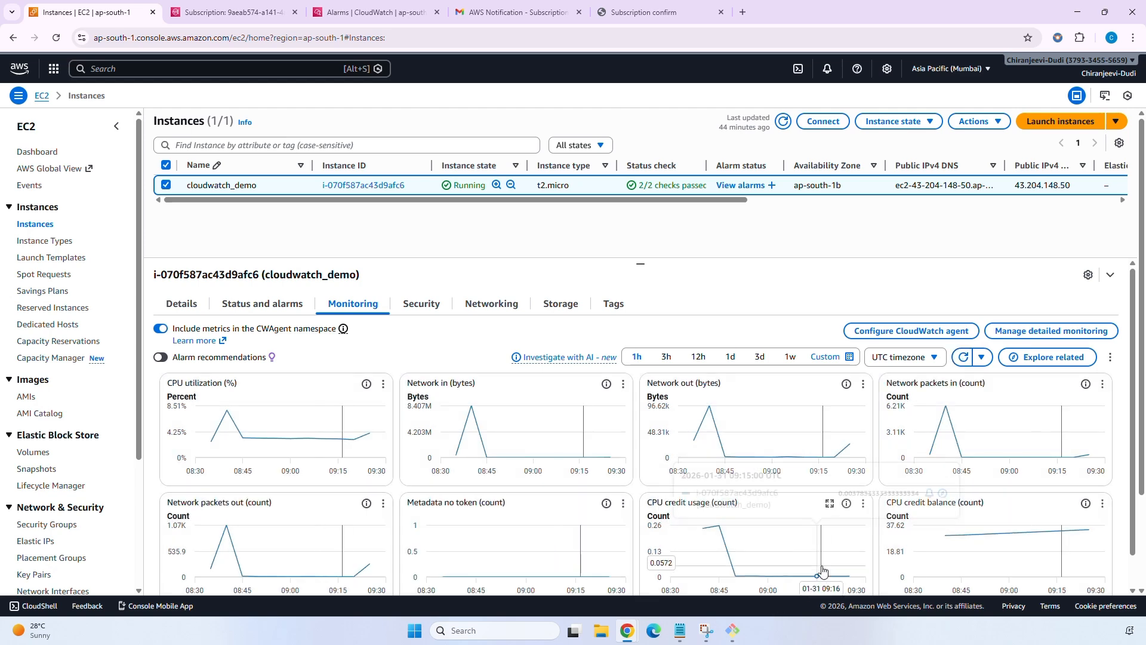
Start a second 'yes > /dev/null &' load (job 1832) and refresh the graphs through 09:30.
{"action": "left_click", "coordinate": [734, 631]}
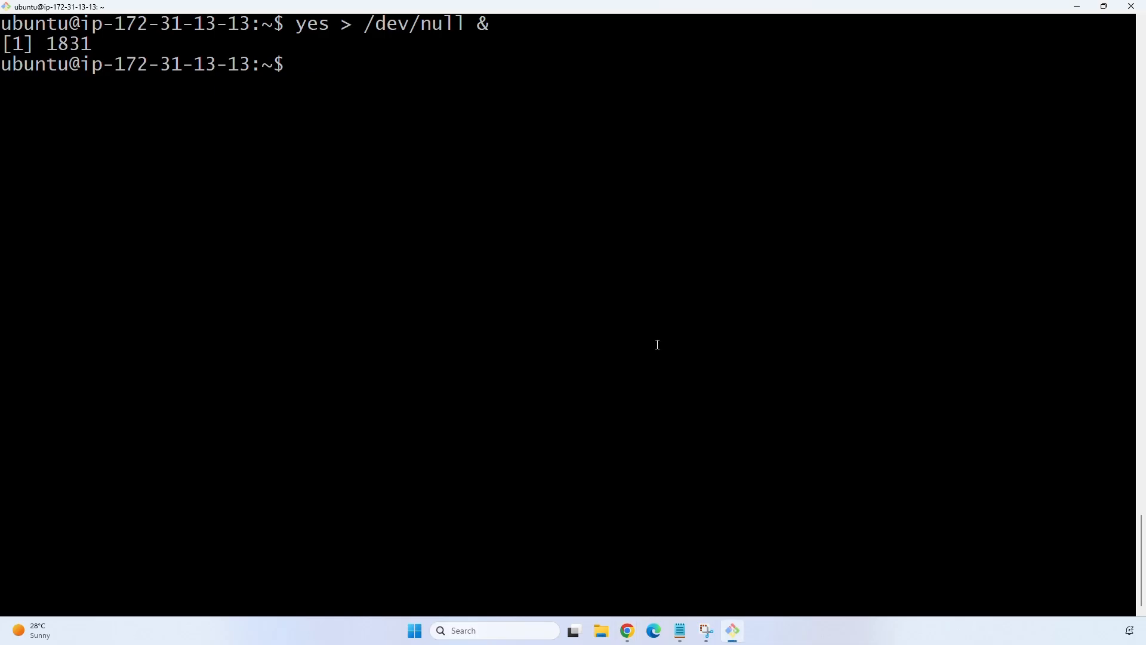
{"action": "key", "text": "Up"}
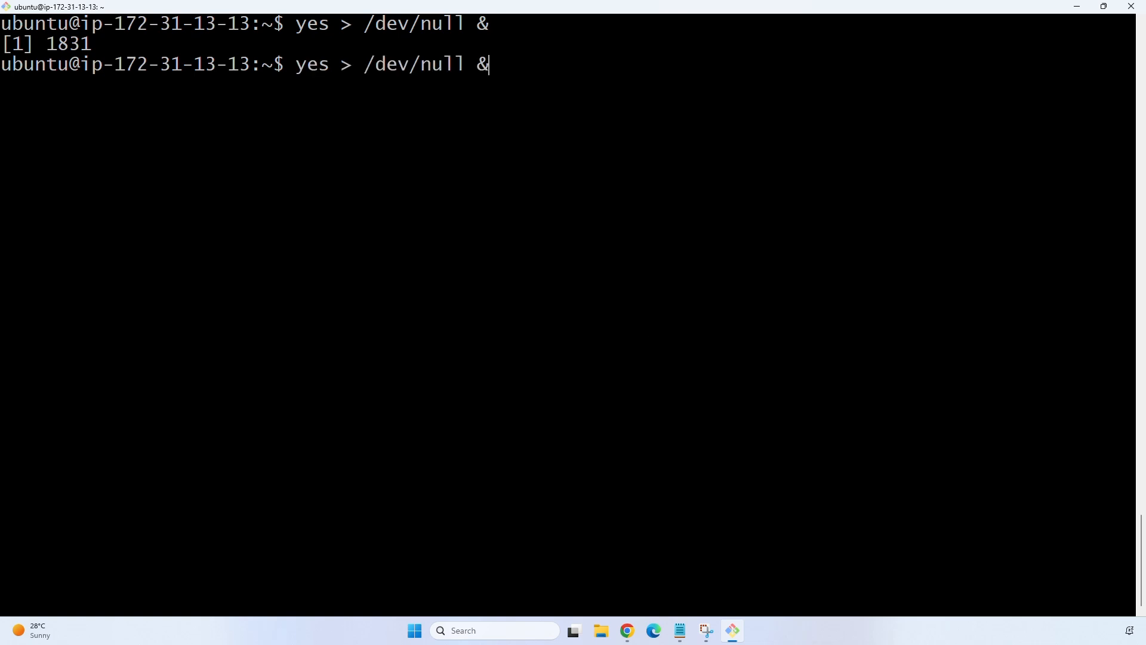
{"action": "key", "text": "Return"}
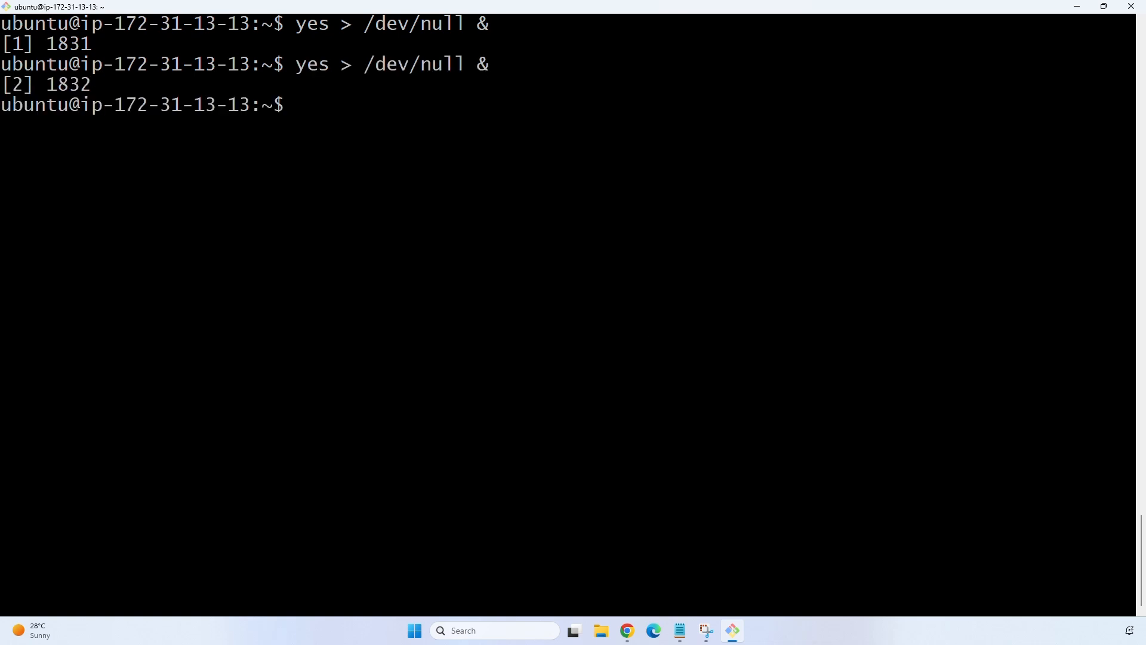
{"action": "key", "text": "alt+Tab"}
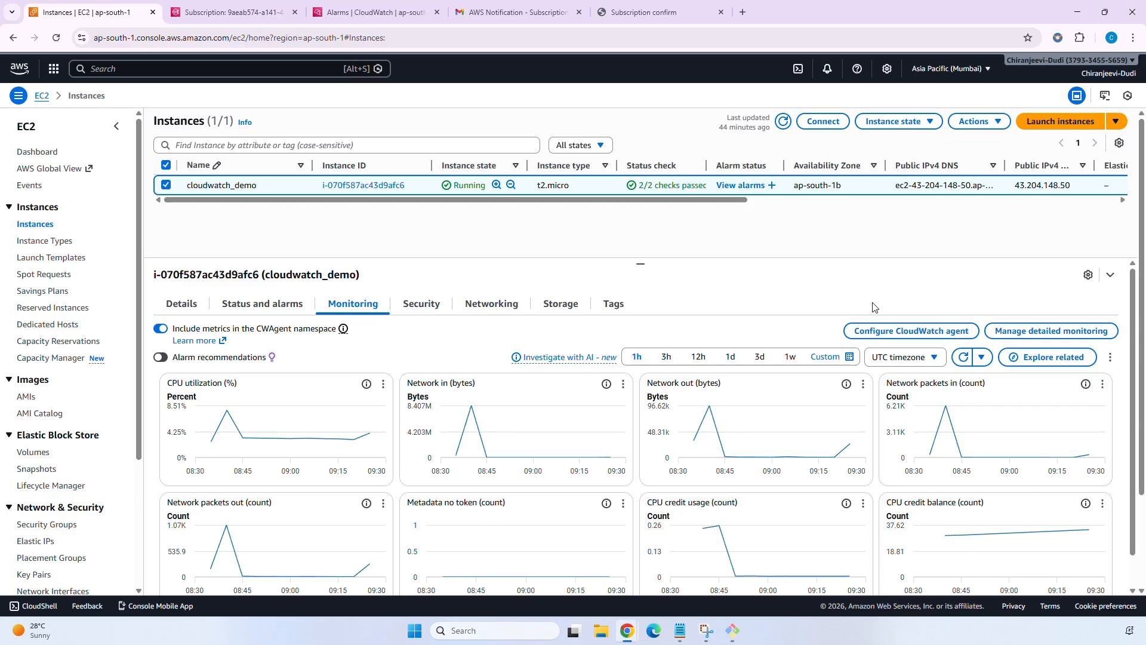
{"action": "left_click", "coordinate": [961, 357]}
Inspect the enlarged CPU utilization chart over the last 5 minutes, then close it.
{"action": "scroll", "coordinate": [807, 289], "scroll_direction": "down", "scroll_amount": 1}
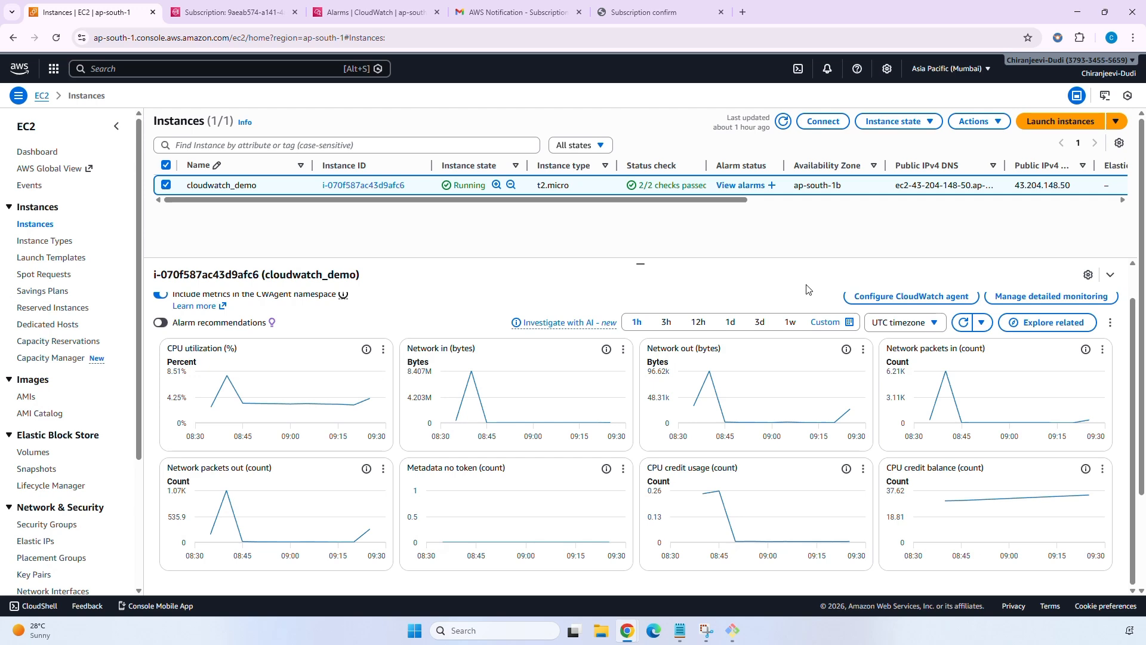
{"action": "scroll", "coordinate": [805, 290], "scroll_direction": "up", "scroll_amount": 1}
{"action": "scroll", "coordinate": [803, 291], "scroll_direction": "down", "scroll_amount": 1}
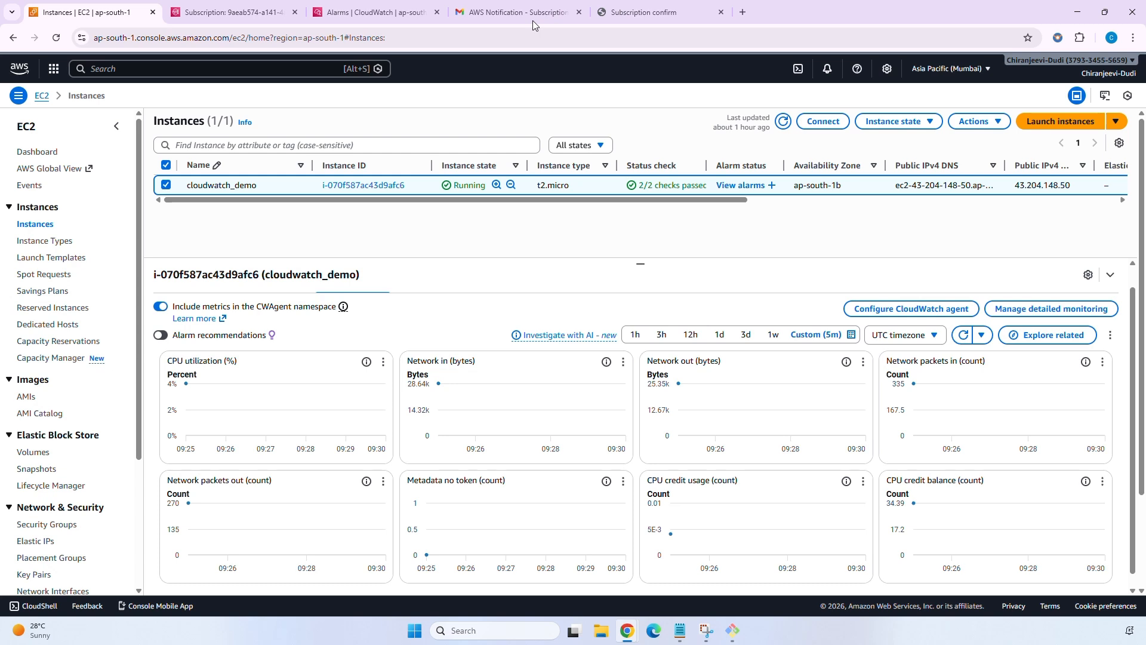
{"action": "scroll", "coordinate": [352, 386], "scroll_direction": "up", "scroll_amount": 1}
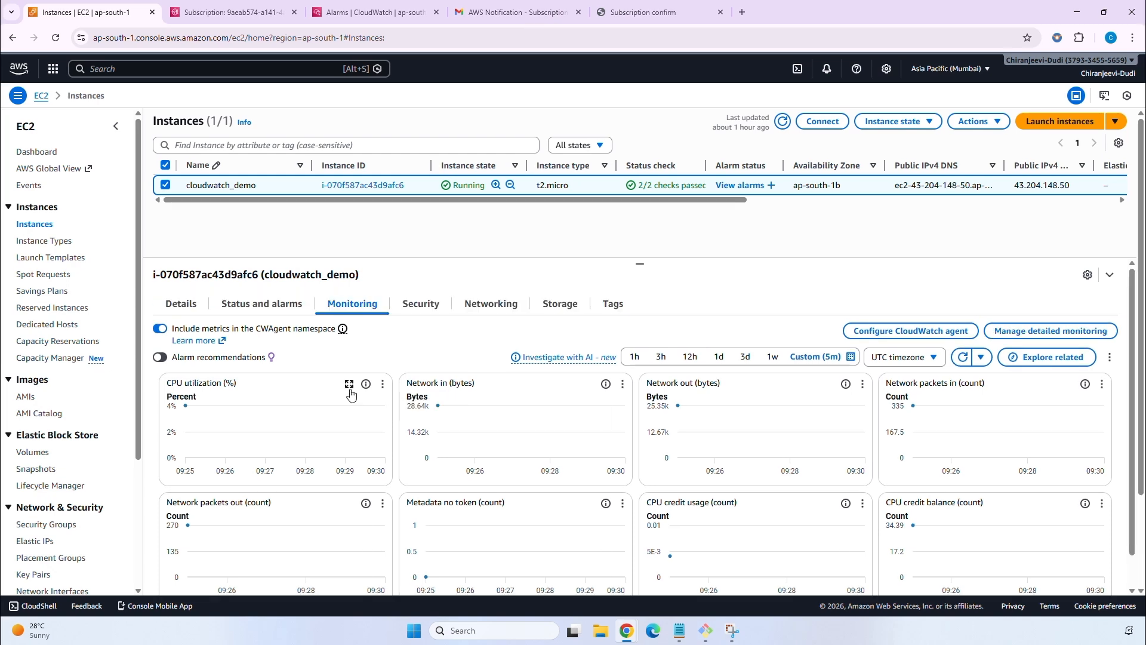
{"action": "left_click", "coordinate": [349, 384]}
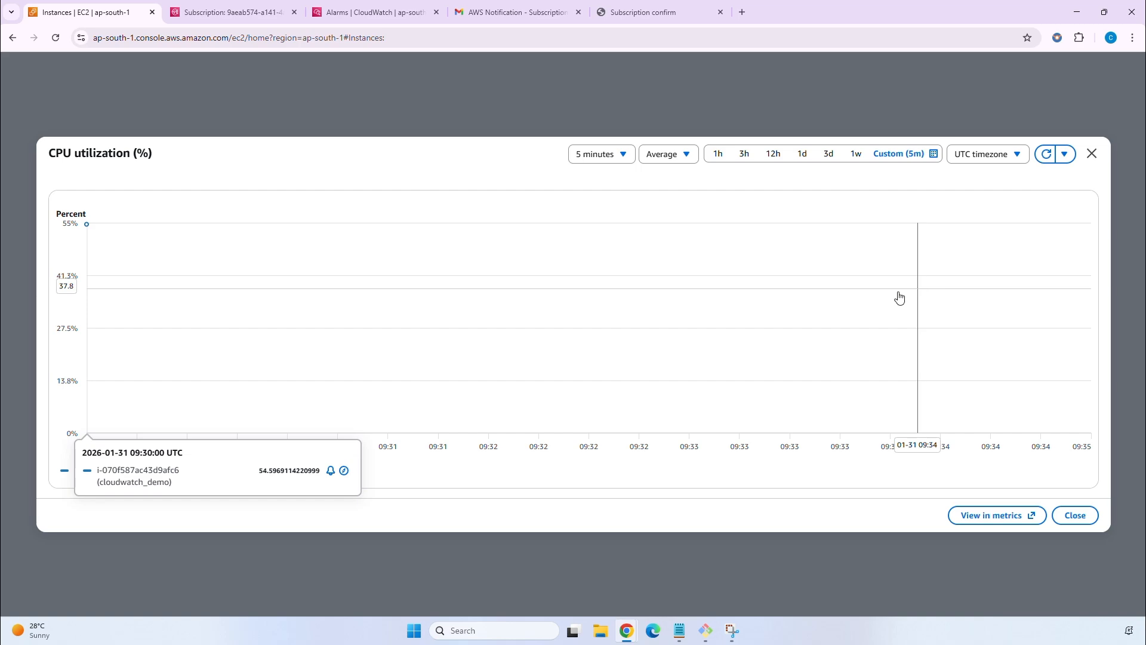
{"action": "key", "text": "Escape"}
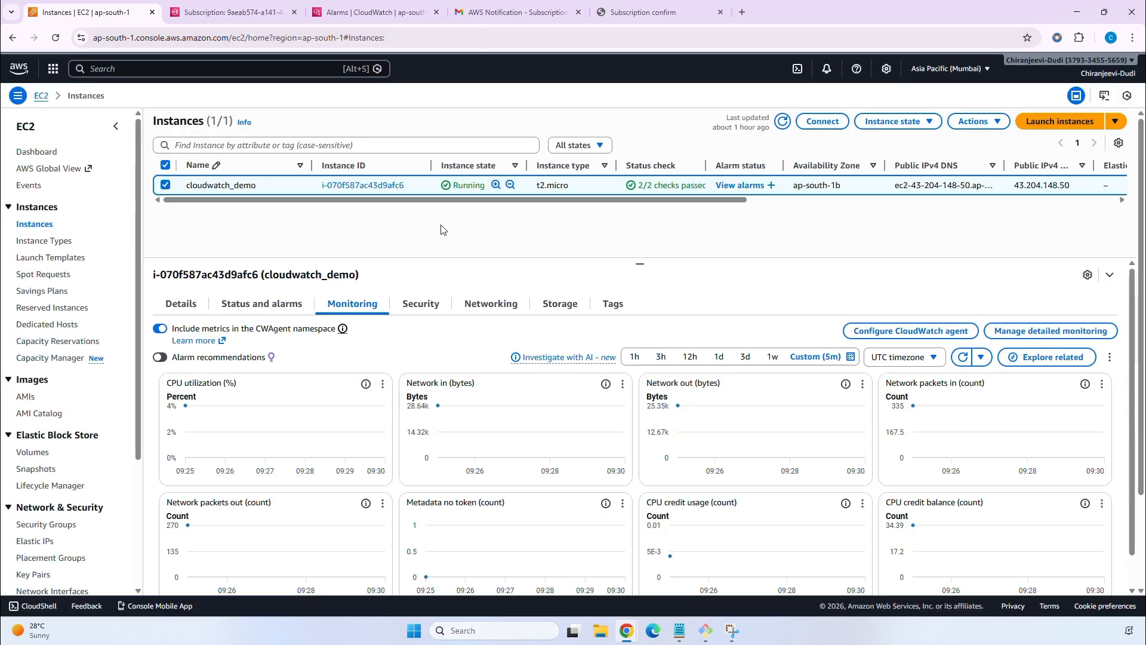
Open the CloudWatch ALARM email from the Gmail inbox.
{"action": "left_click", "coordinate": [478, 16]}
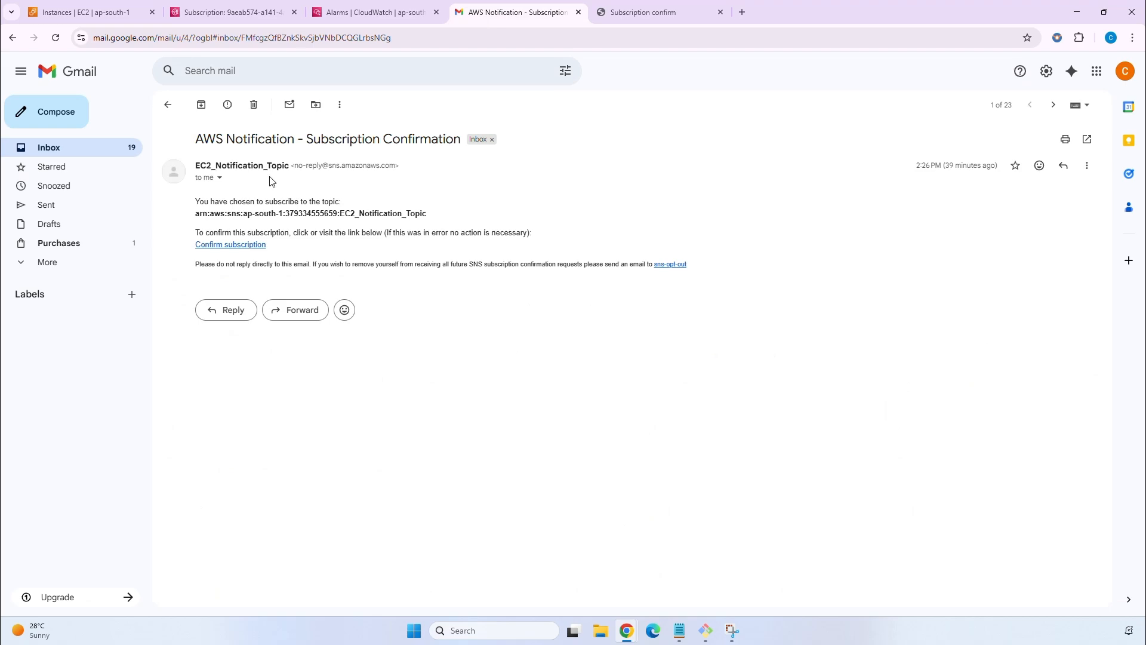
{"action": "left_click", "coordinate": [168, 104]}
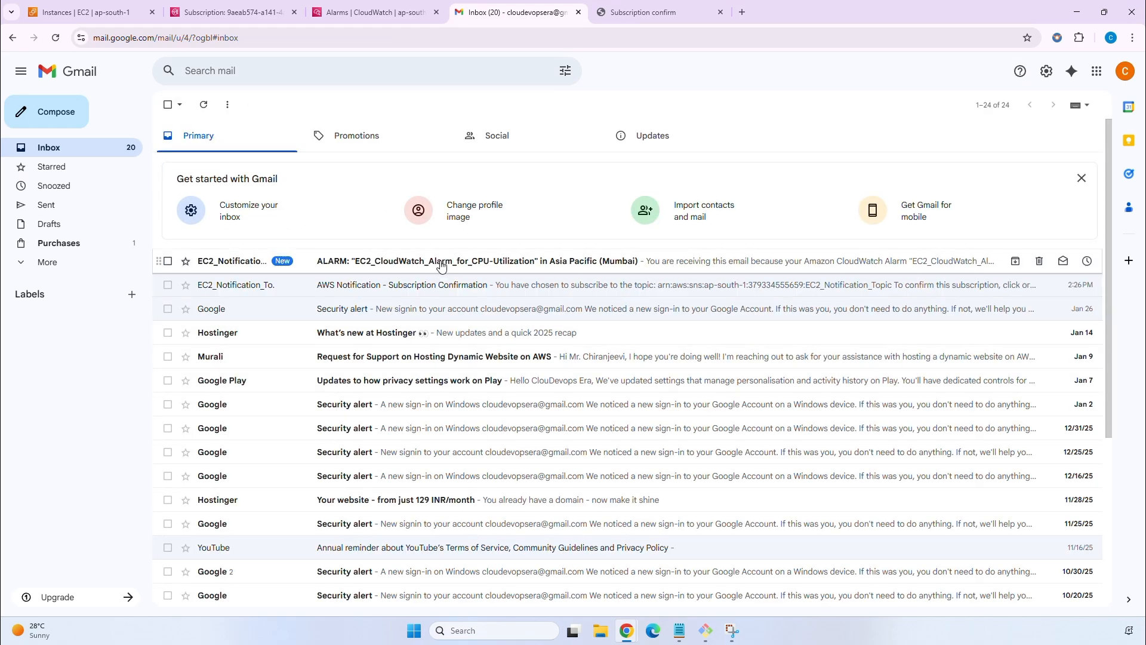
{"action": "left_click", "coordinate": [478, 261]}
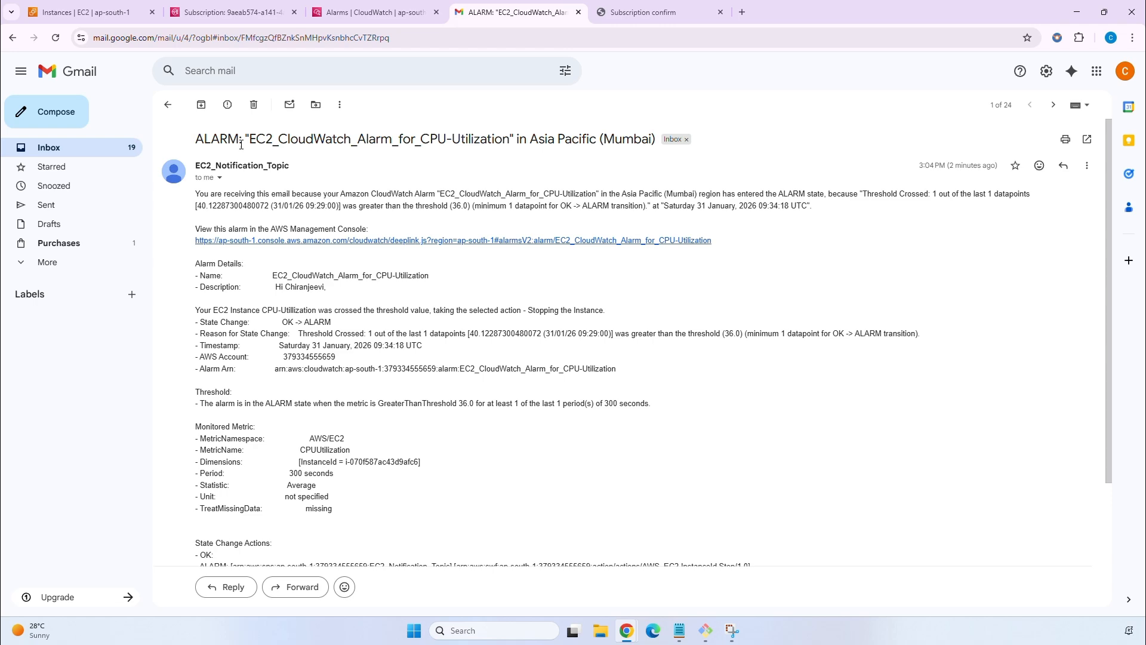
Highlight the alarm description and the state-change reason showing CPU crossed the 36.0 threshold.
{"action": "scroll", "coordinate": [315, 148], "scroll_direction": "down", "scroll_amount": 2}
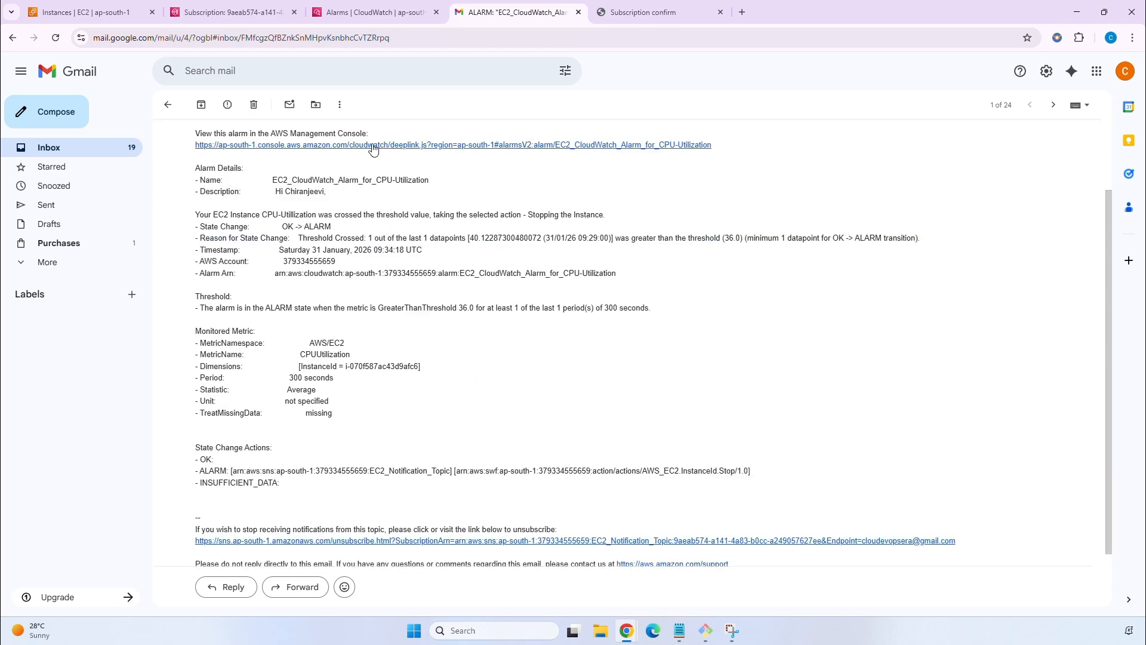
{"action": "left_click_drag", "start_coordinate": [302, 185], "coordinate": [668, 220]}
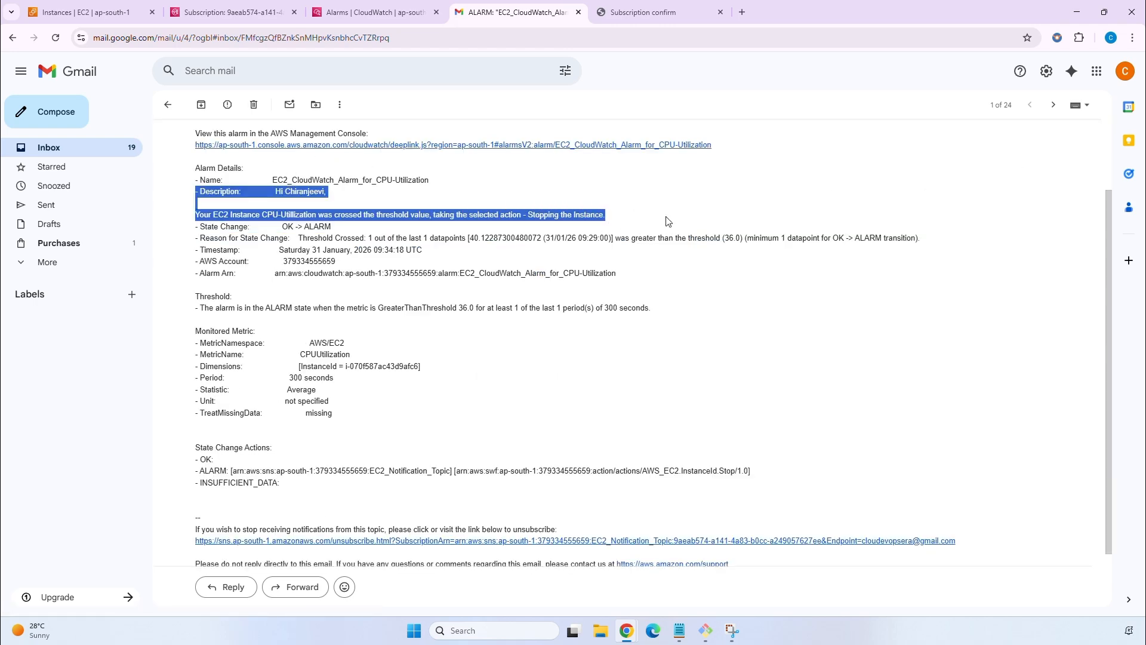
{"action": "left_click", "coordinate": [610, 240]}
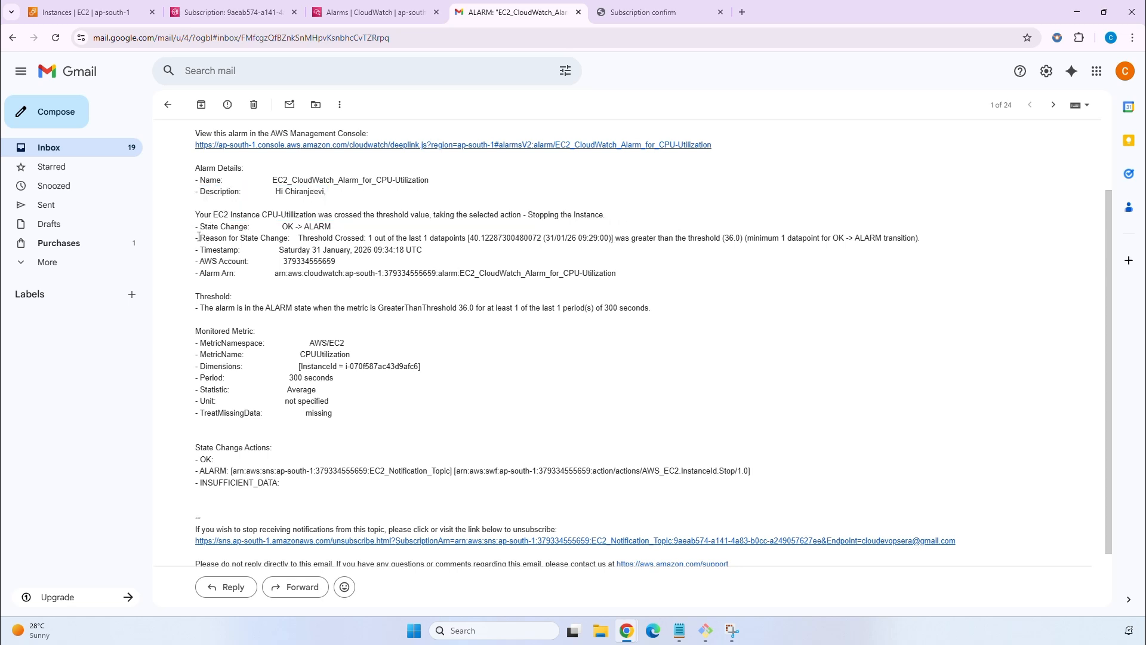
{"action": "left_click_drag", "start_coordinate": [202, 239], "coordinate": [550, 242]}
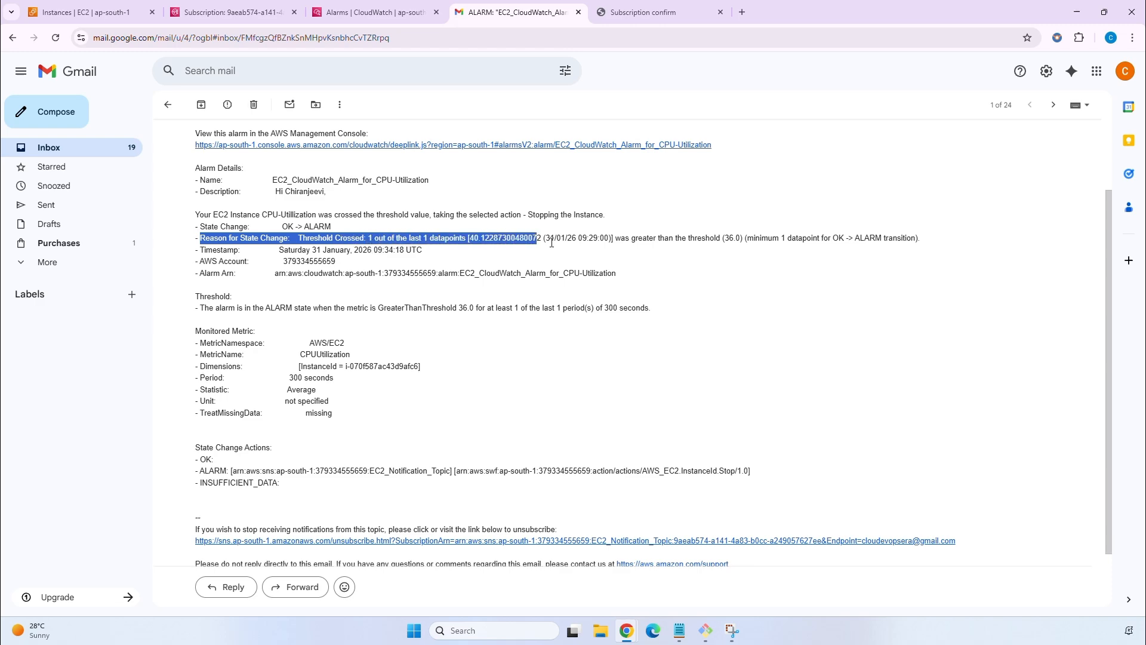
{"action": "left_click", "coordinate": [520, 257]}
{"action": "scroll", "coordinate": [379, 157], "scroll_direction": "down", "scroll_amount": 2}
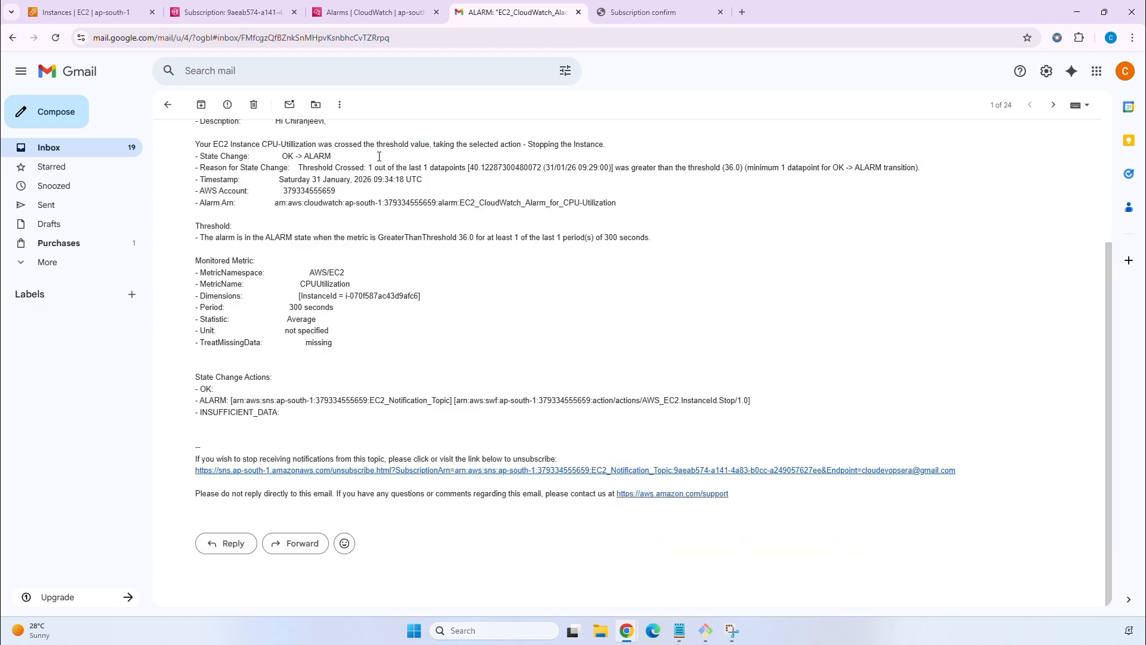
Confirm cloudwatch_demo shows Stopped with its alarm raised, and the CloudWatch alarm shows In alarm.
{"action": "left_click", "coordinate": [119, 12]}
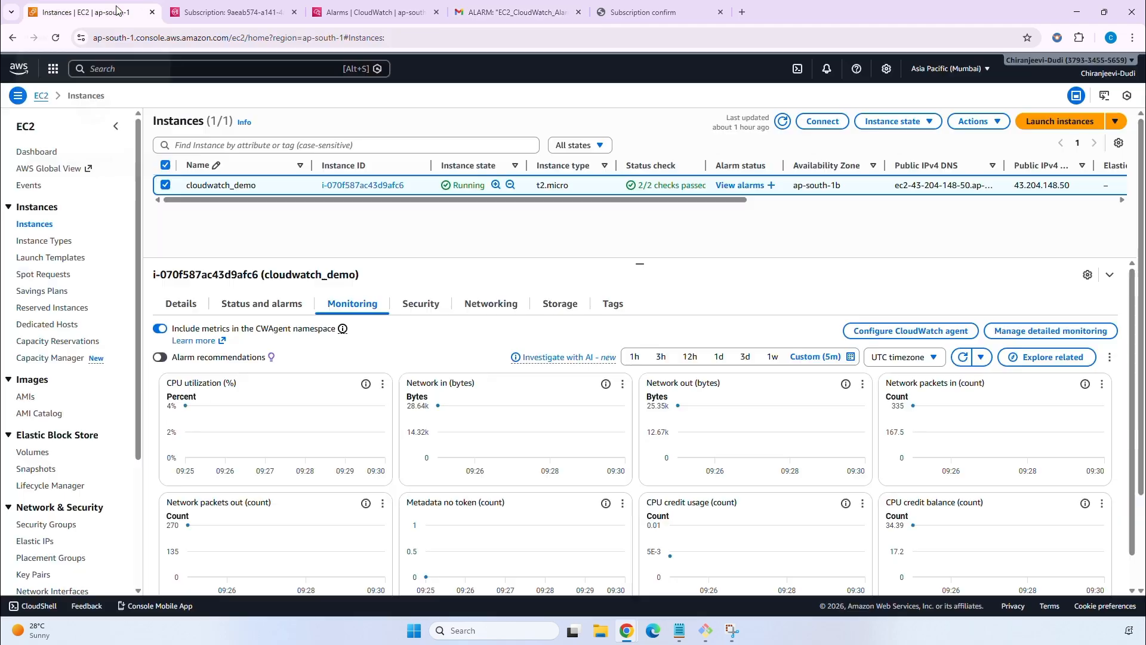
{"action": "left_click", "coordinate": [783, 122]}
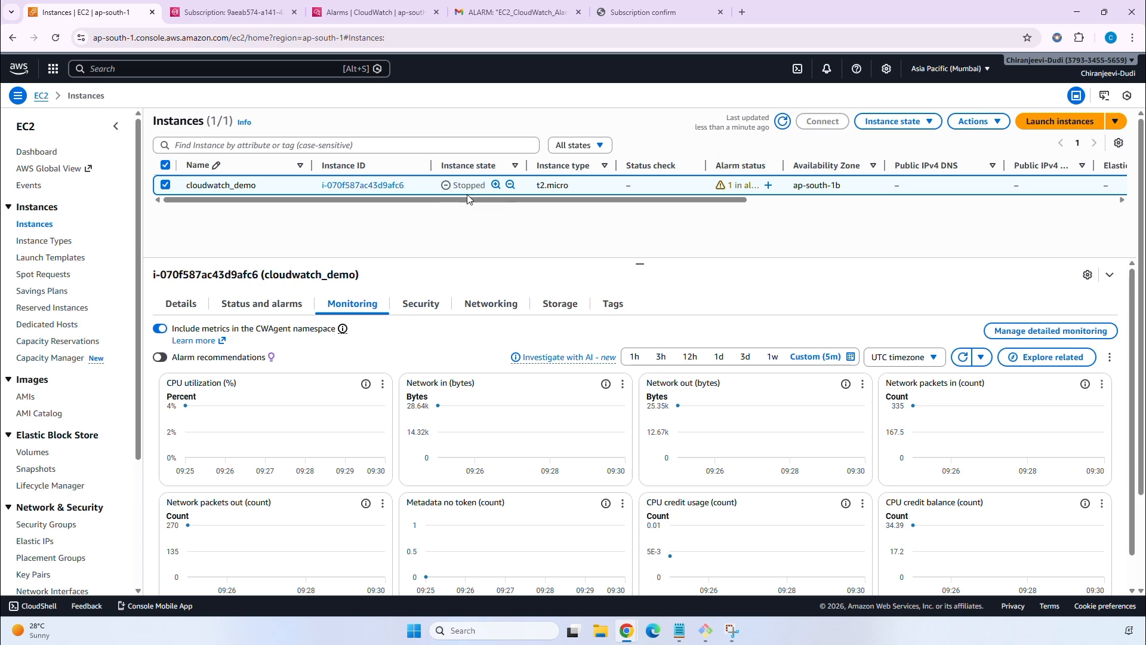
{"action": "scroll", "coordinate": [733, 195], "scroll_direction": "right", "scroll_amount": 2}
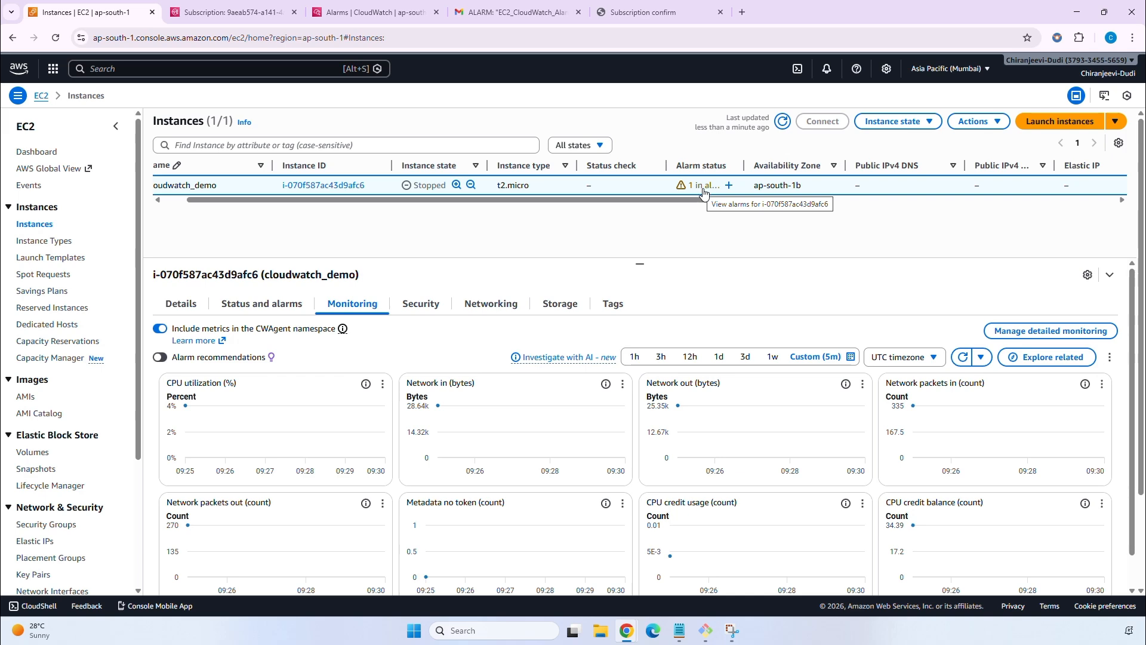
{"action": "left_click", "coordinate": [337, 11]}
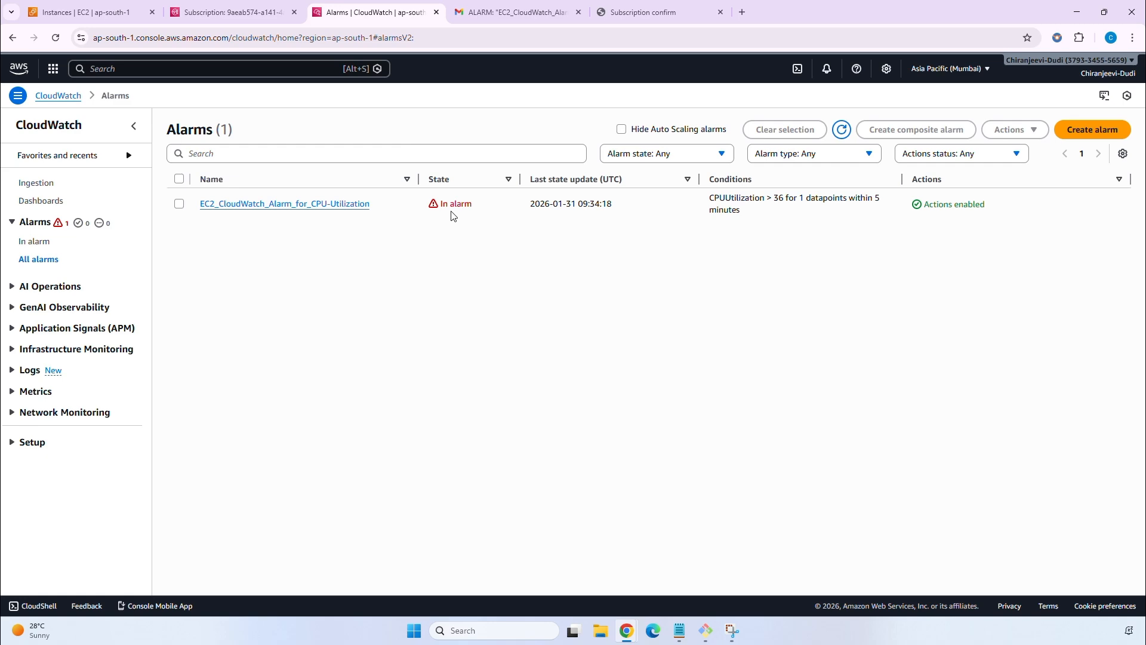
{"action": "key", "text": "ctrl+1"}
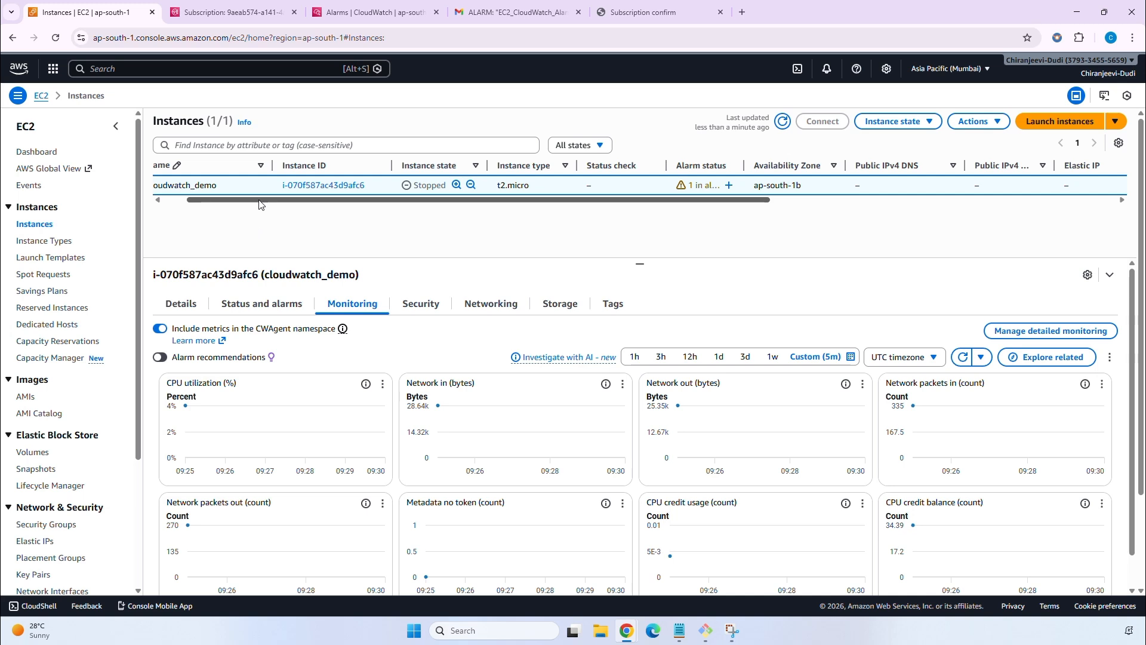
{"action": "left_click_drag", "start_coordinate": [259, 201], "coordinate": [235, 201]}
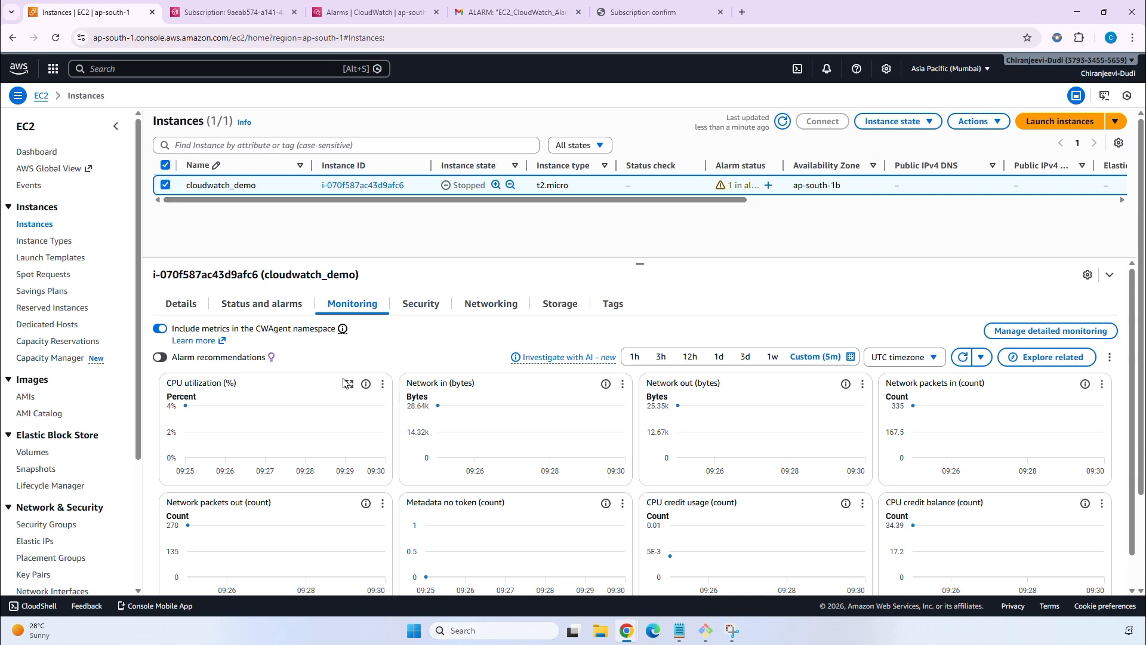
{"action": "left_click", "coordinate": [348, 383]}
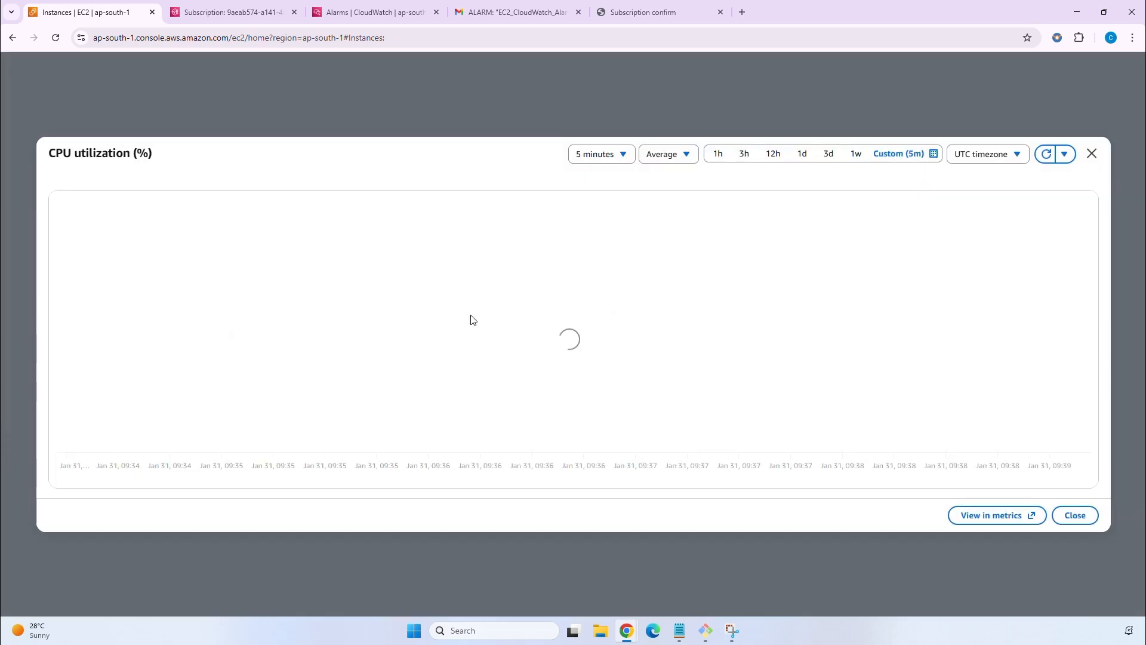
{"action": "left_click", "coordinate": [623, 155]}
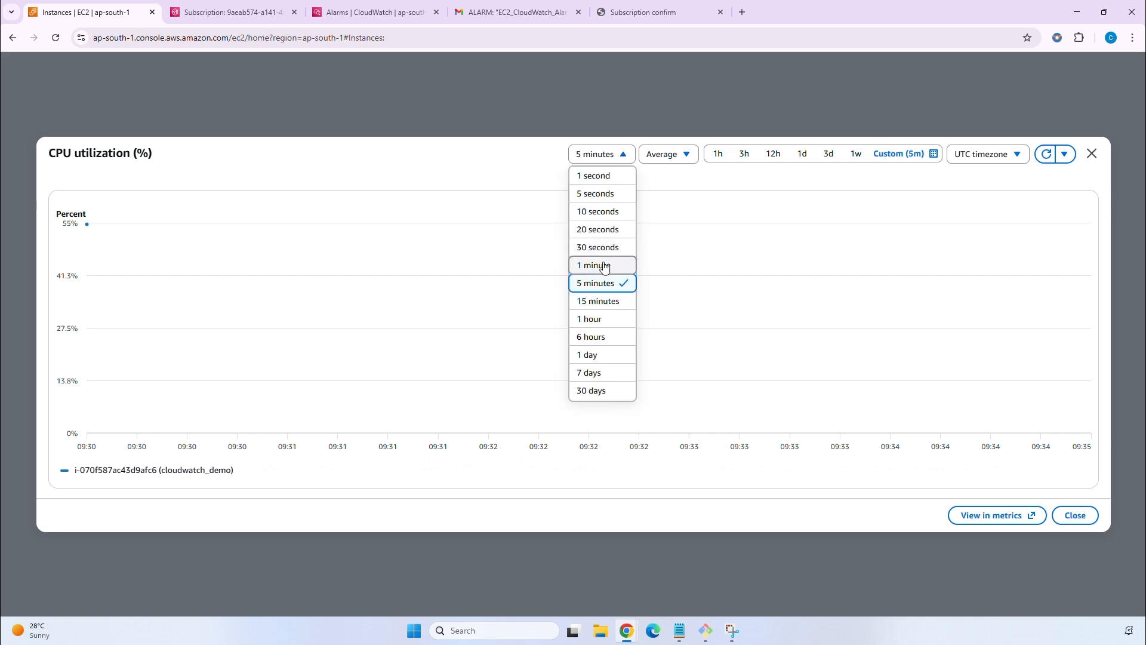
{"action": "left_click", "coordinate": [686, 153]}
{"action": "left_click", "coordinate": [692, 215]}
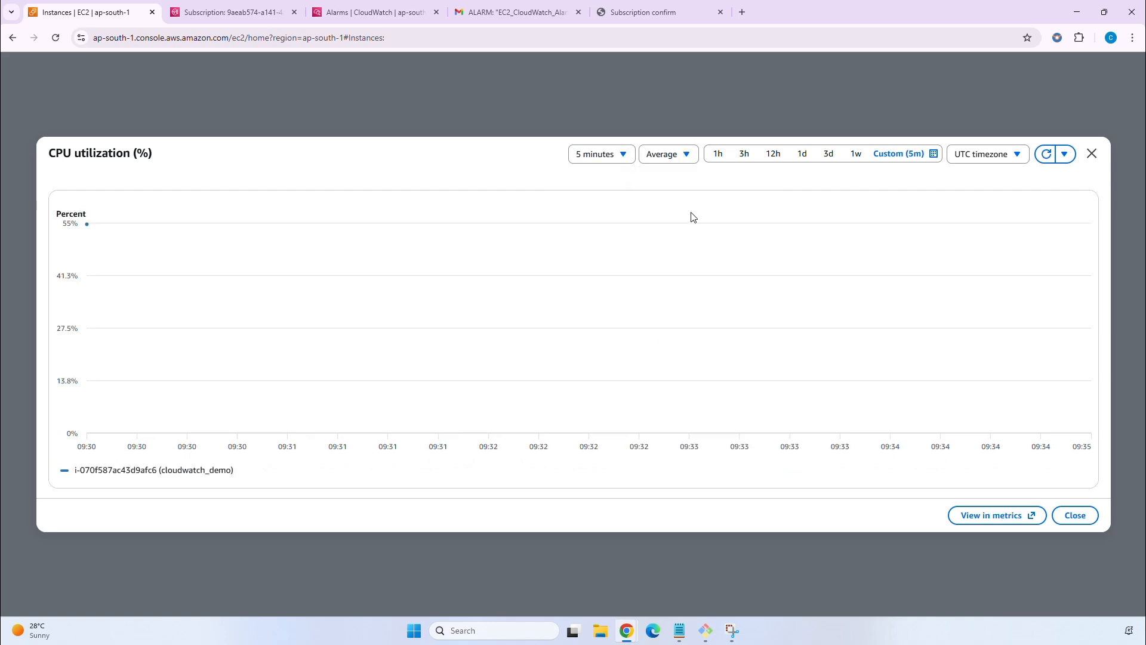
{"action": "left_click", "coordinate": [1092, 154]}
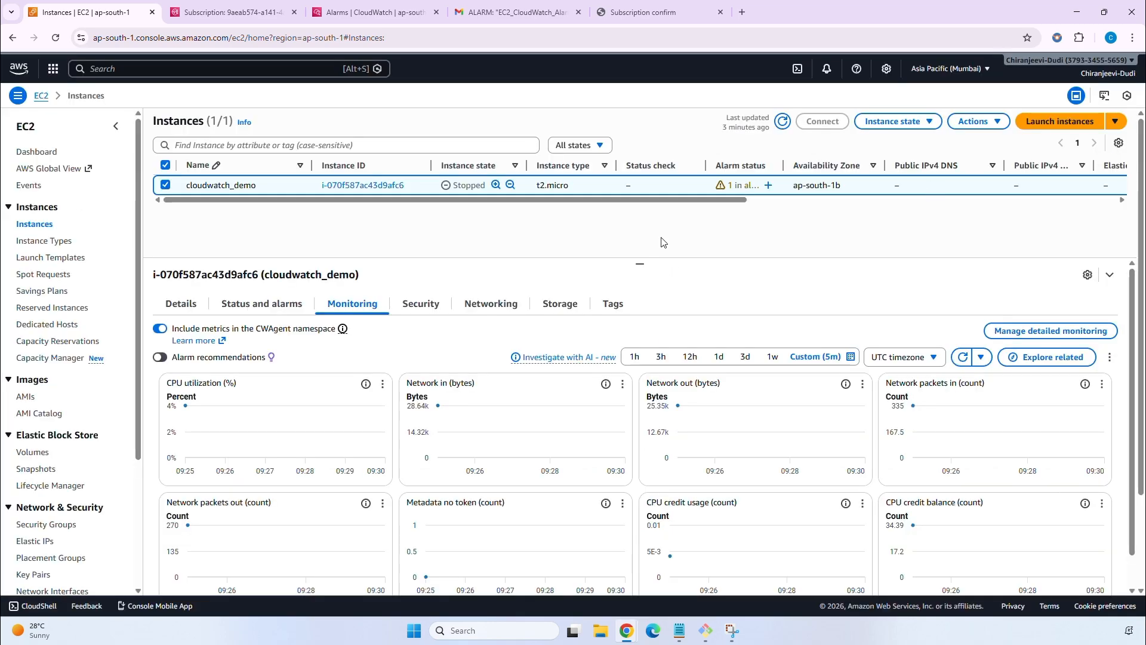